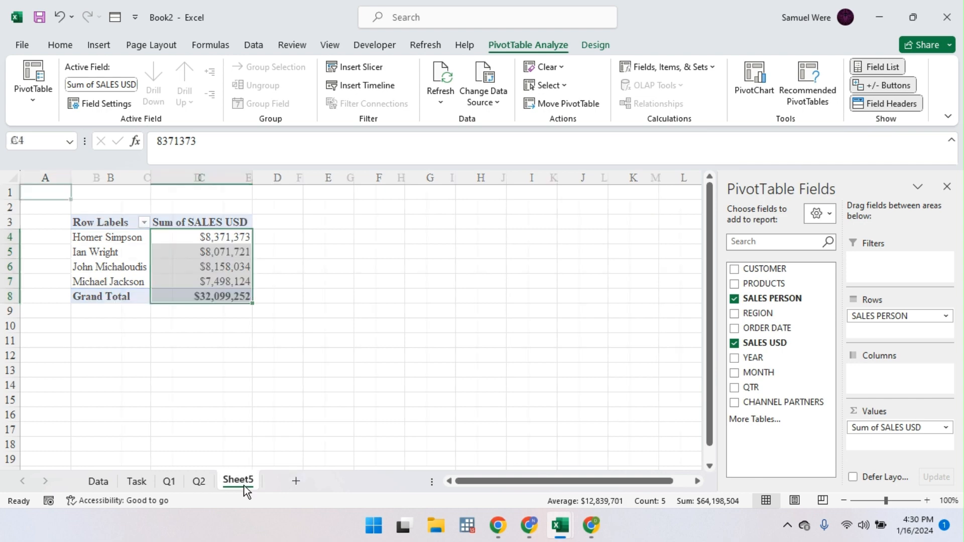
- Rename Sheet5 as Q3, check the objectives on the Task sheet, and return to Q3
double_click(243, 485)
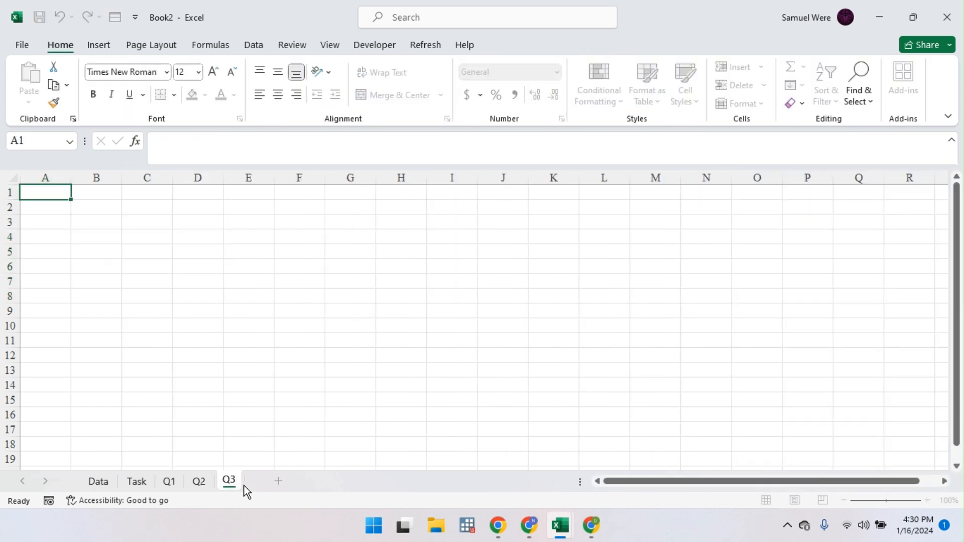
left_click(136, 481)
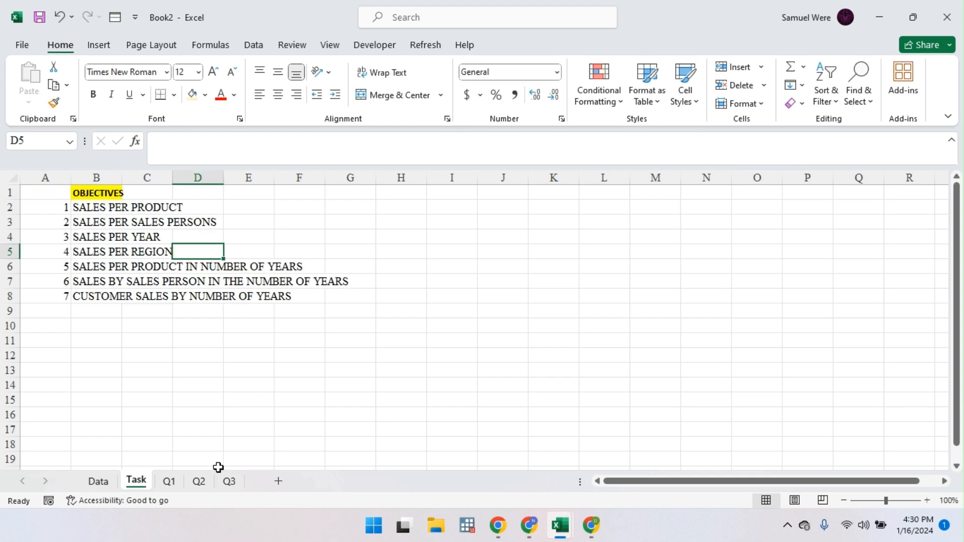
left_click(229, 481)
- Create a PivotTable from Table1 on the Data sheet, placed on the existing Q3 worksheet at cell B4
left_click(98, 482)
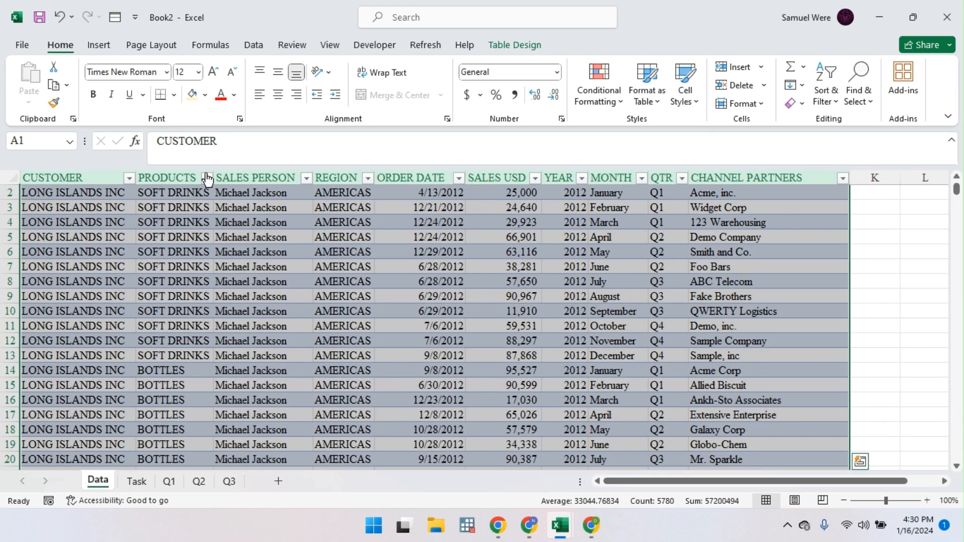
left_click(101, 44)
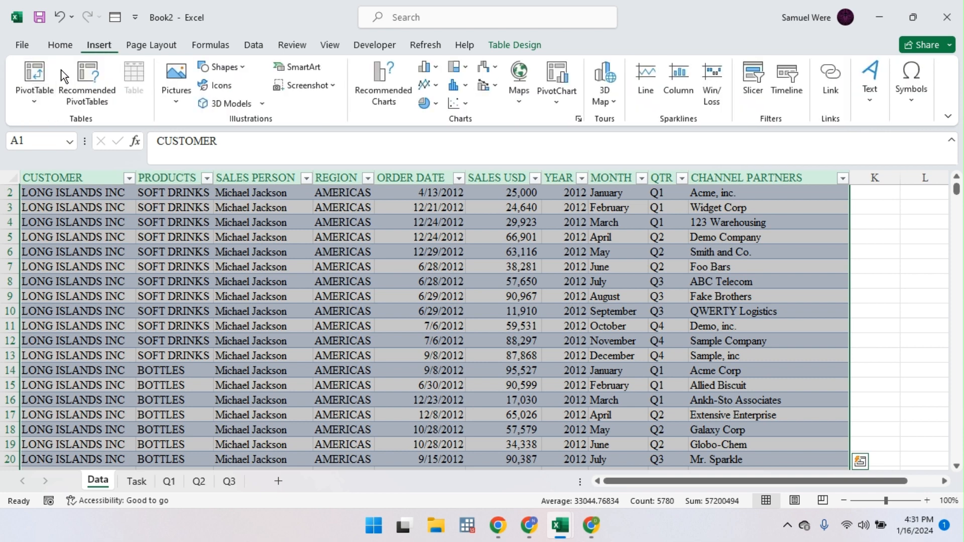
left_click(36, 73)
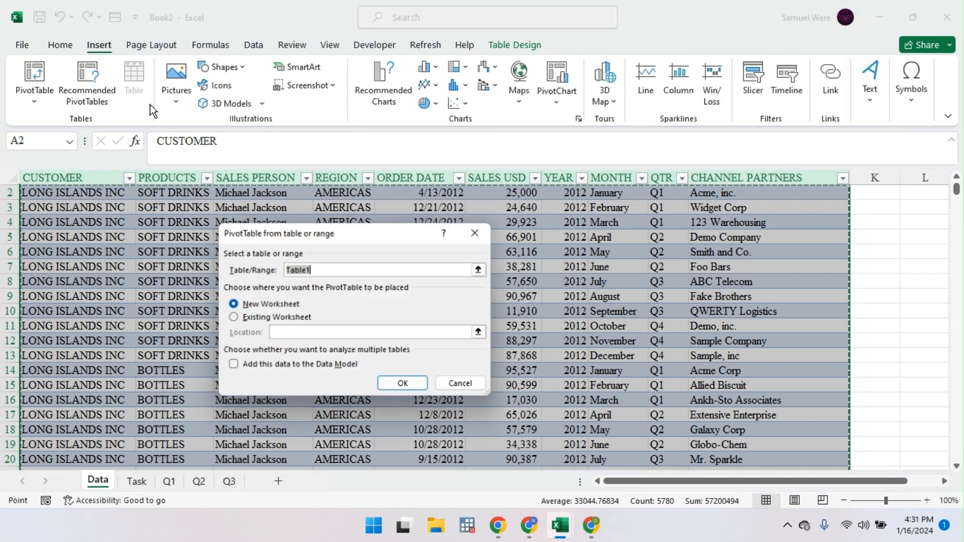
left_click(256, 317)
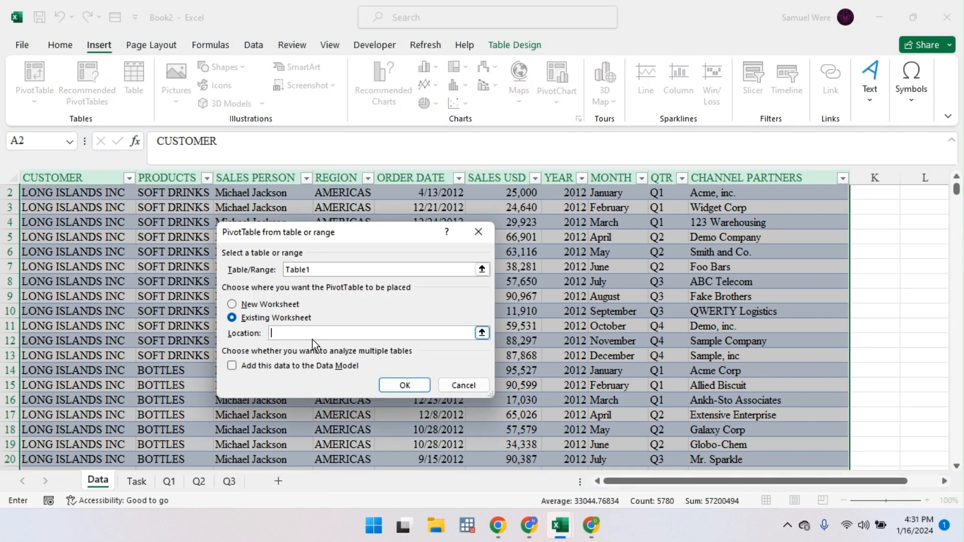
left_click(482, 332)
left_click(229, 481)
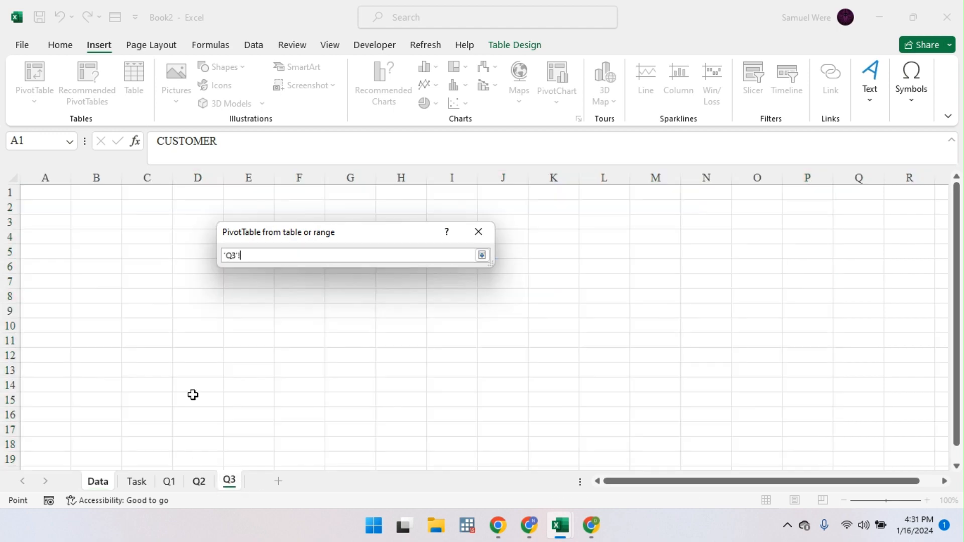
left_click(93, 238)
key("Return")
key("Return")
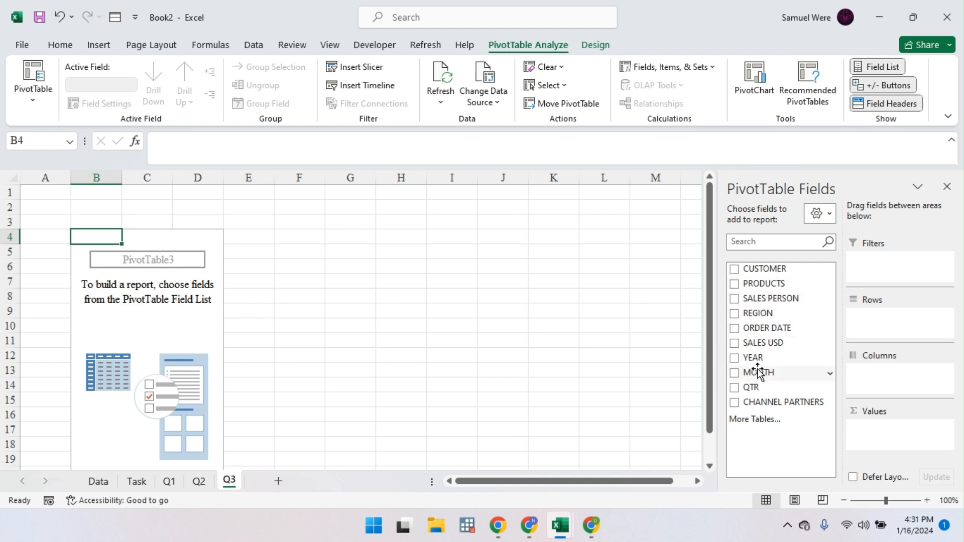
- Set YEAR as the row field and sum SALES USD as the values in the Q3 PivotTable
left_click_drag(766, 359, 887, 334)
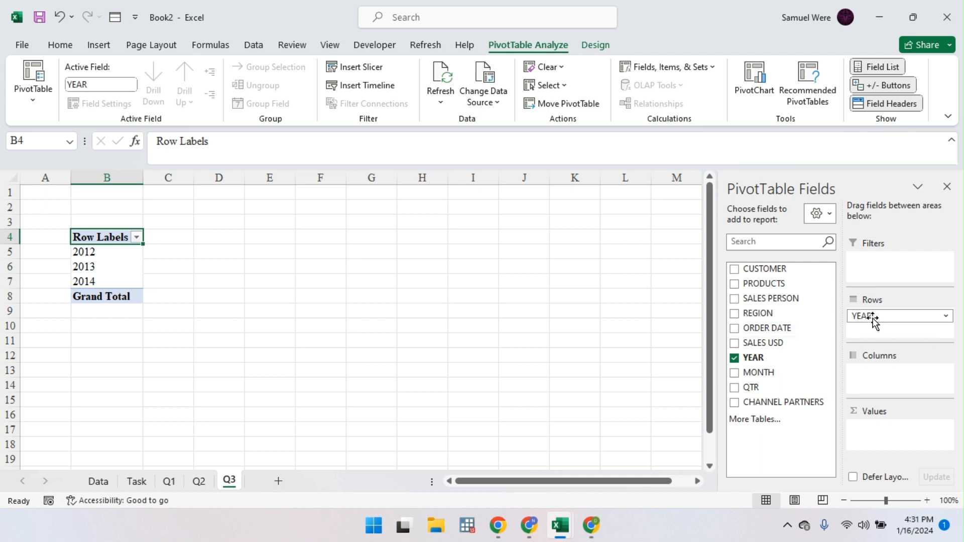
left_click(734, 358)
left_click(734, 359)
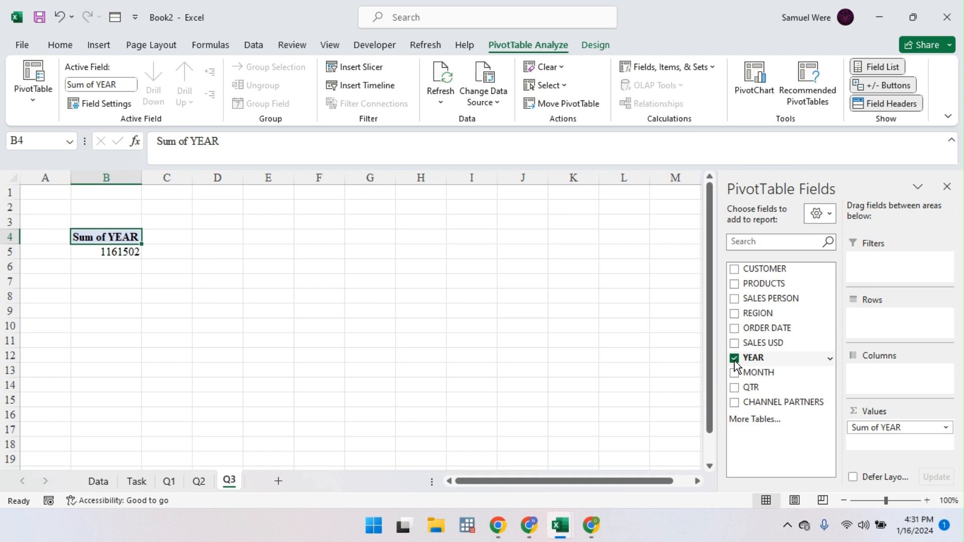
left_click_drag(878, 428, 882, 324)
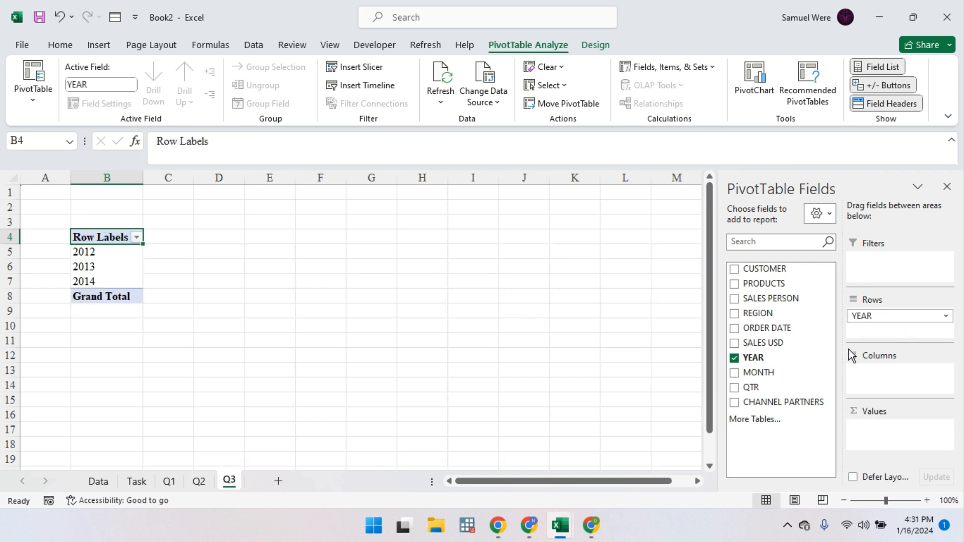
left_click_drag(756, 342, 874, 438)
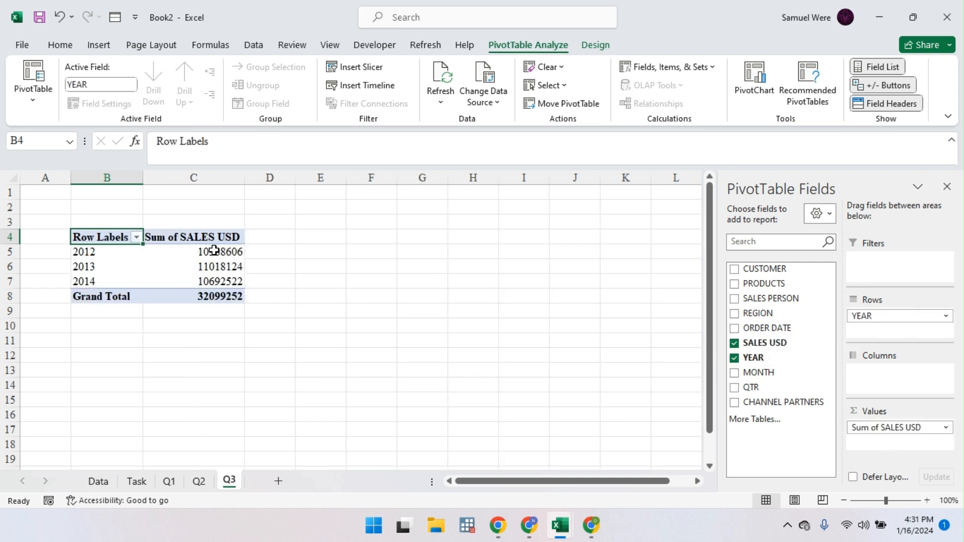
- Format the yearly sales amounts and grand total in C5:C8 as dollar accounting values with thousands separators and no decimals
left_click_drag(214, 250, 219, 305)
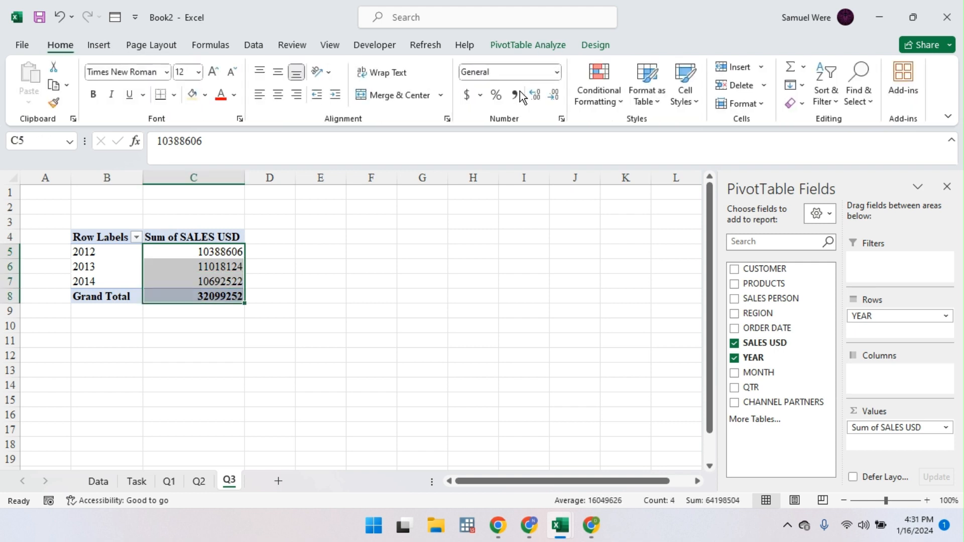
left_click(520, 91)
left_click(550, 99)
left_click(550, 99)
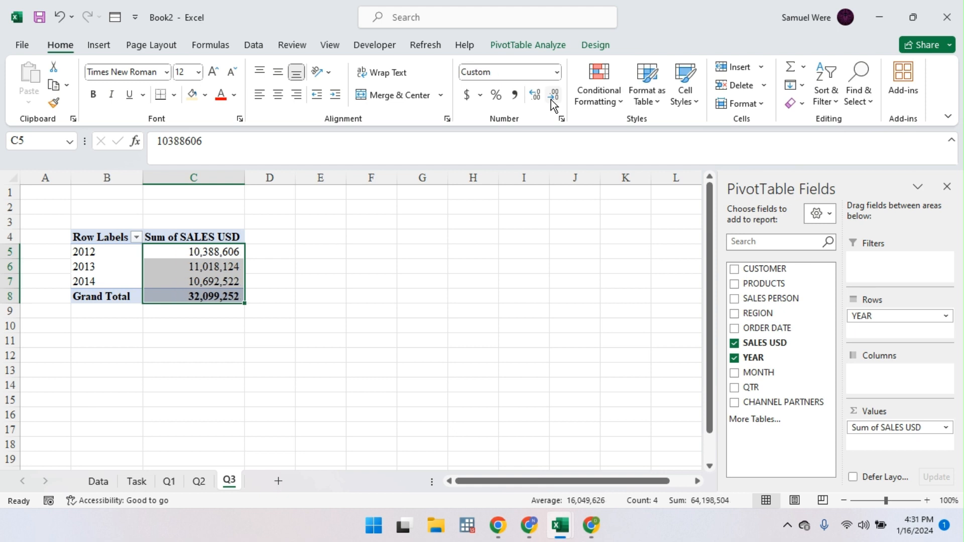
left_click(466, 95)
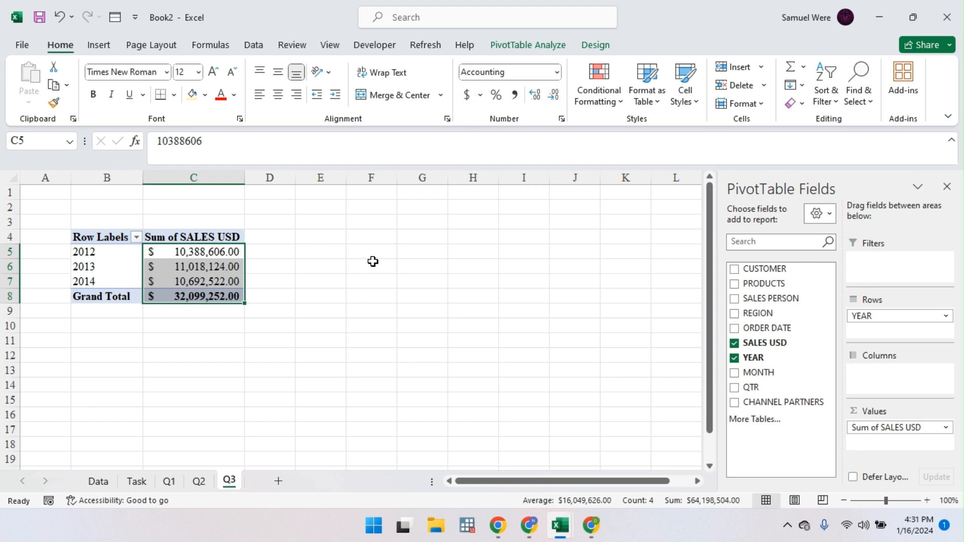
left_click(555, 96)
left_click(554, 96)
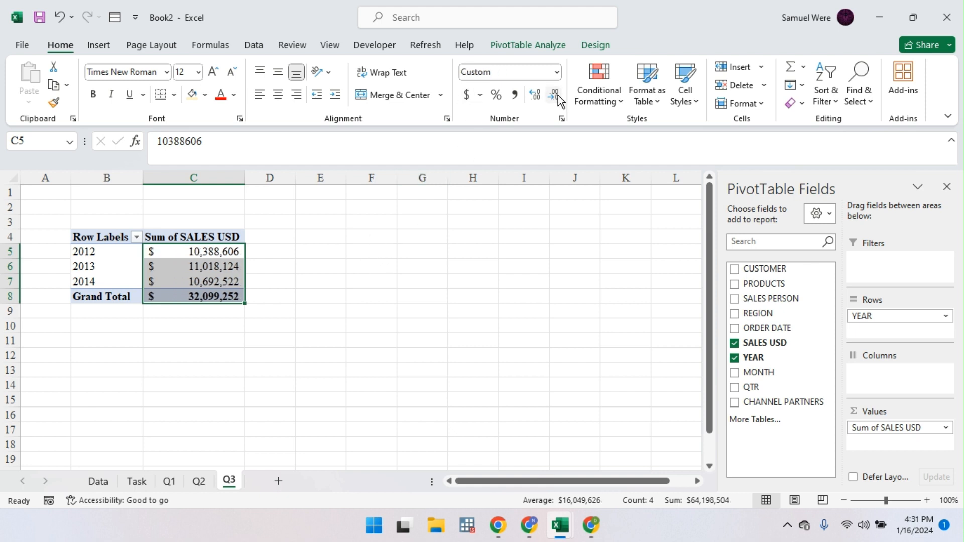
left_click(195, 276)
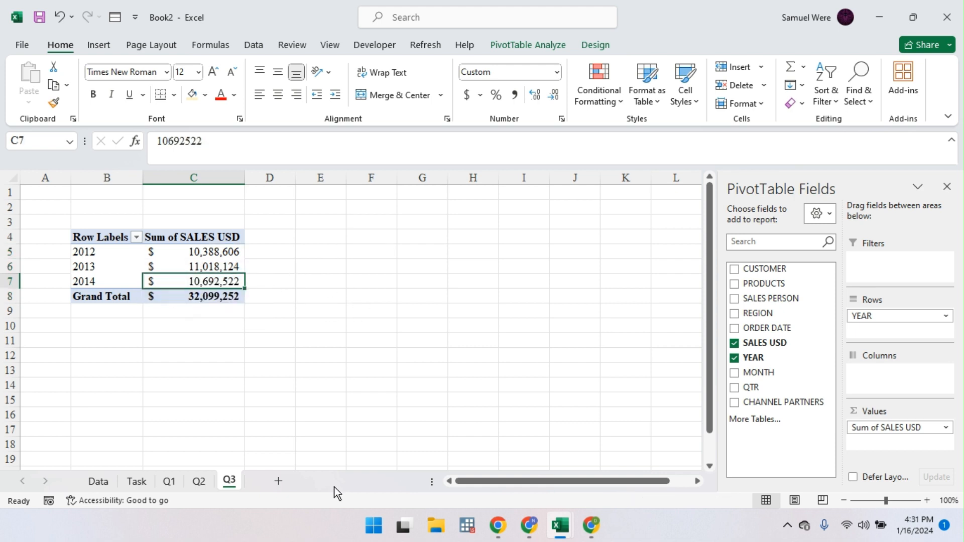
- Add a new worksheet named Q4 and check the fourth objective on the Task sheet
left_click(278, 481)
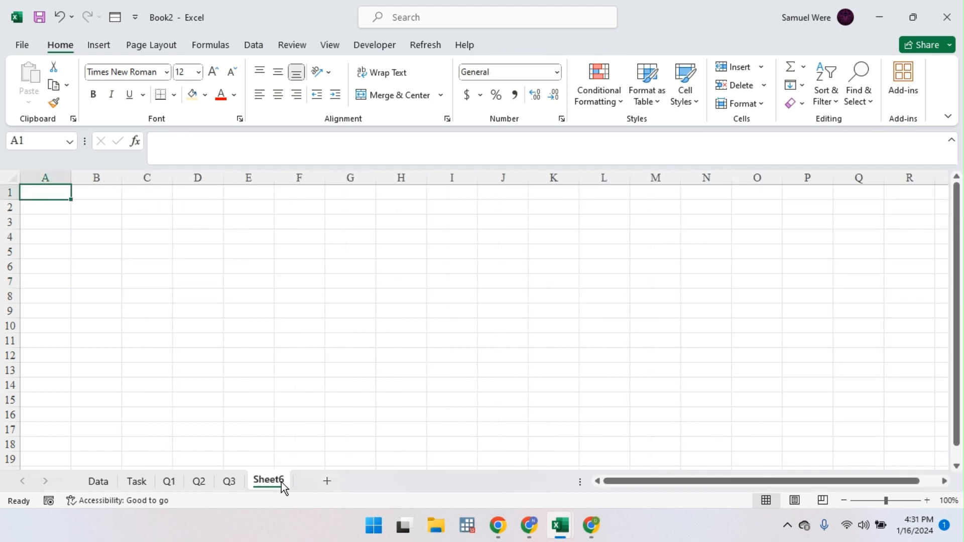
double_click(280, 481)
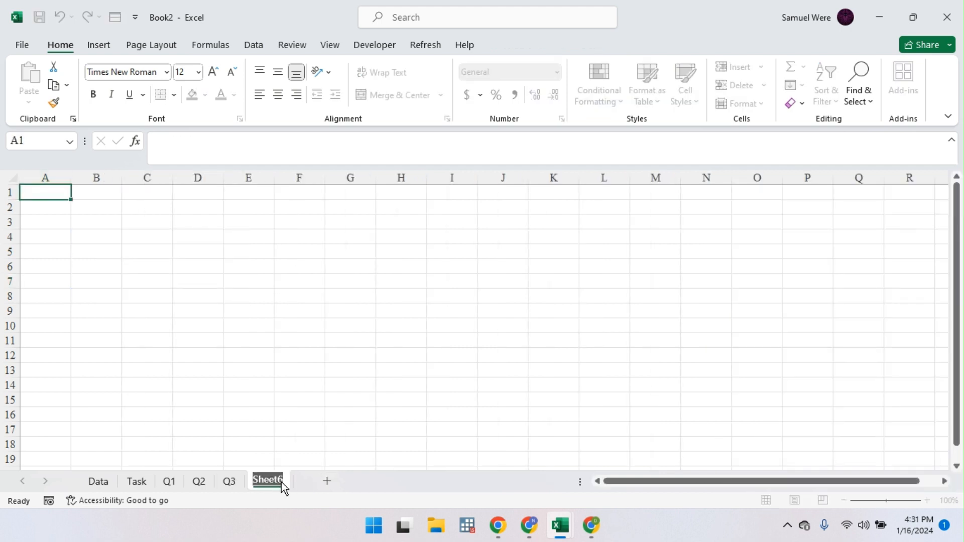
left_click(136, 481)
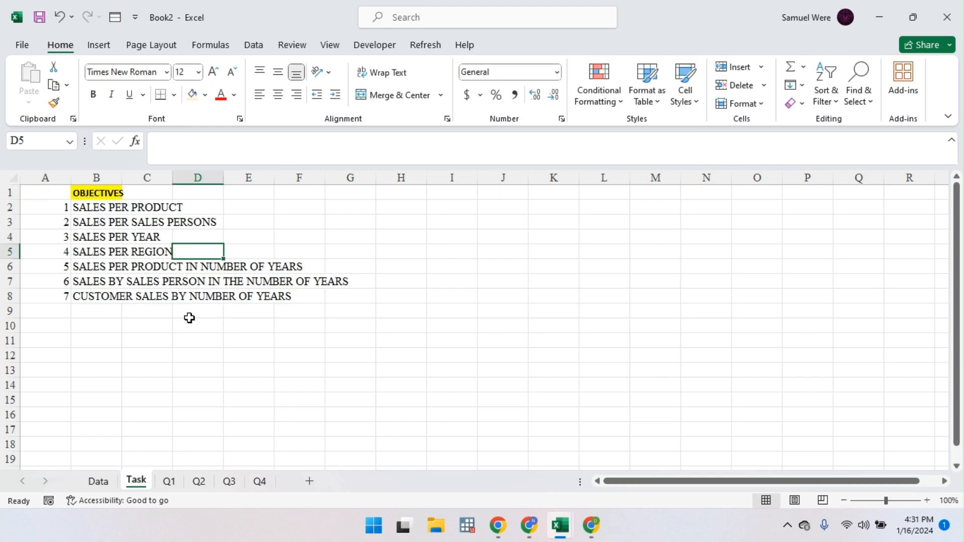
left_click(259, 482)
- Create a PivotTable from Table1 on the Data sheet, placed on the existing Q4 worksheet at cell B3
left_click(99, 482)
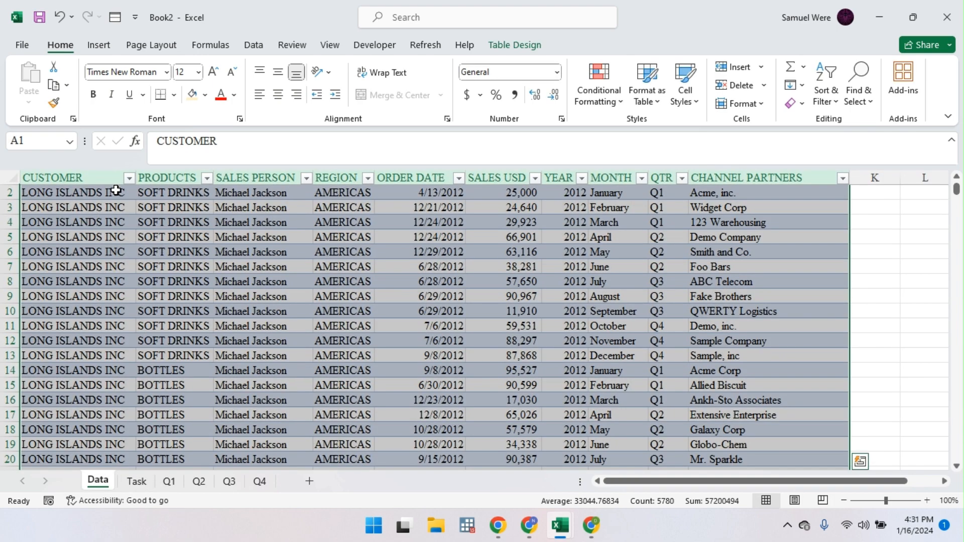
left_click(98, 45)
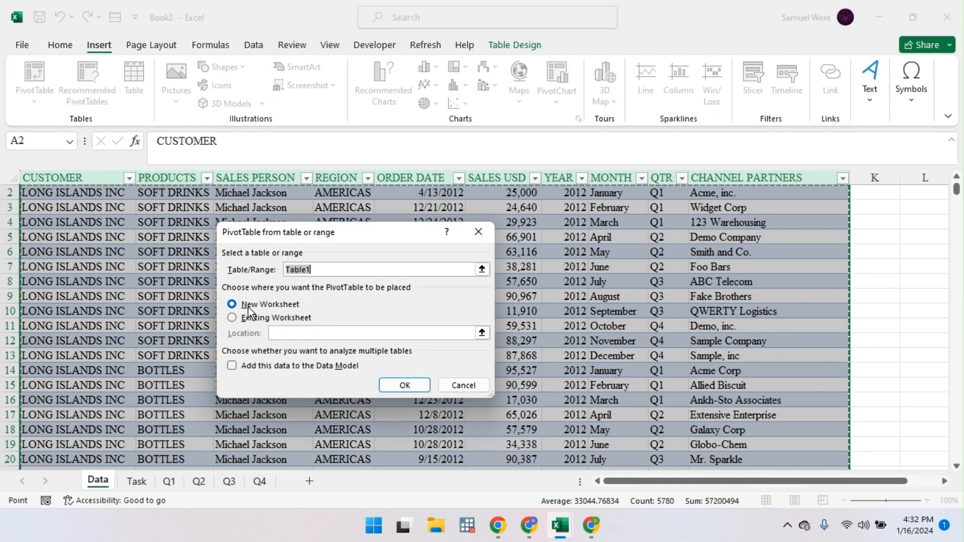
left_click(250, 319)
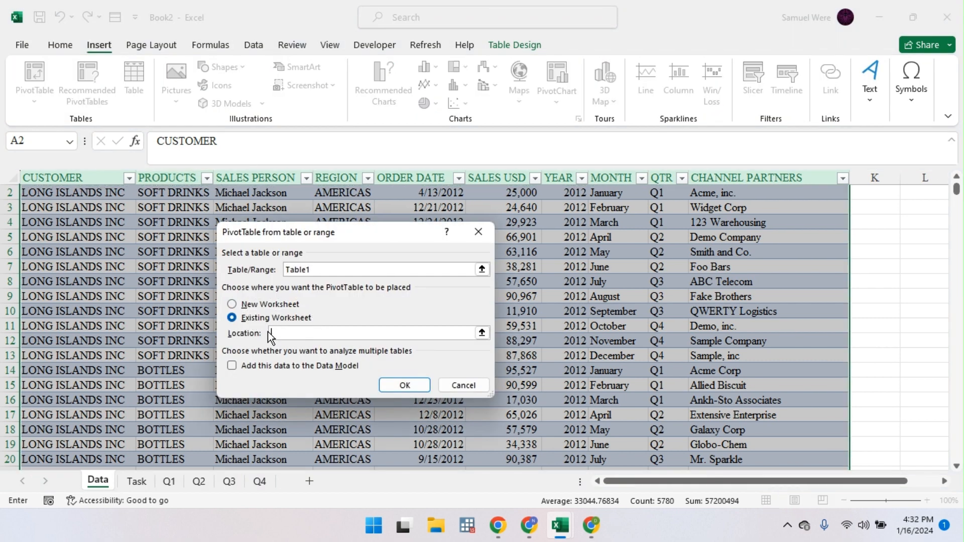
left_click(482, 332)
left_click(260, 481)
left_click(114, 222)
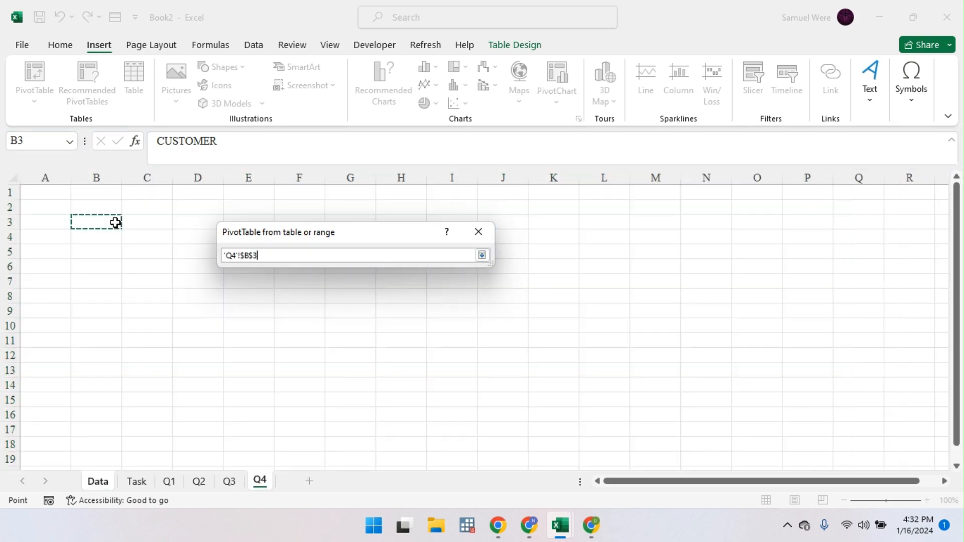
key("Return")
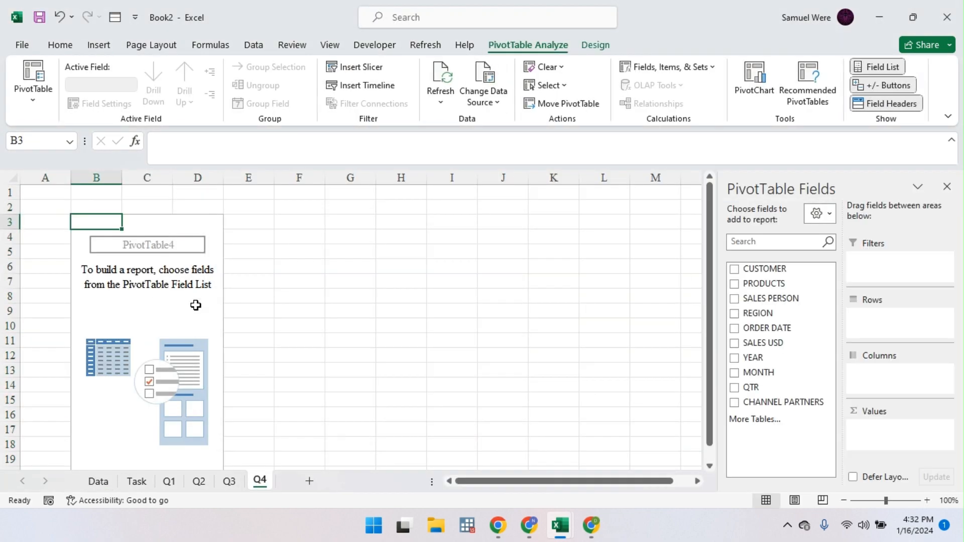
- Summarize SALES USD by REGION in the Q4 PivotTable and format C4:C8 as dollar accounting values without decimals
left_click_drag(746, 315, 868, 326)
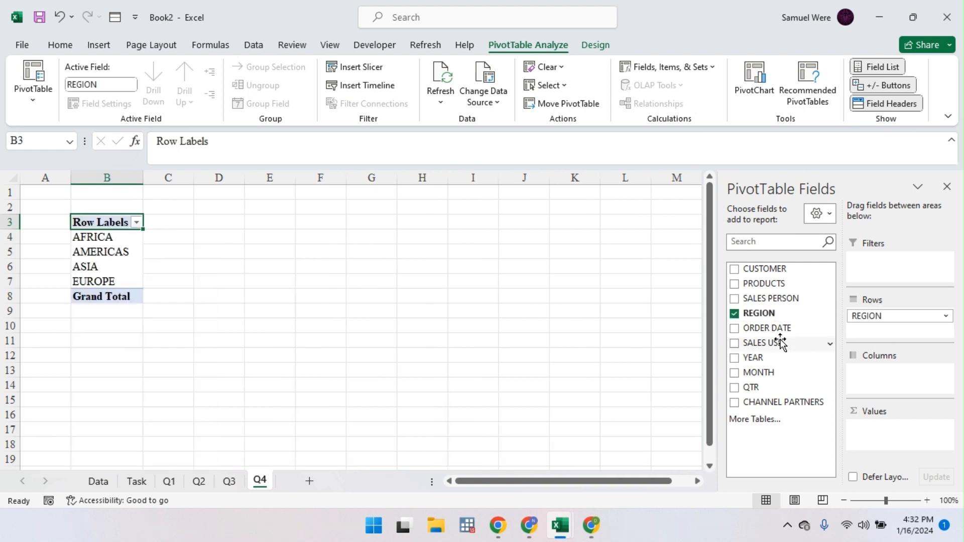
left_click(734, 343)
left_click_drag(225, 236, 223, 297)
left_click(60, 45)
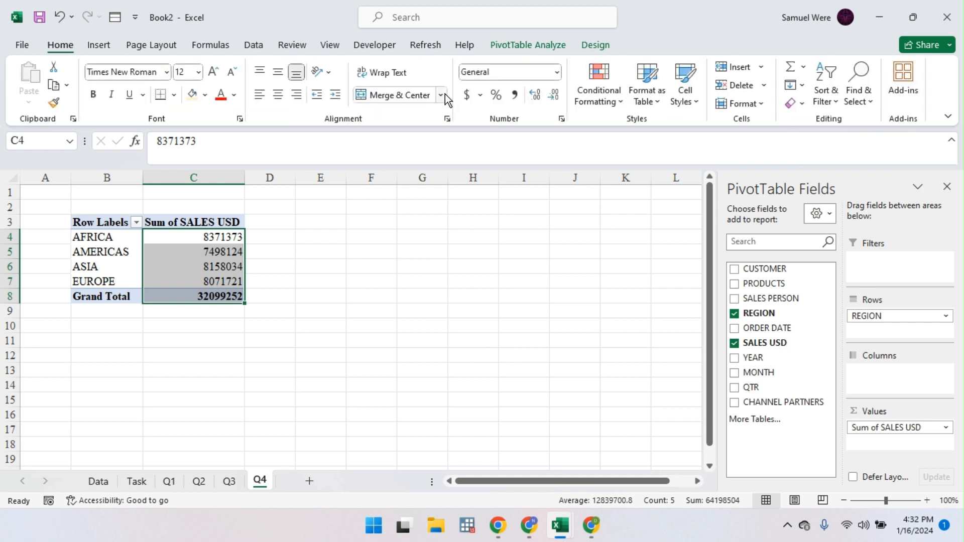
left_click(513, 95)
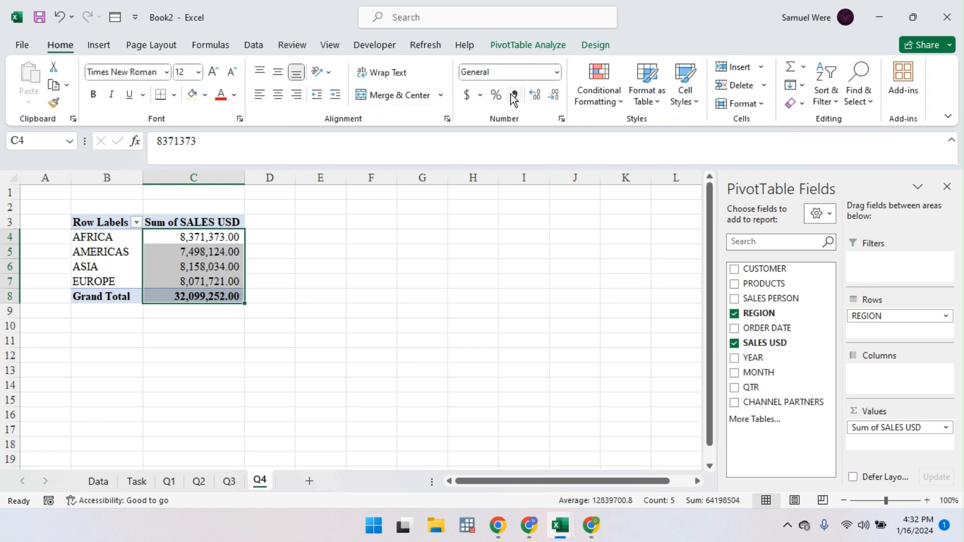
left_click(473, 93)
left_click(554, 95)
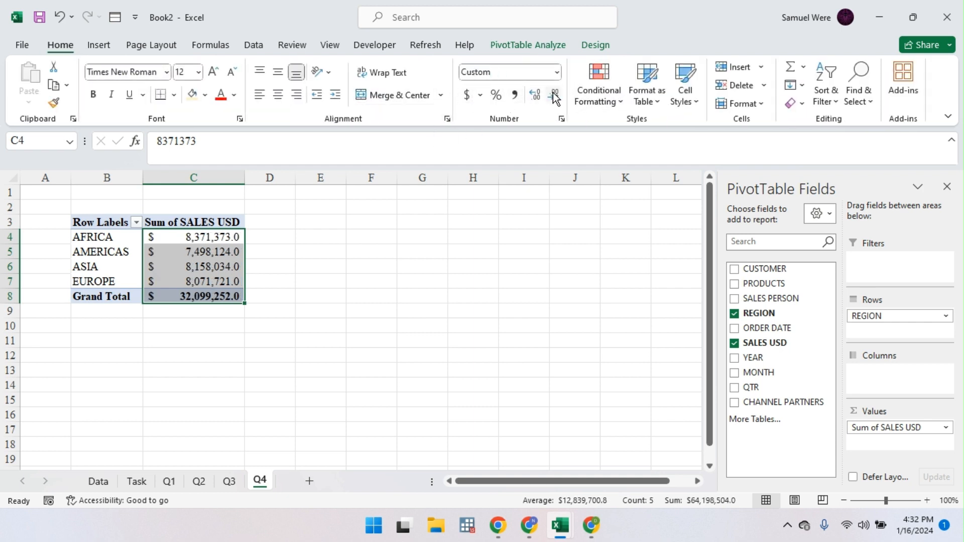
left_click(555, 96)
- Add three new worksheets named Q5, Q6 and Q7, and return to the objectives on the Task sheet
left_click(304, 482)
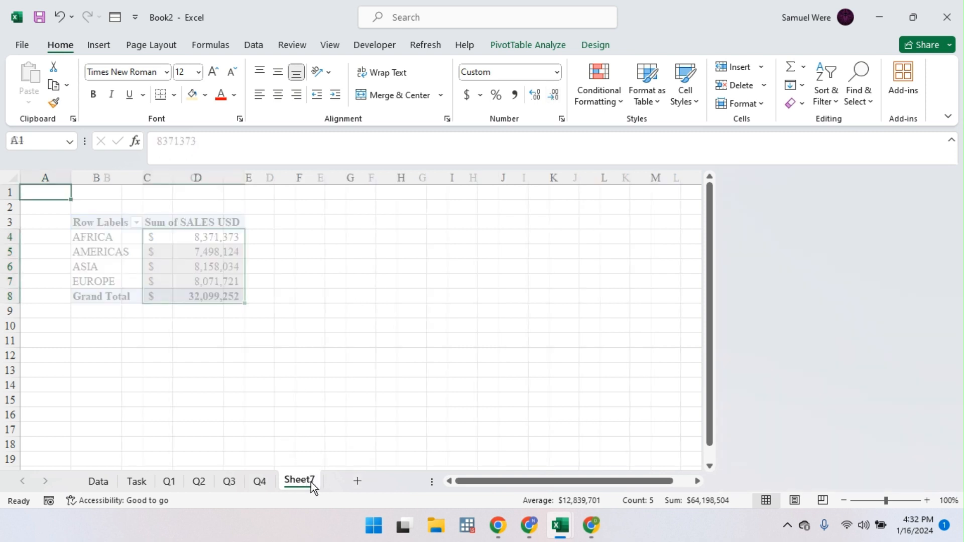
double_click(303, 480)
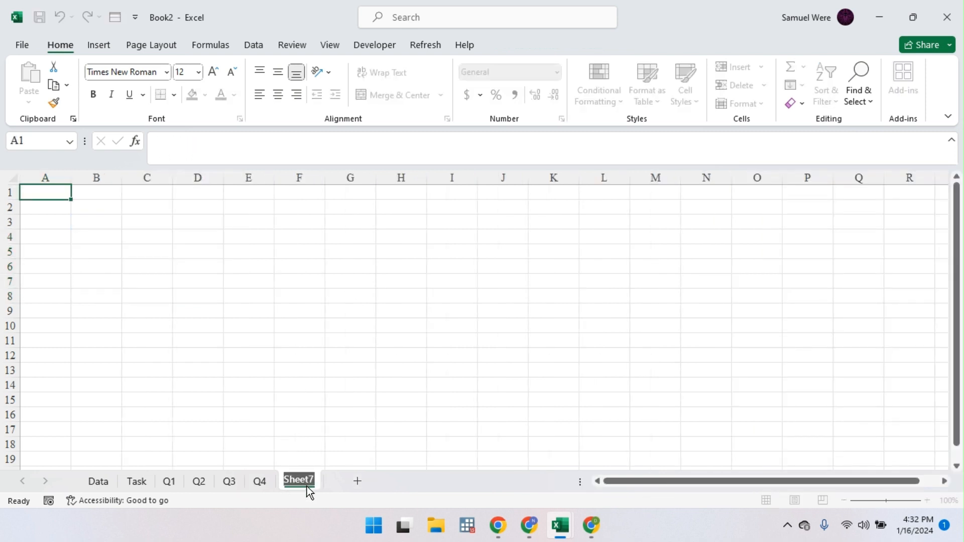
type("Q4")
key("BackSpace")
left_click(338, 483)
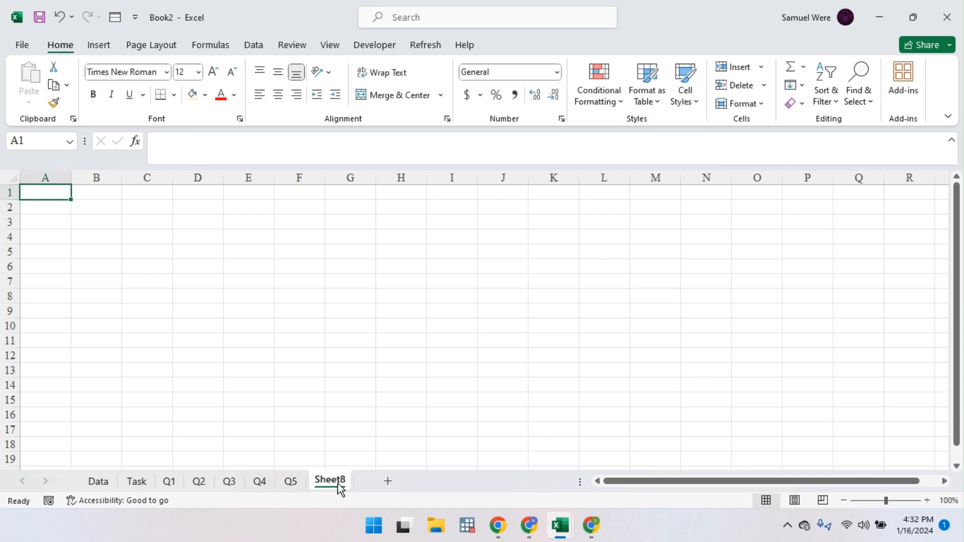
double_click(339, 484)
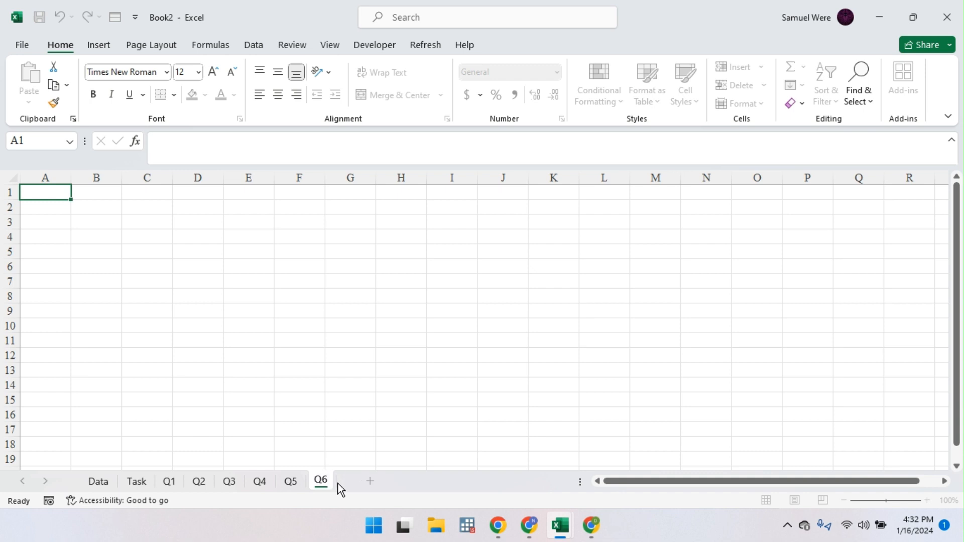
type("Q6")
left_click(369, 482)
double_click(368, 482)
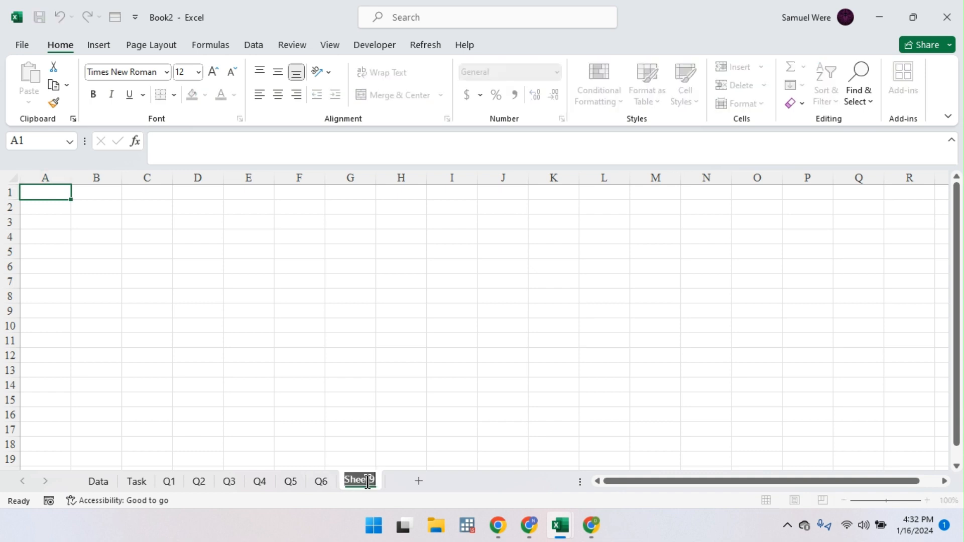
type("Q7")
left_click(144, 484)
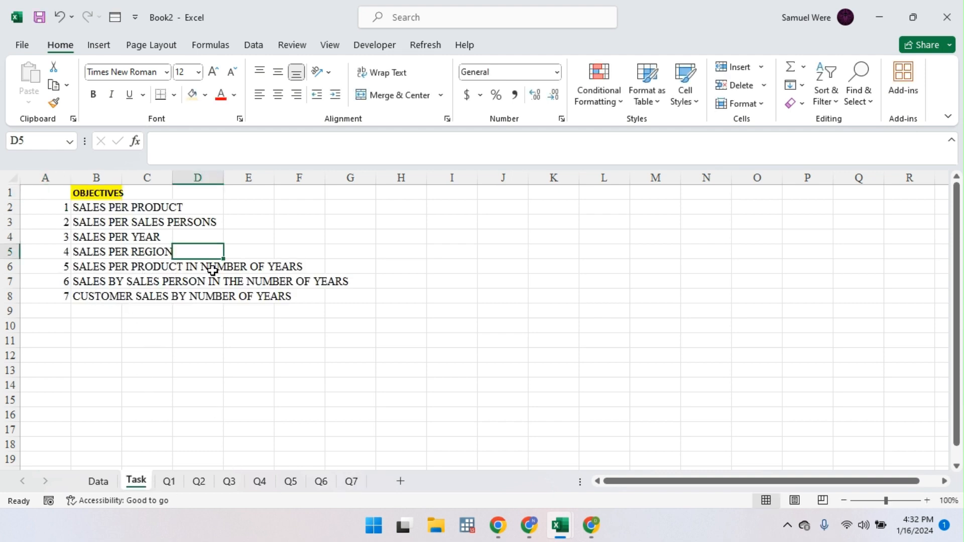
- Create a PivotTable from Table1 on the Data sheet, placed on the existing Q5 worksheet at cell B5
left_click(95, 483)
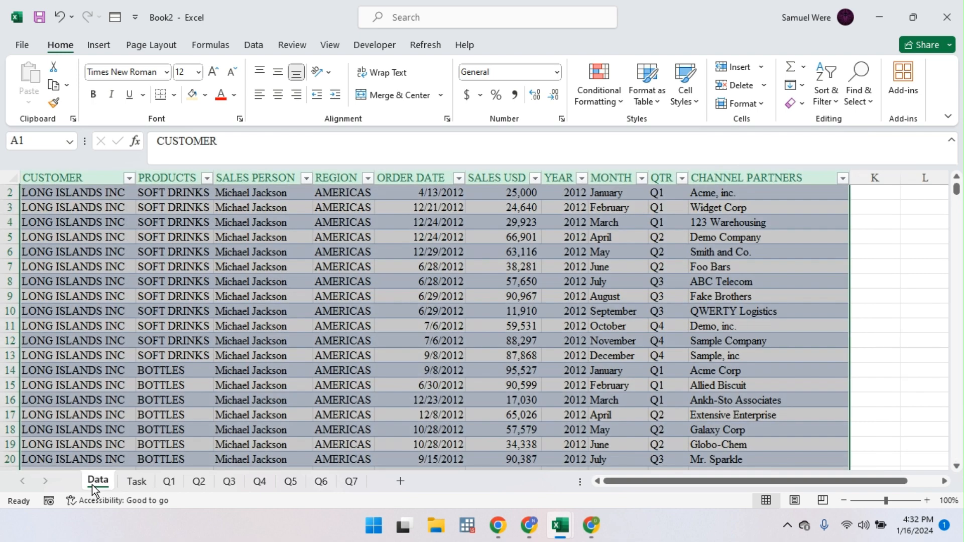
left_click(100, 44)
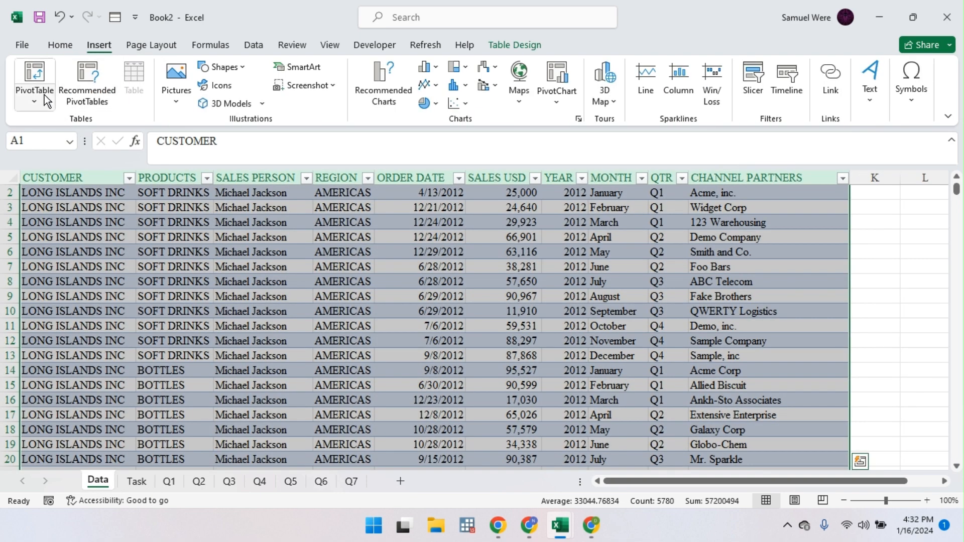
left_click(45, 95)
left_click(83, 119)
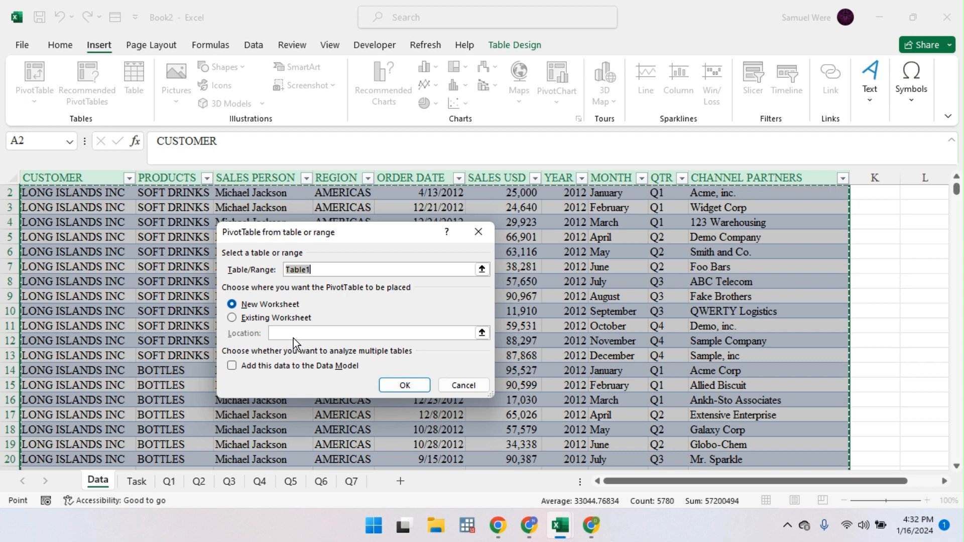
left_click(264, 331)
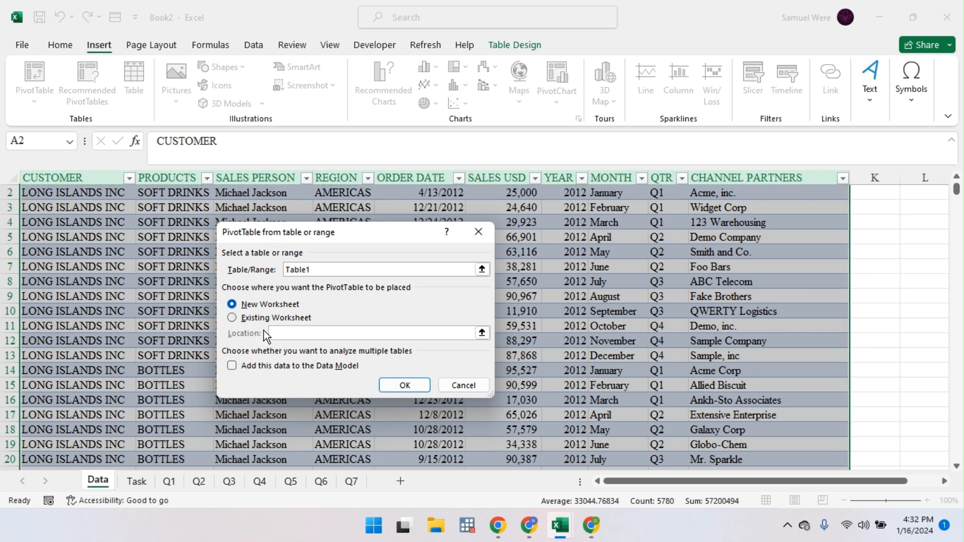
left_click(289, 335)
left_click(416, 386)
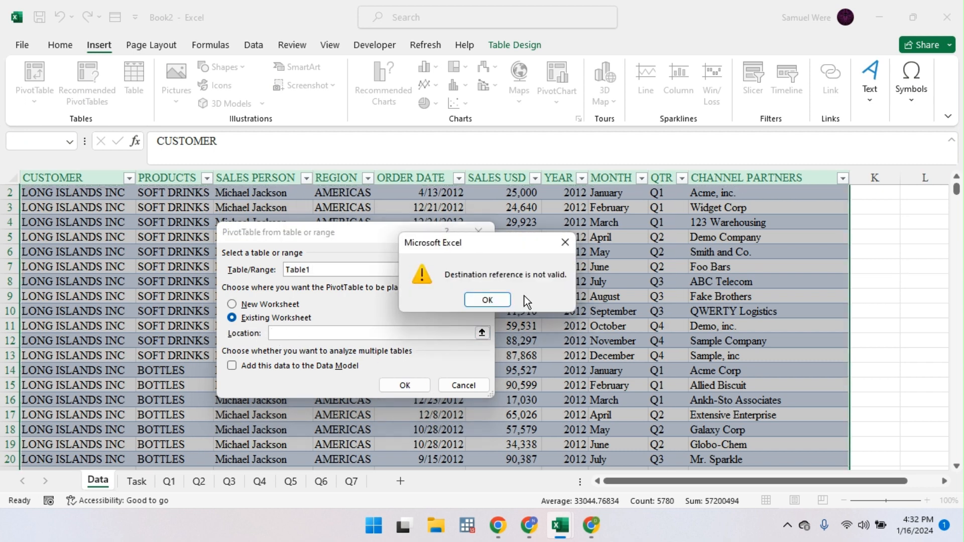
left_click(490, 302)
left_click(288, 489)
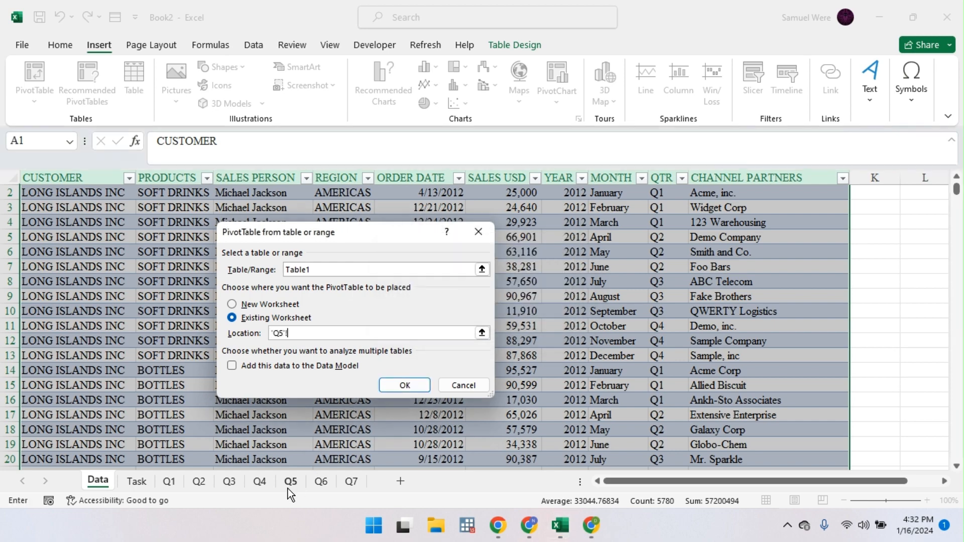
left_click(106, 252)
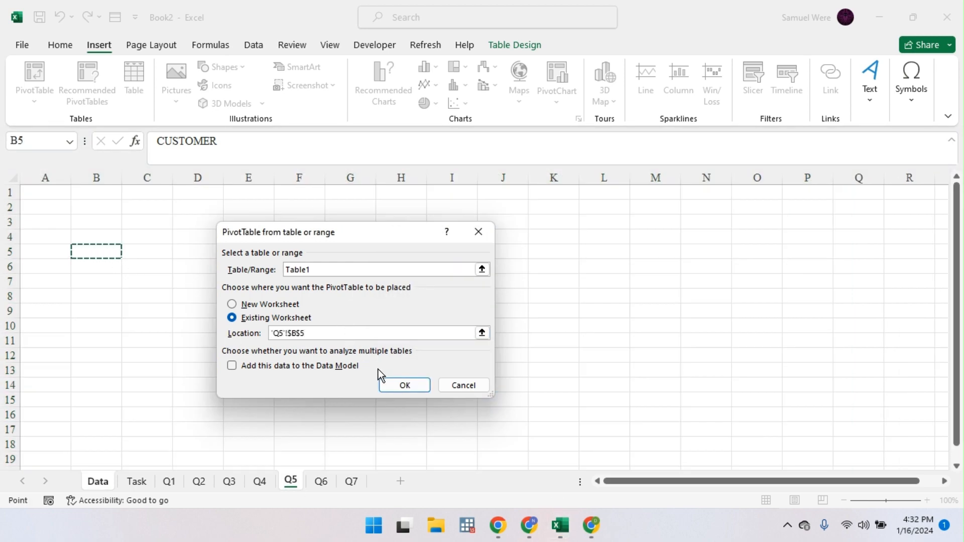
left_click(395, 385)
- Lay out the Q5 PivotTable with PRODUCTS as rows, the sum of SALES USD as values and YEAR as report filter after trying it as columns
left_click(129, 311)
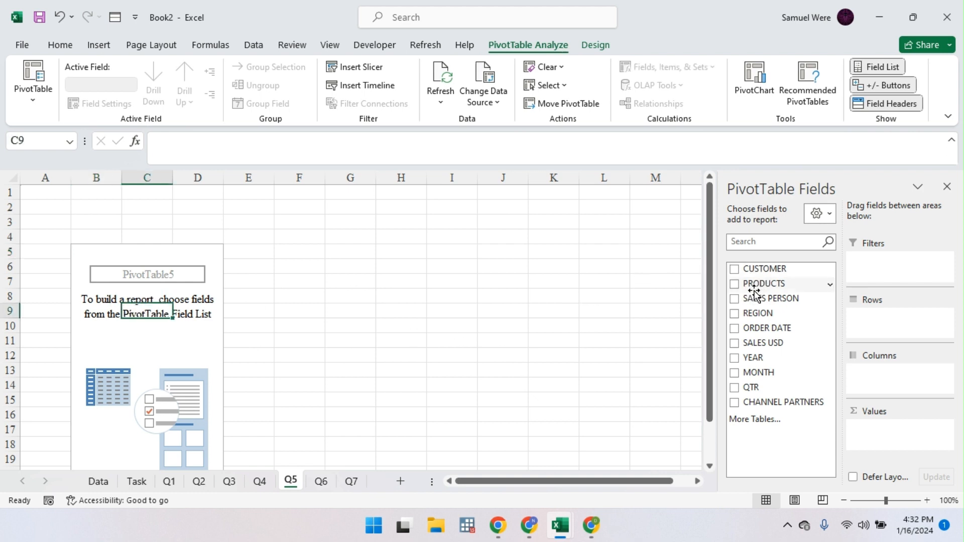
left_click_drag(775, 286, 879, 317)
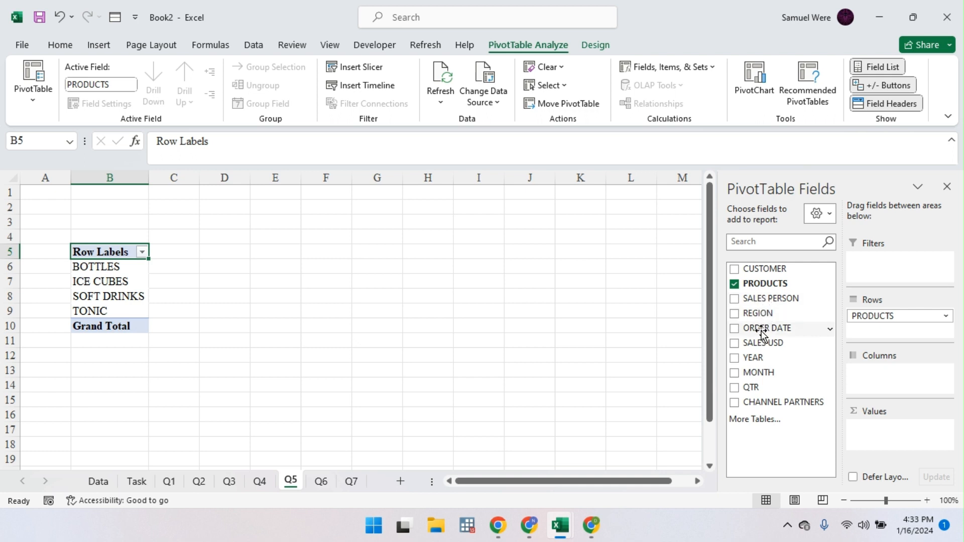
left_click(735, 343)
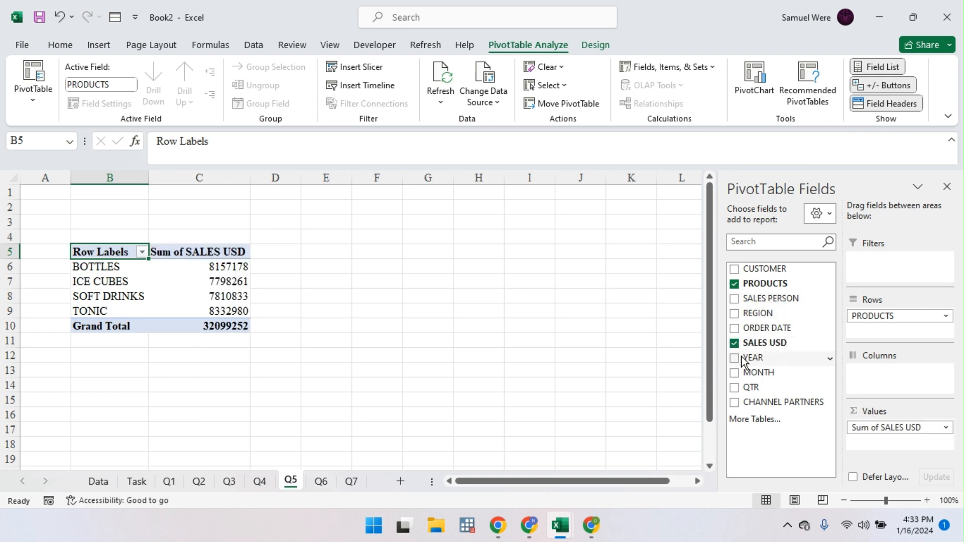
left_click_drag(744, 359, 873, 379)
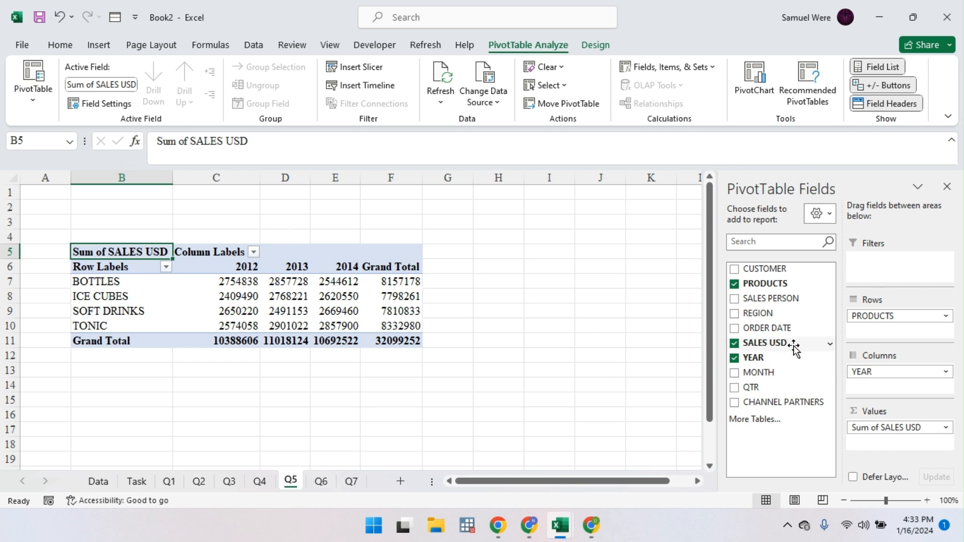
left_click_drag(872, 379, 885, 277)
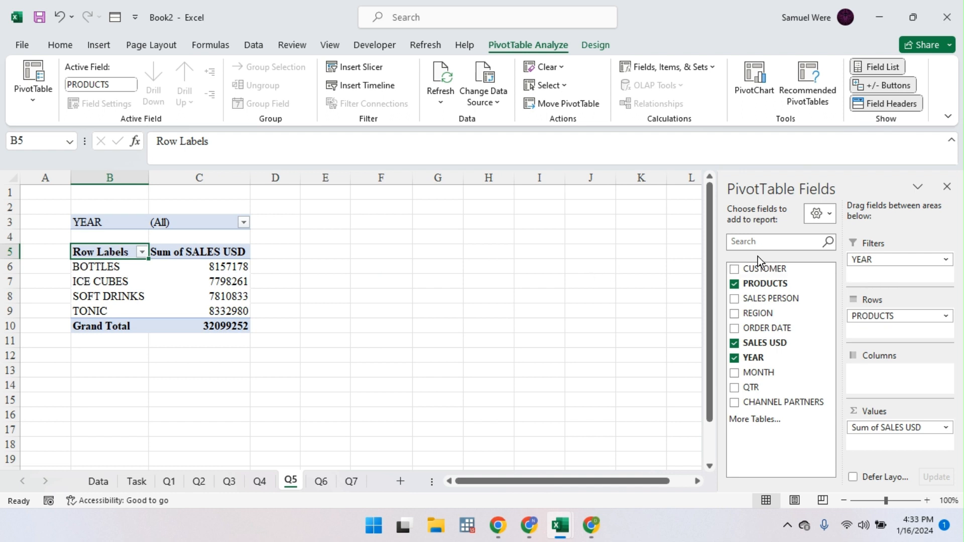
- Allow multiple selections in the YEAR report filter and limit the Q5 PivotTable to 2012
left_click(243, 222)
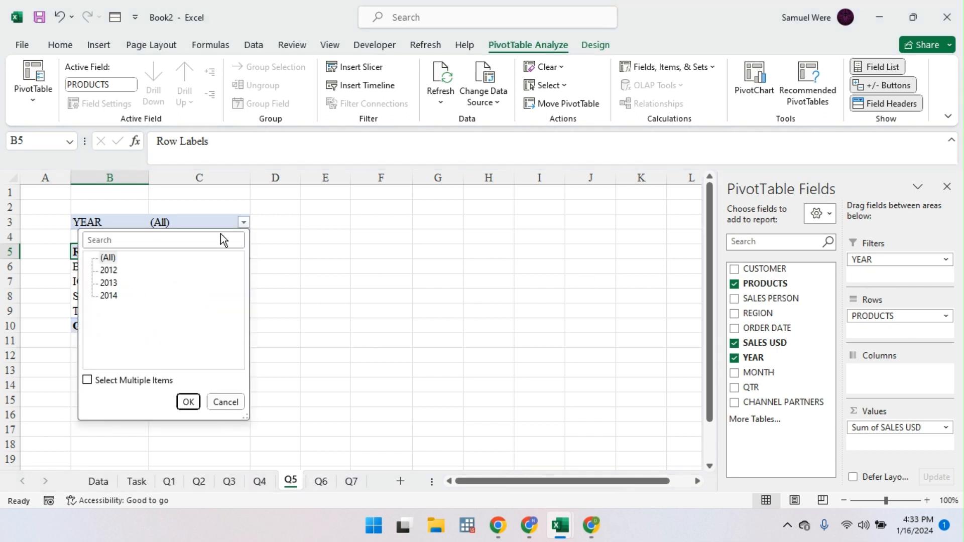
left_click(87, 382)
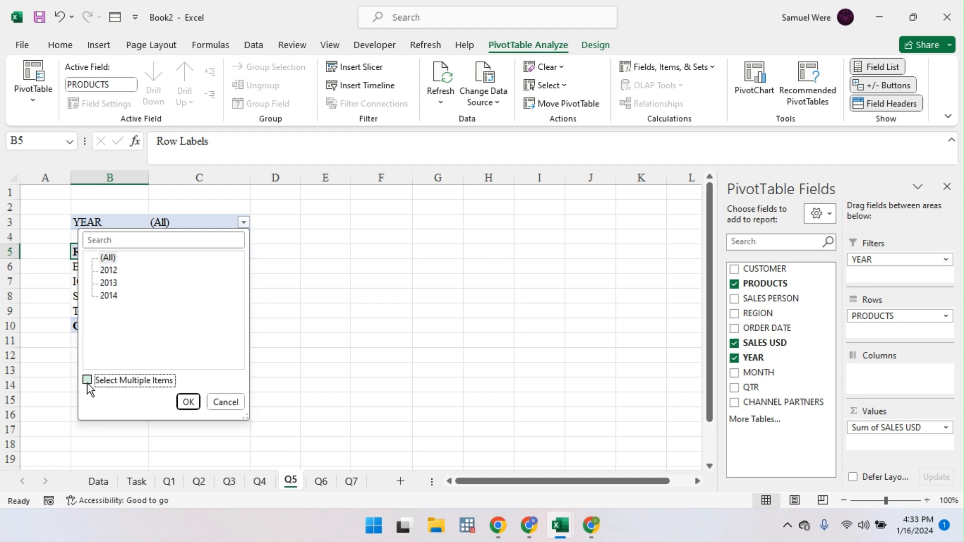
left_click(110, 259)
left_click(103, 272)
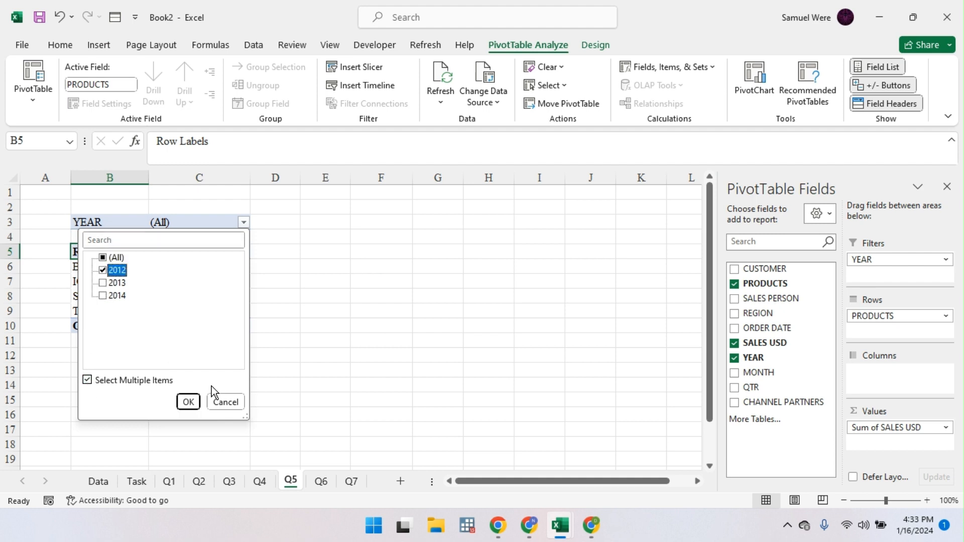
left_click(188, 401)
- Format the sales values in C6:C10 as dollar accounting values without decimals
left_click(188, 257)
left_click_drag(188, 265, 197, 327)
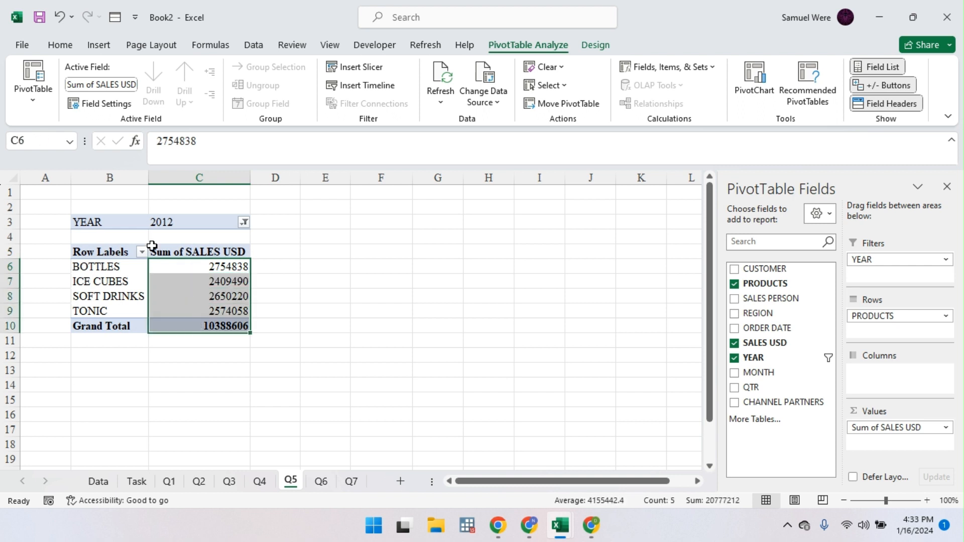
left_click(61, 45)
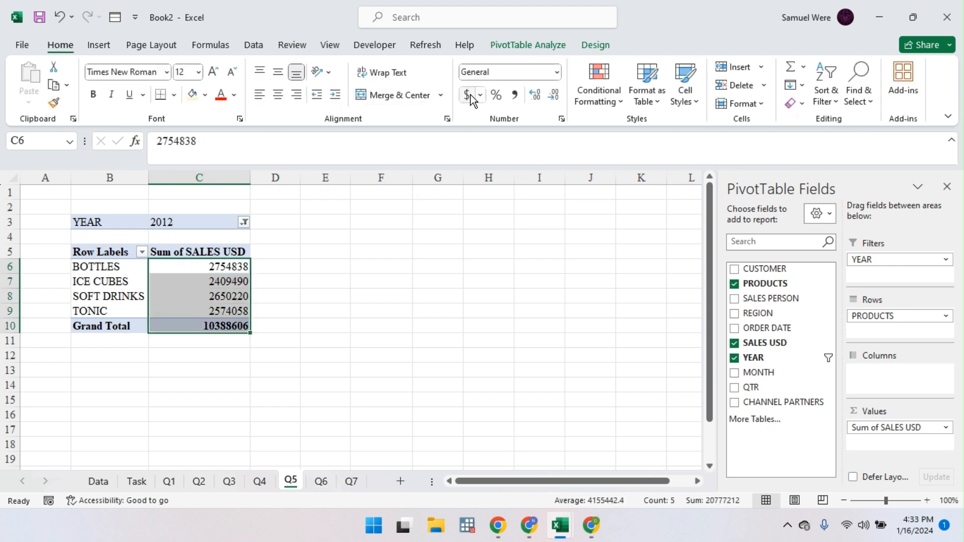
left_click(467, 94)
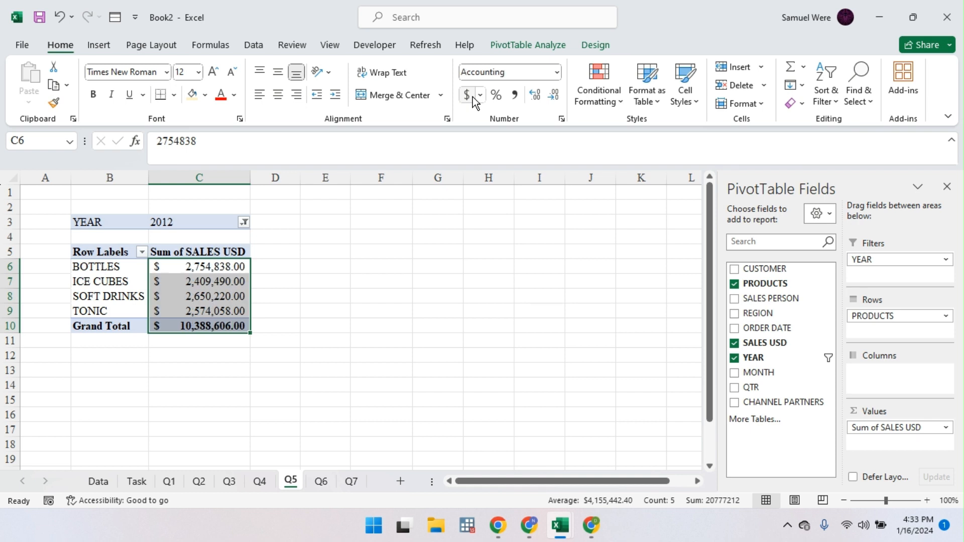
double_click(557, 98)
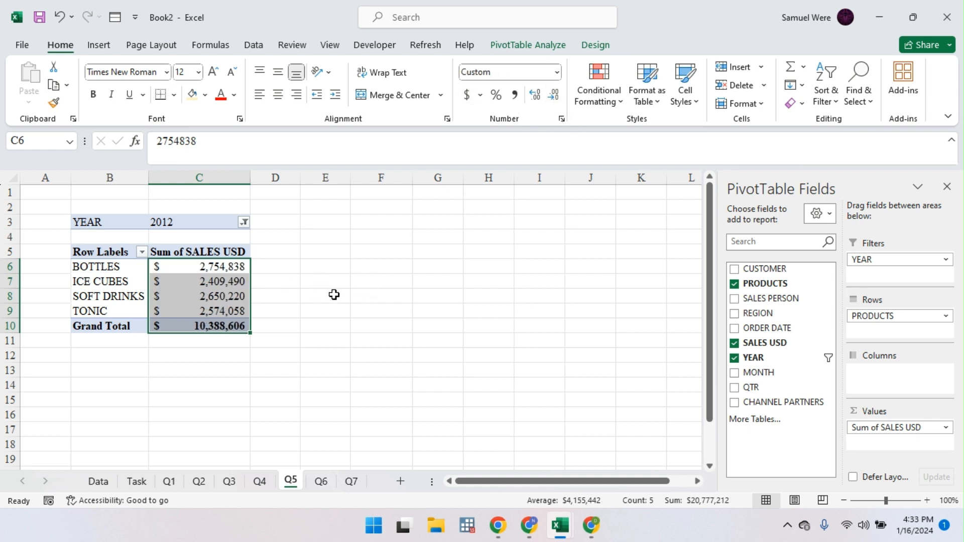
- Add 2014 to the YEAR report filter, and after applying it select all years again
left_click(245, 224)
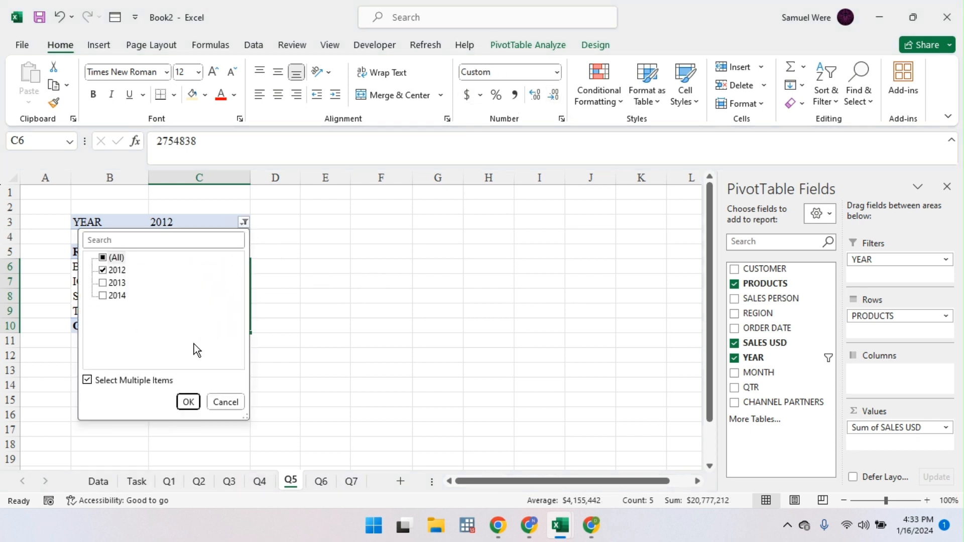
left_click(103, 296)
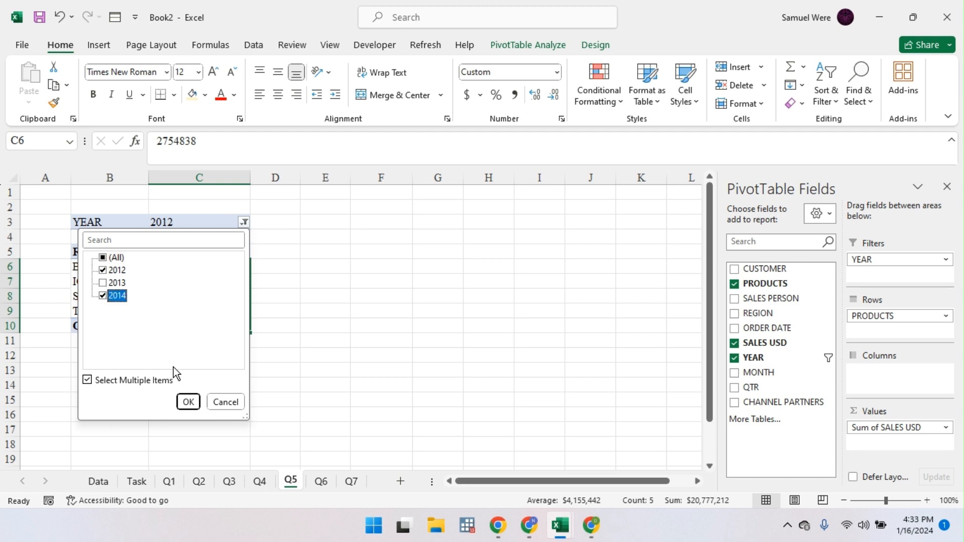
left_click(187, 402)
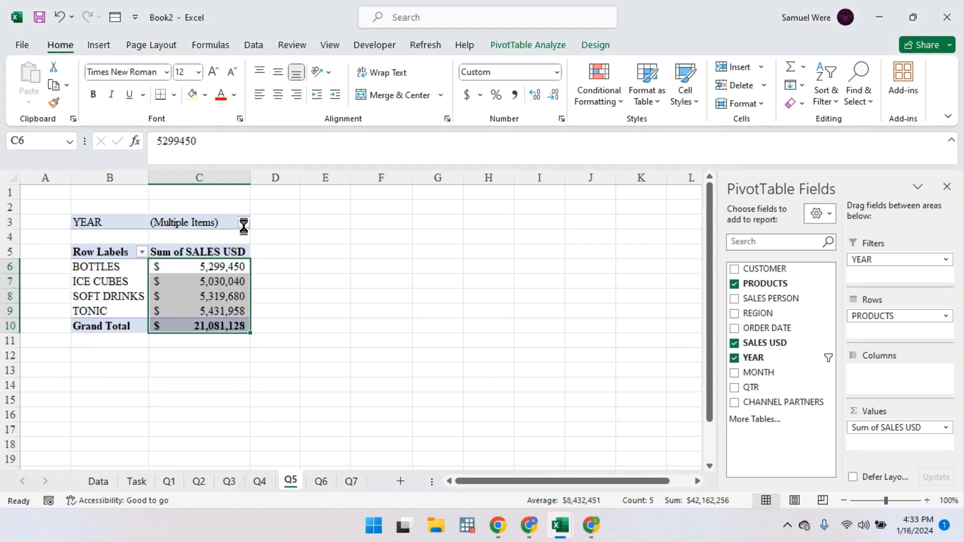
left_click(243, 223)
left_click(102, 257)
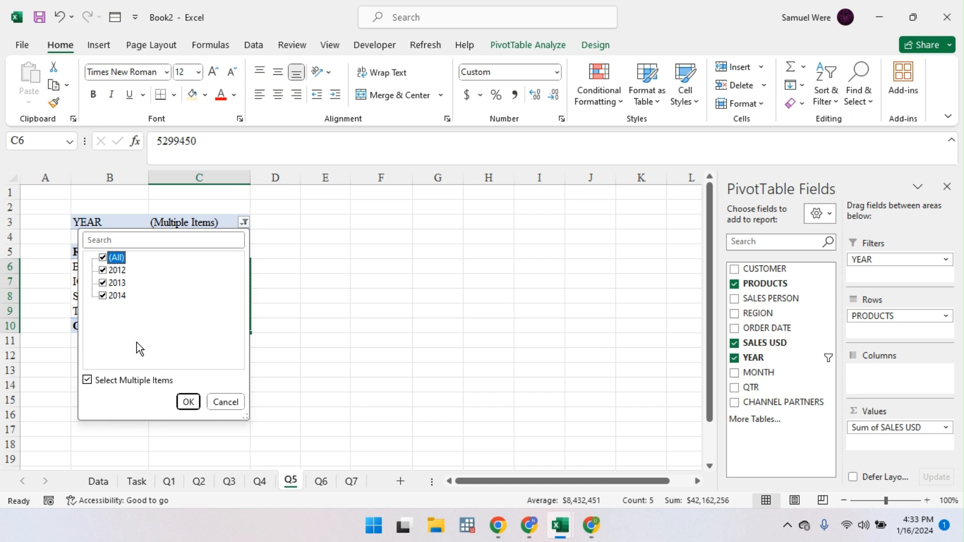
left_click(187, 402)
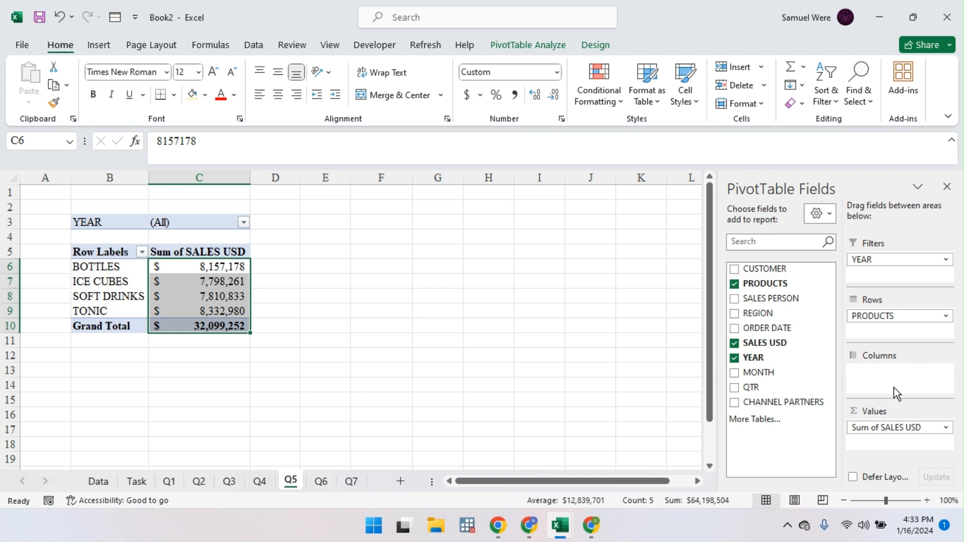
- Examine the summary calculations offered for SALES USD, including those in its Value Field Settings
left_click(182, 297)
right_click(182, 297)
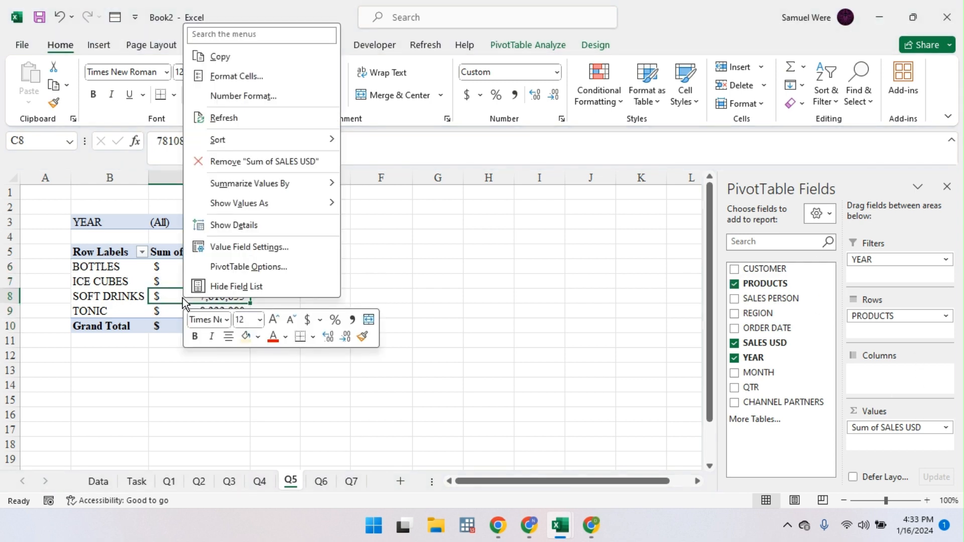
mouse_move(312, 190)
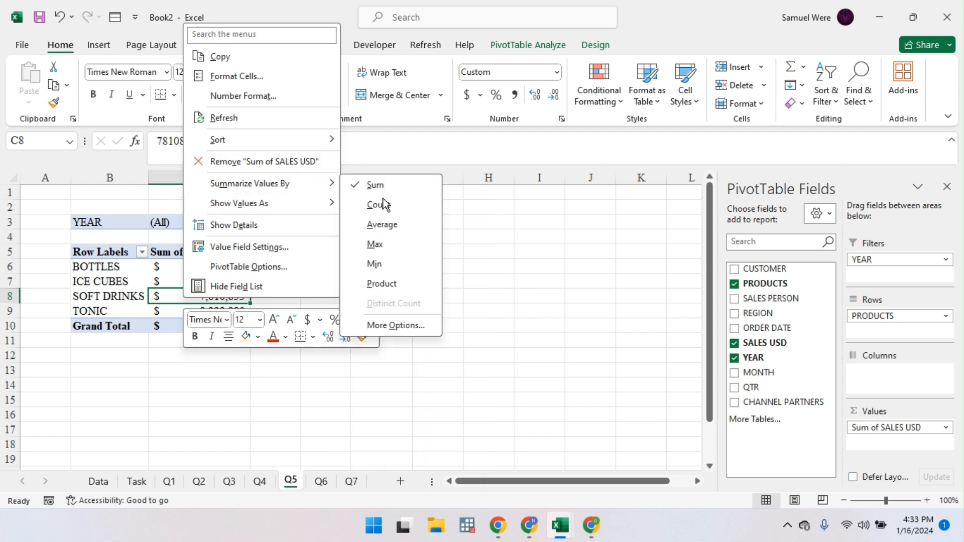
left_click(951, 431)
left_click(948, 428)
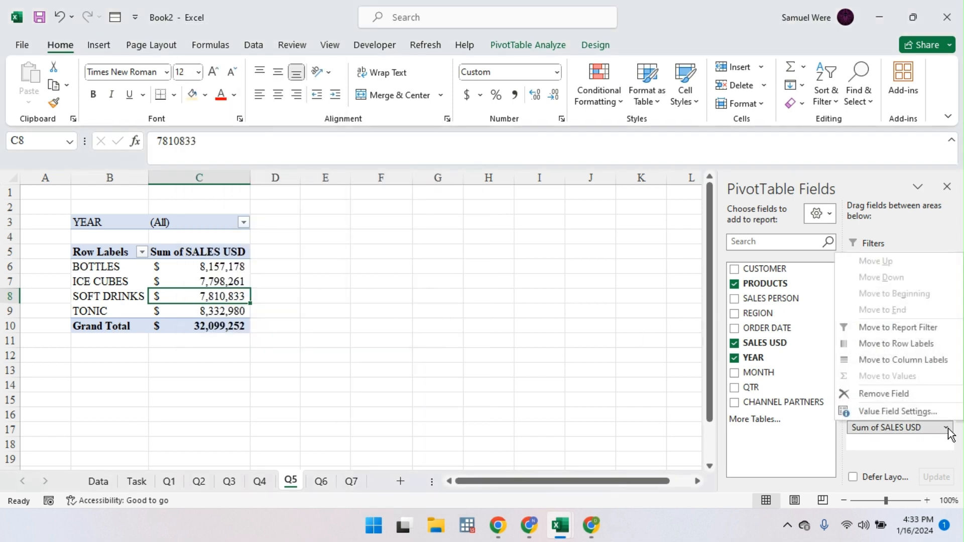
left_click(883, 412)
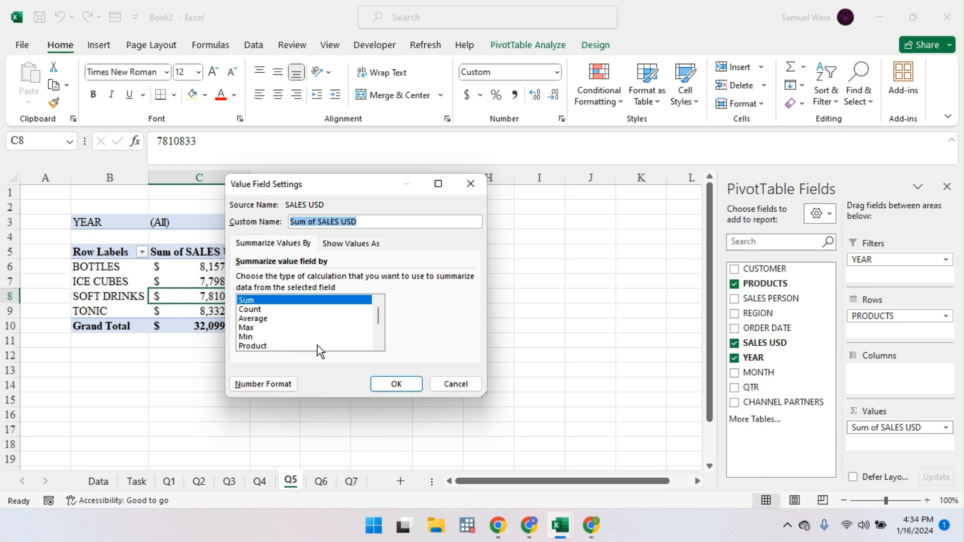
left_click(451, 383)
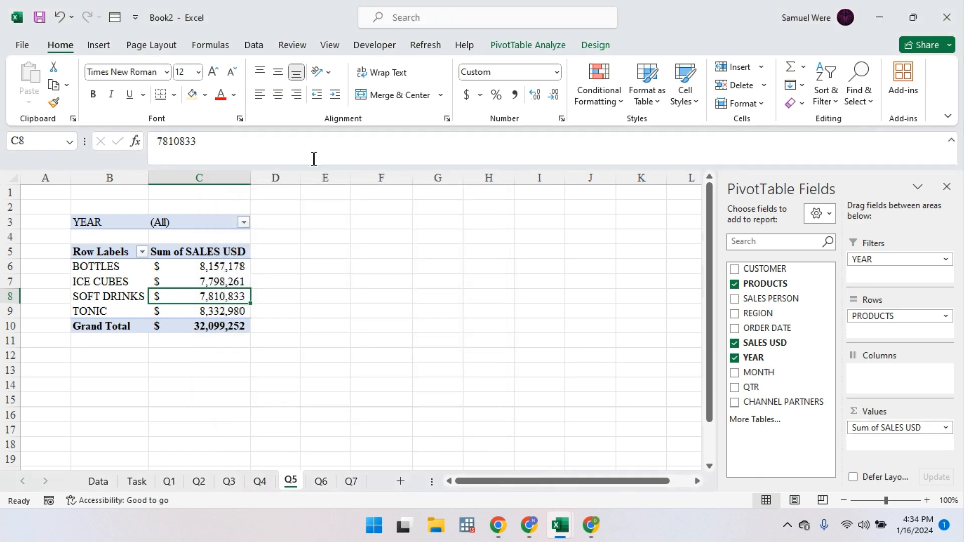
- Review the Grand Totals and Subtotals display options available for the Q5 PivotTable
left_click(129, 247)
left_click(596, 45)
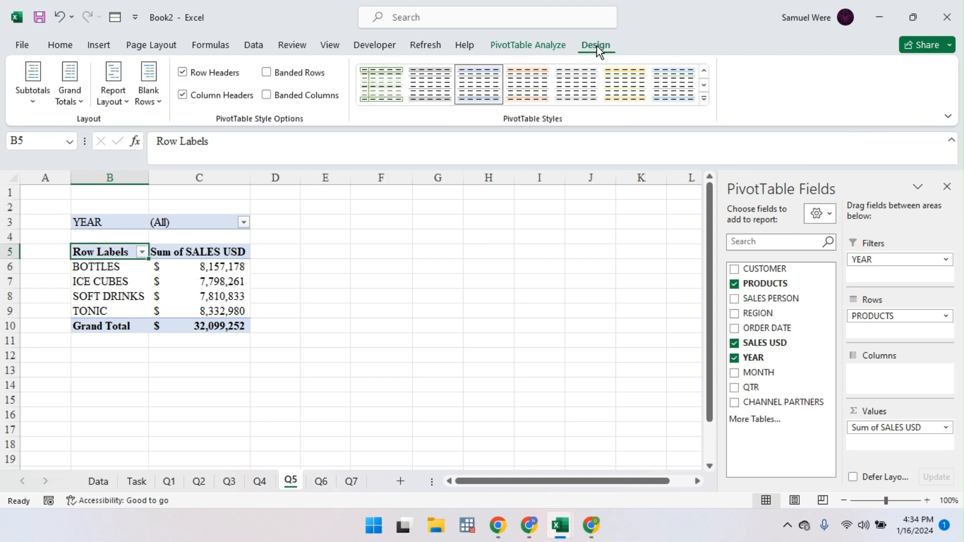
left_click(82, 102)
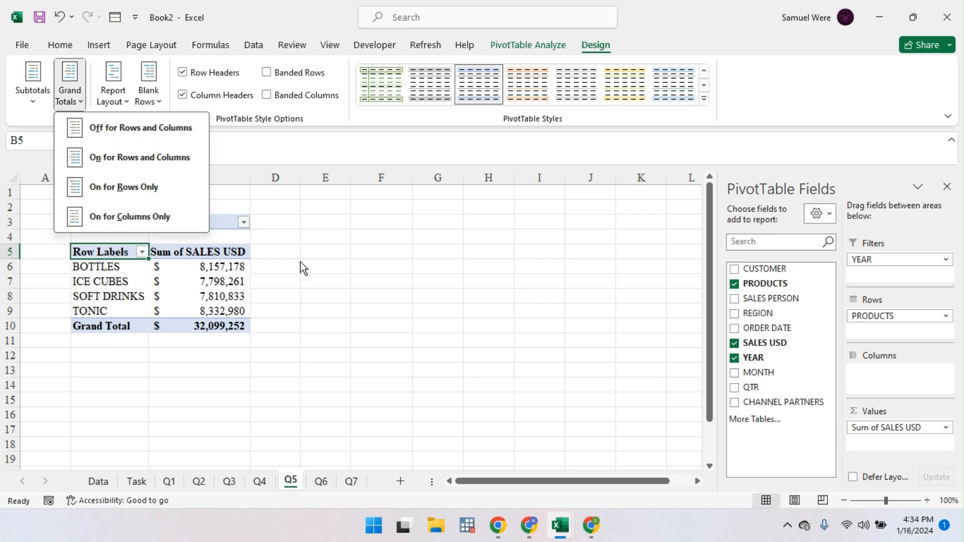
left_click(300, 263)
left_click(77, 97)
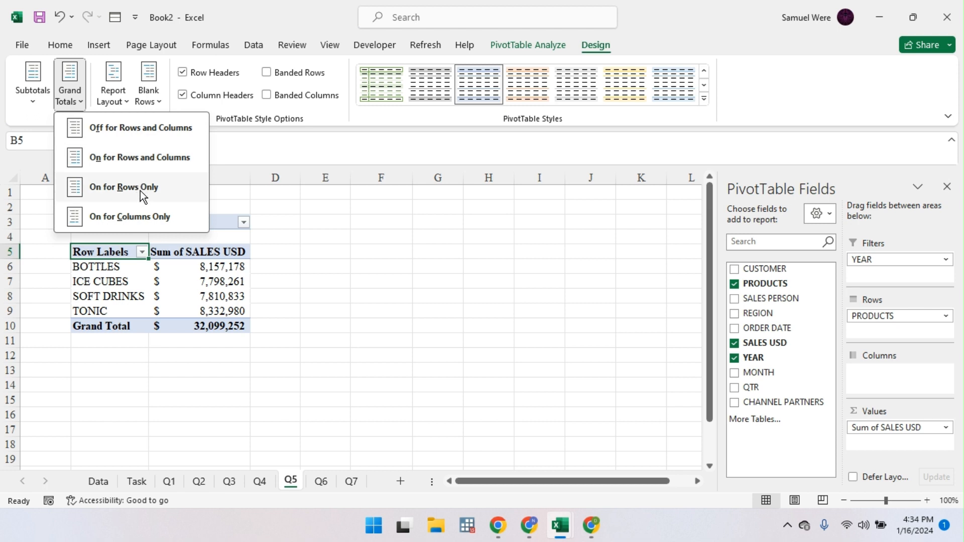
left_click(44, 89)
left_click(40, 90)
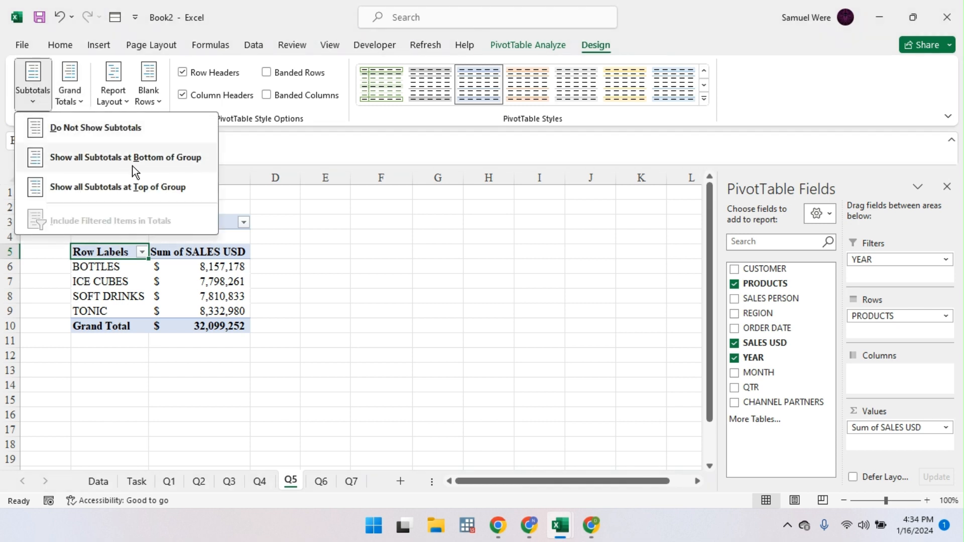
left_click(491, 258)
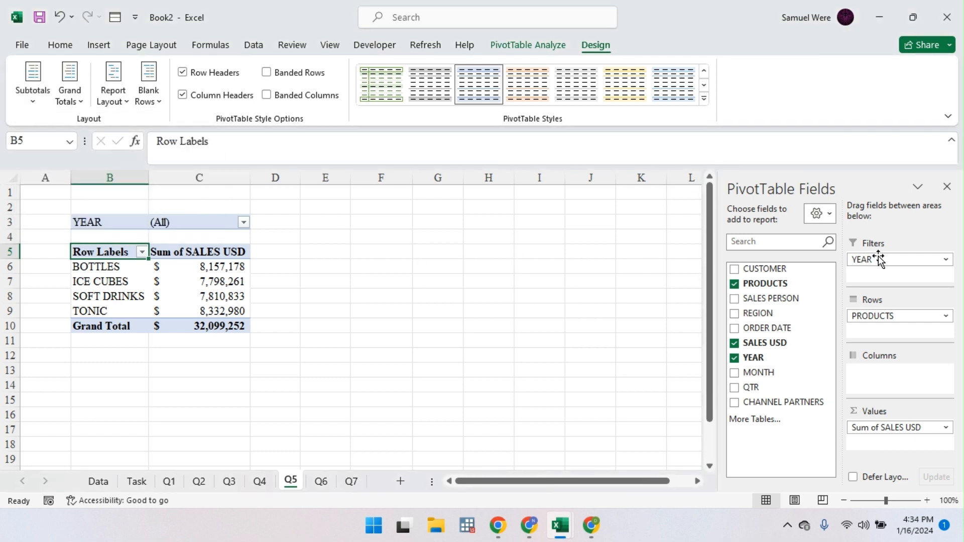
- Move YEAR from the report filter to the rows, nested under PRODUCTS, in the Q5 PivotTable
left_click_drag(880, 260, 889, 335)
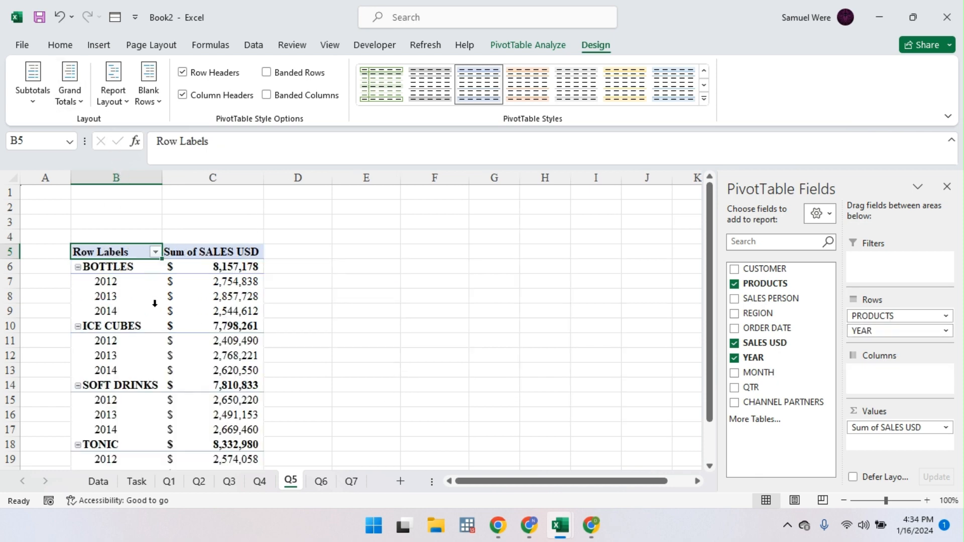
- Try the Q5 PivotTable with no subtotals, with subtotals at the bottom of each group, and with them at the top
left_click(33, 86)
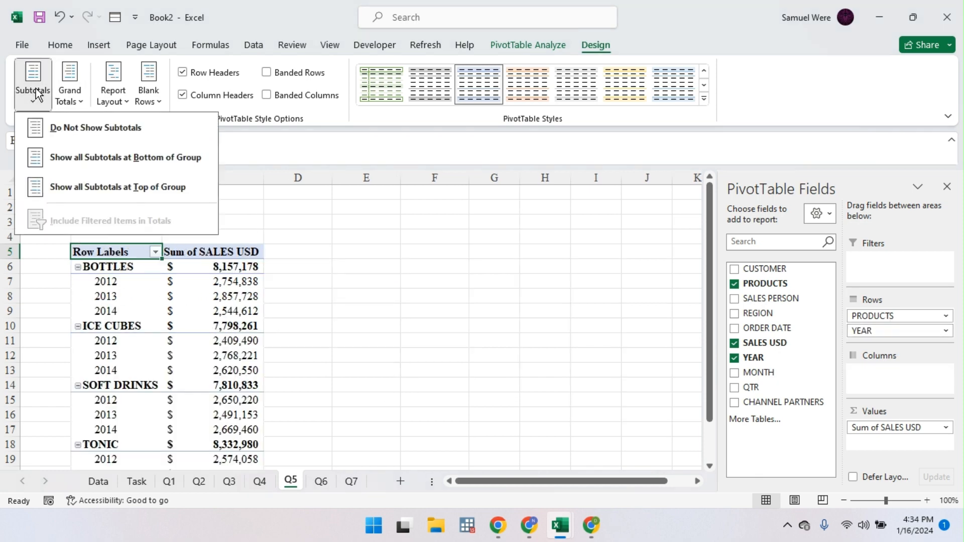
left_click(109, 133)
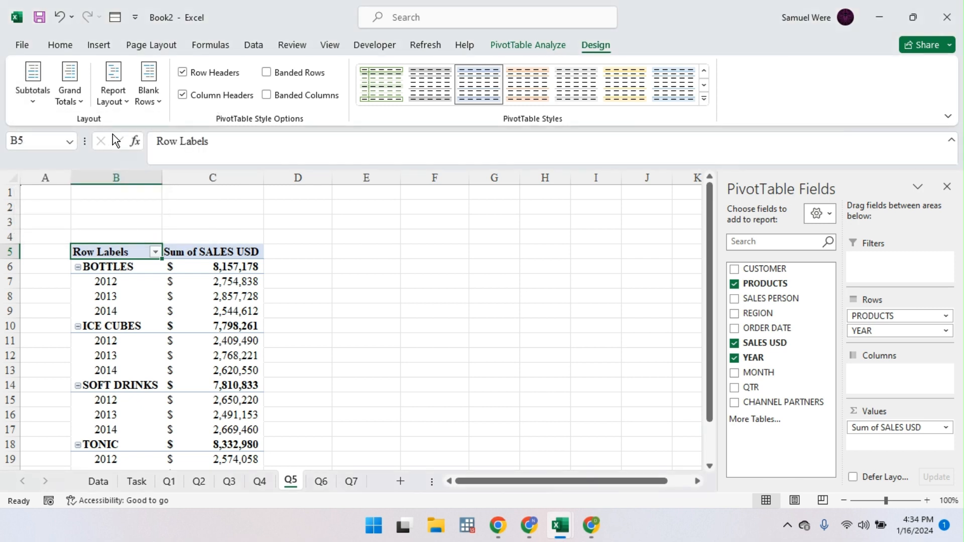
left_click(140, 300)
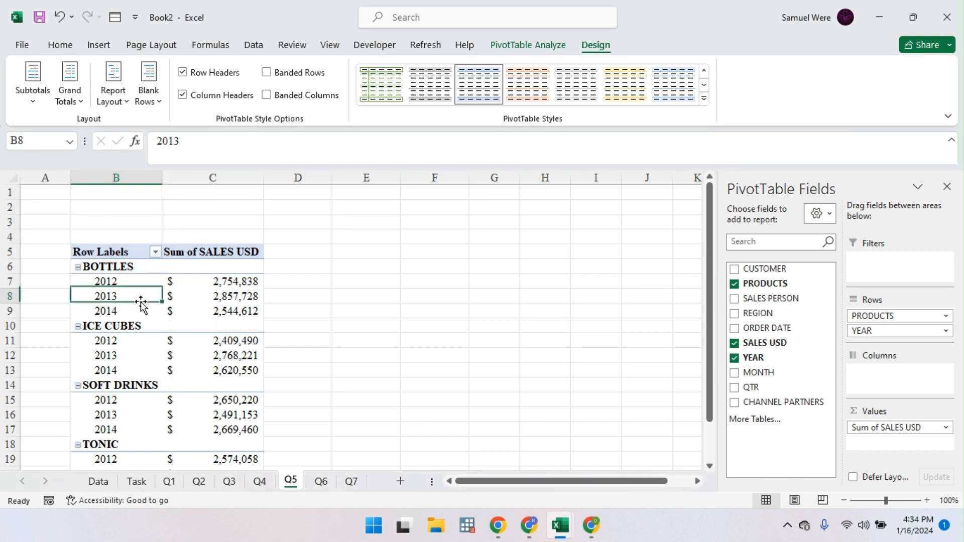
left_click(34, 93)
left_click(81, 160)
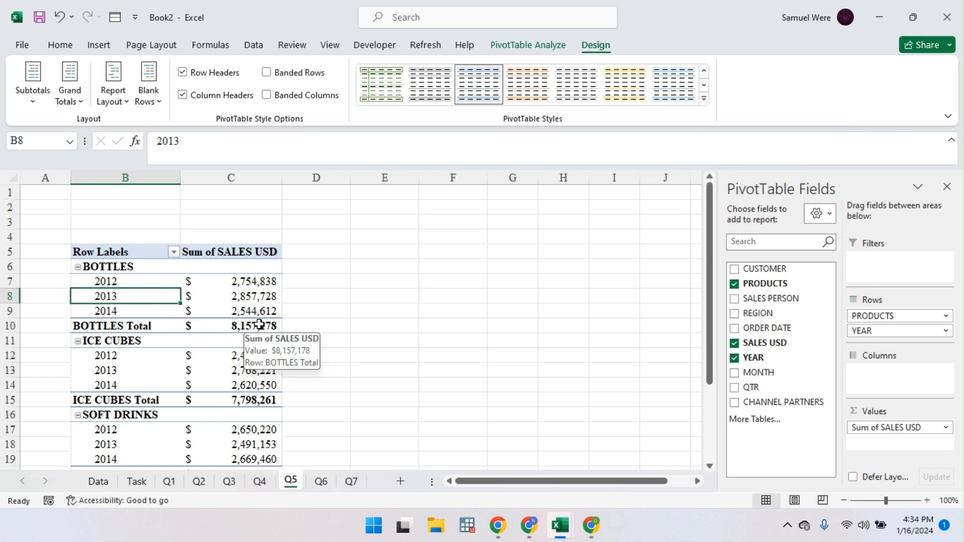
left_click(44, 104)
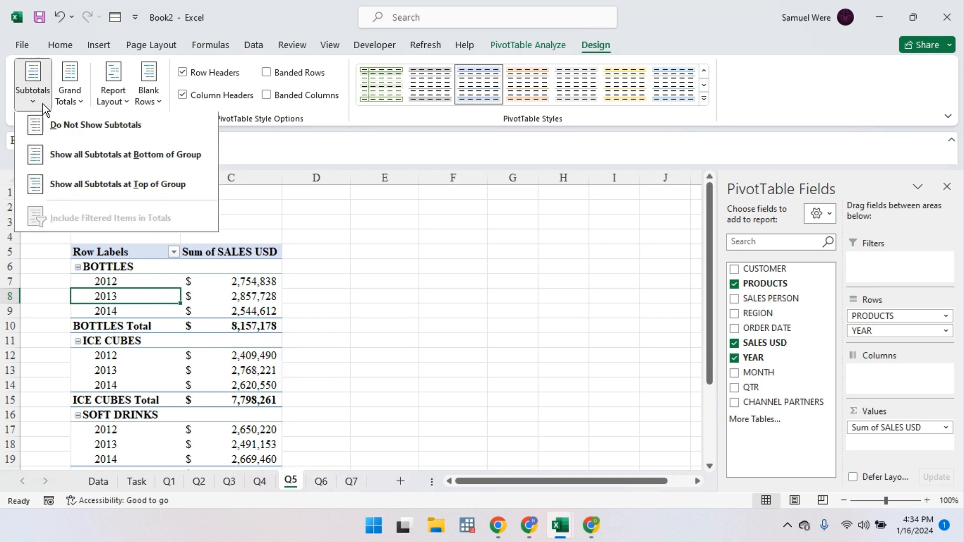
left_click(108, 187)
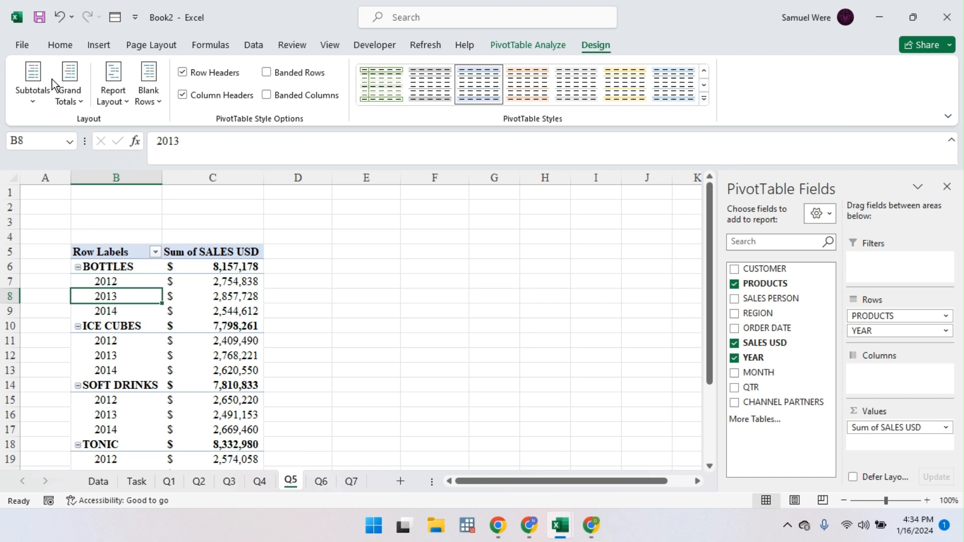
- Turn off grand totals for rows and columns and hide all subtotals in the Q5 PivotTable
left_click(69, 86)
left_click(110, 132)
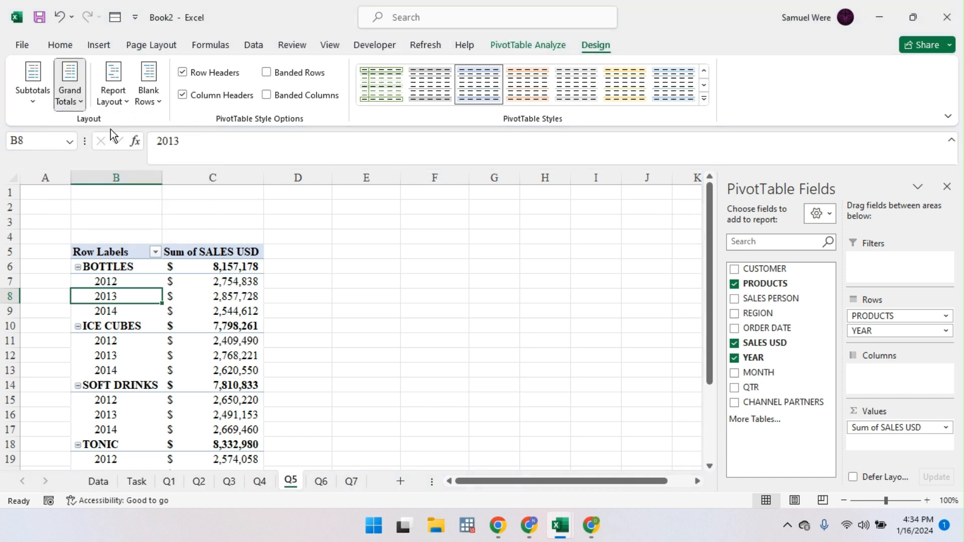
left_click(36, 100)
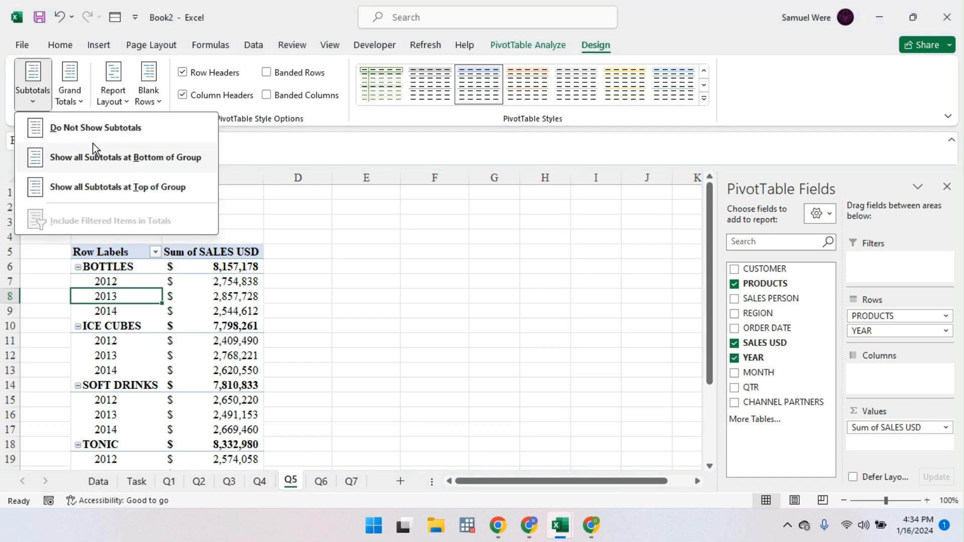
left_click(103, 134)
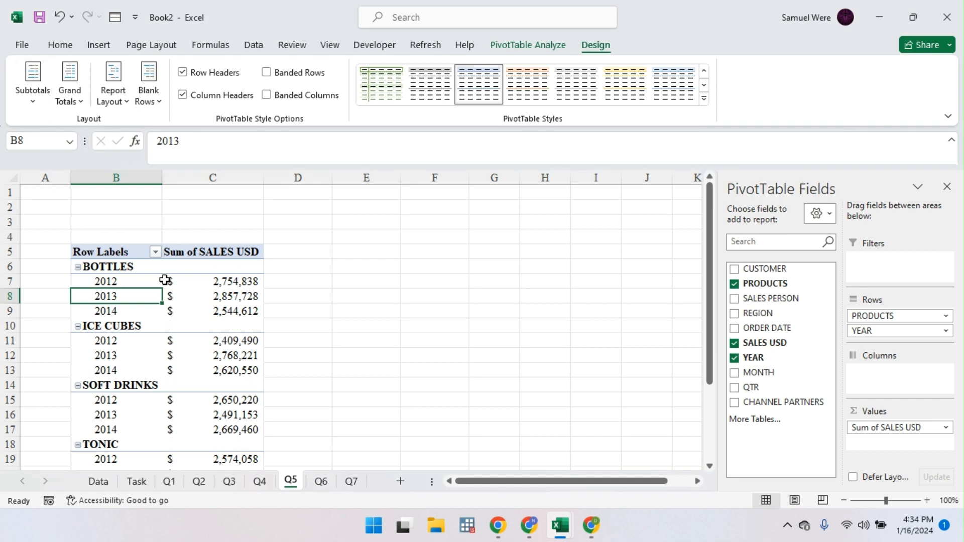
left_click(32, 105)
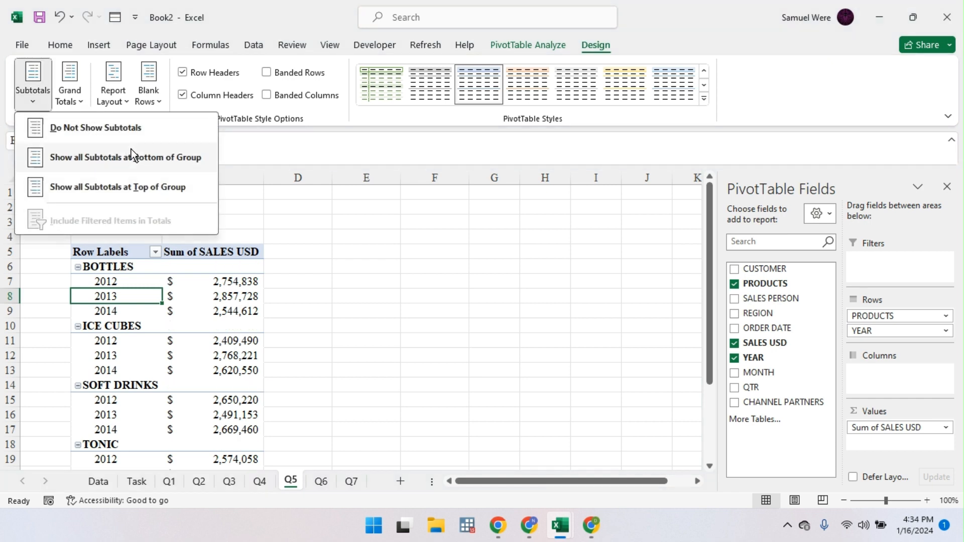
left_click(70, 124)
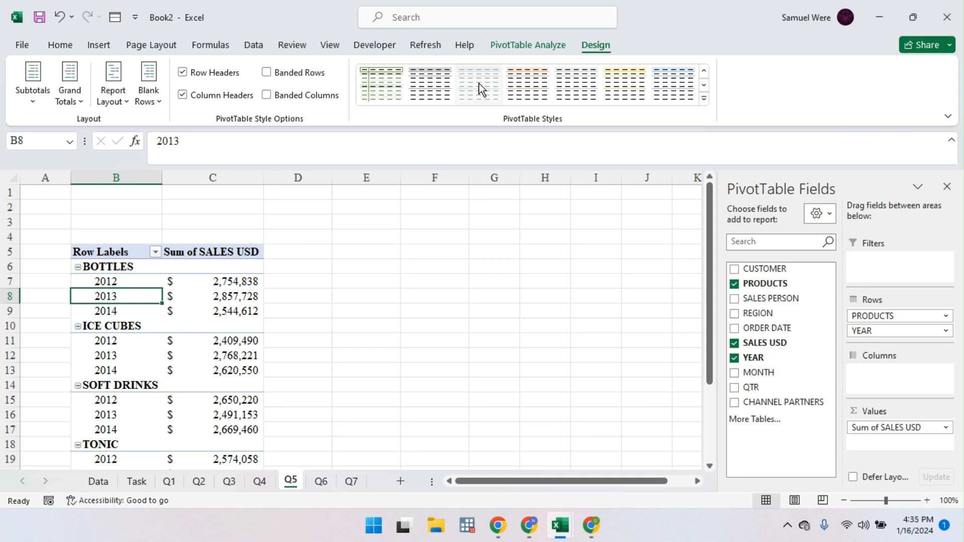
- Try the light orange and light blue styles on the Q5 PivotTable and look through the full style gallery
left_click(532, 93)
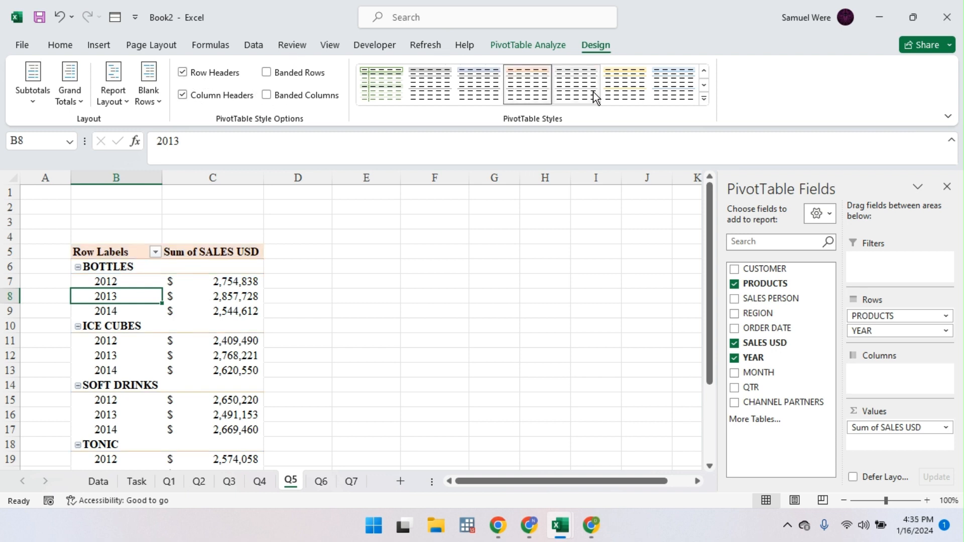
left_click(665, 94)
left_click(705, 99)
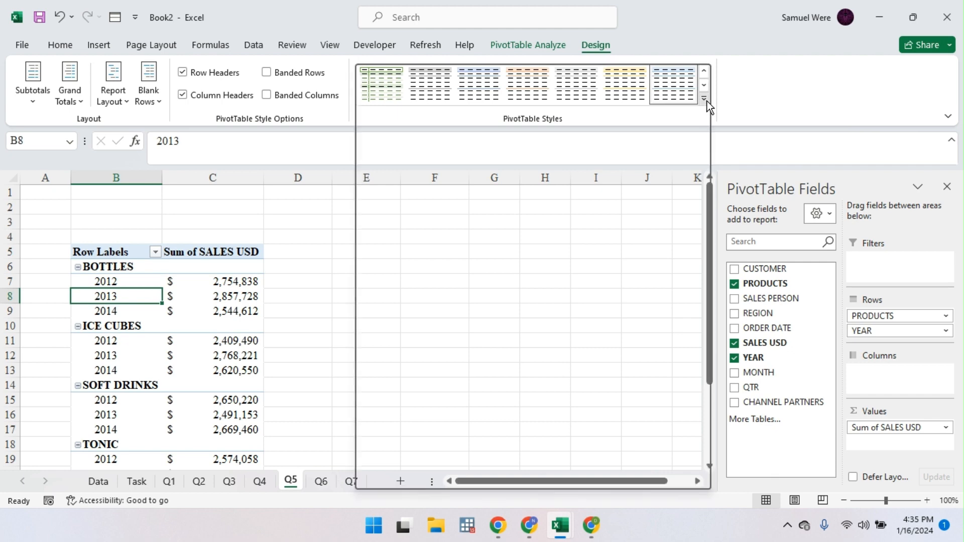
left_click(319, 236)
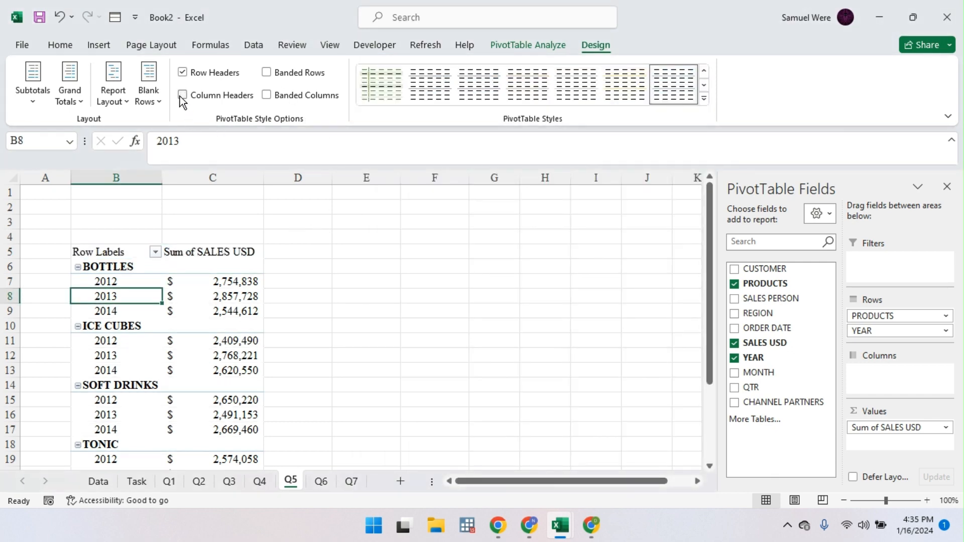
- Restore the Column Headers style option, and switch Row Headers off and on again for the Q5 PivotTable
left_click(182, 96)
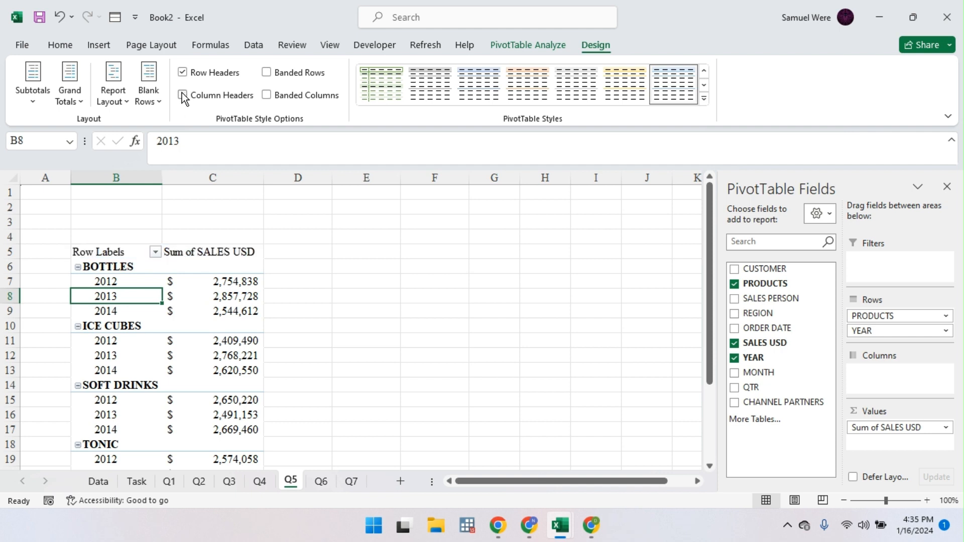
left_click(184, 74)
left_click(186, 75)
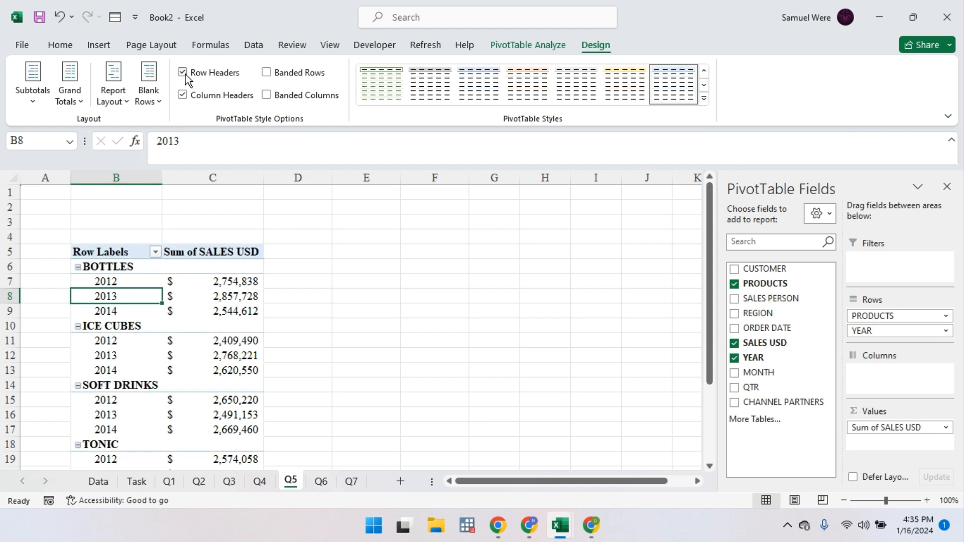
- Enable banded rows without banded columns on the Q5 PivotTable and apply the light yellow style
left_click(269, 74)
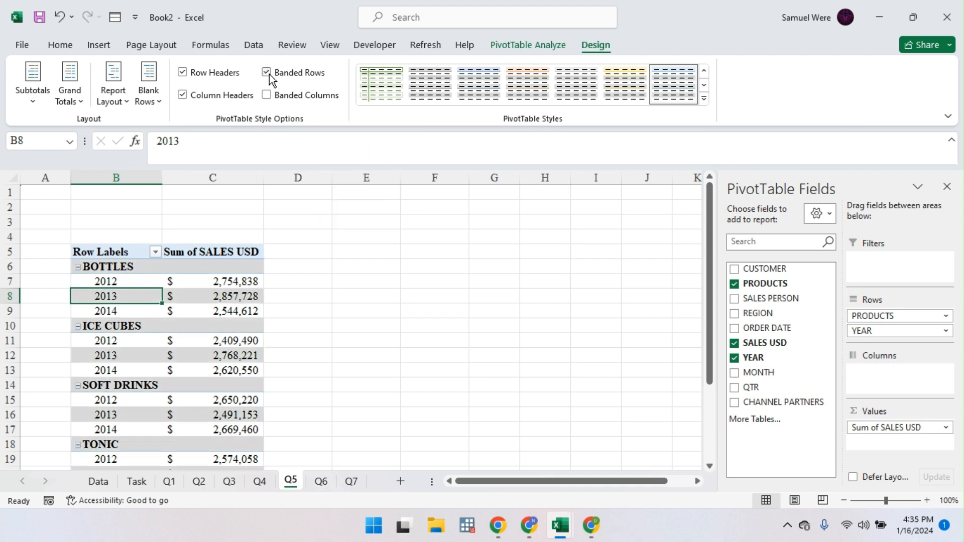
left_click(267, 95)
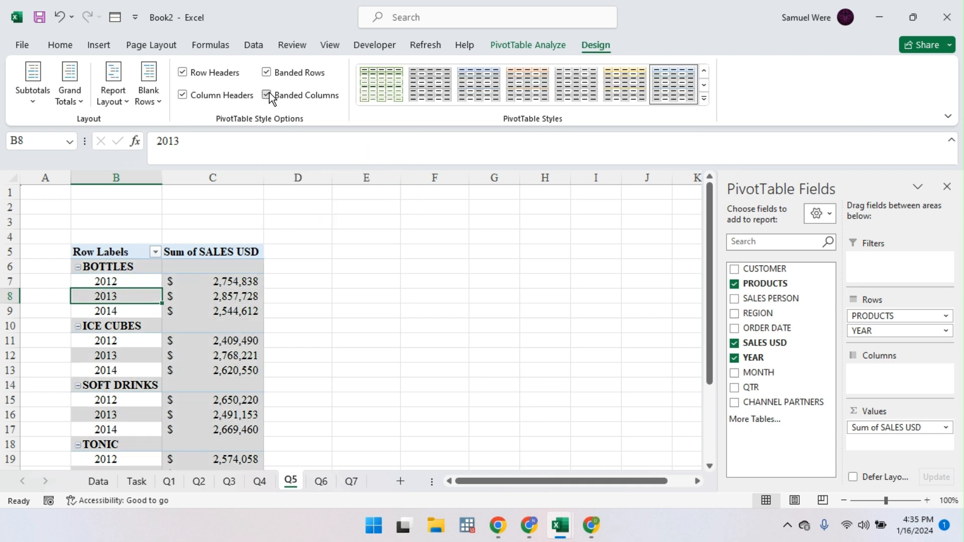
left_click(267, 96)
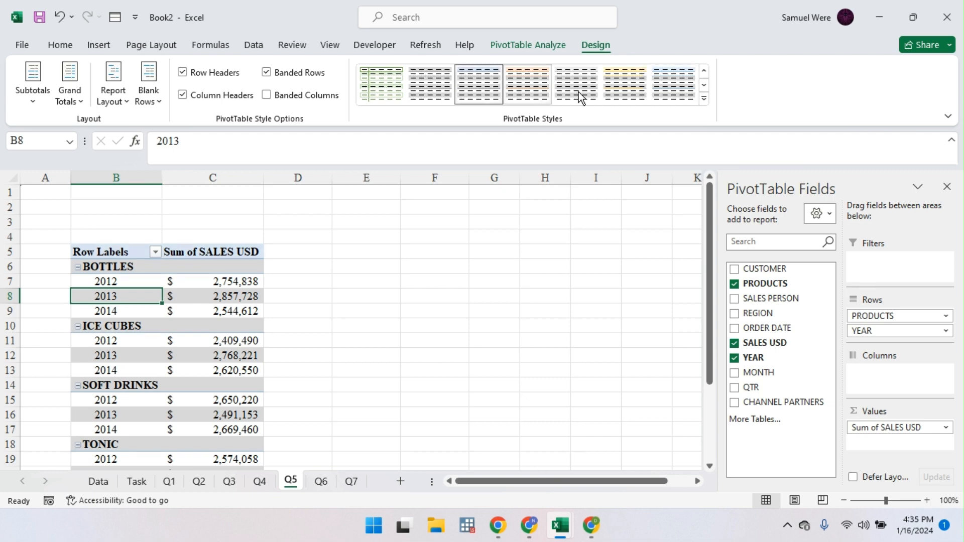
left_click(624, 88)
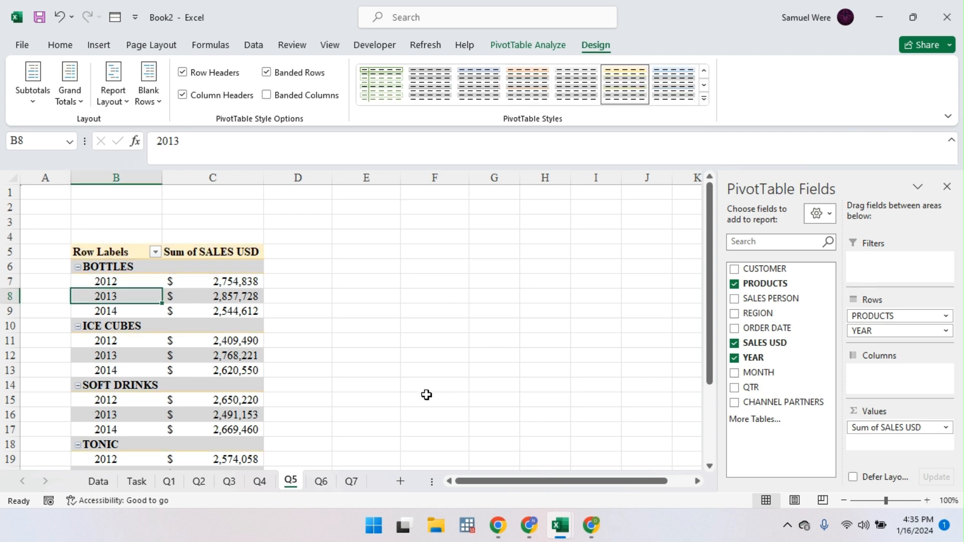
- Move YEAR from the rows to the columns of the Q5 PivotTable and check the next objective on the Task sheet
left_click_drag(876, 330, 878, 374)
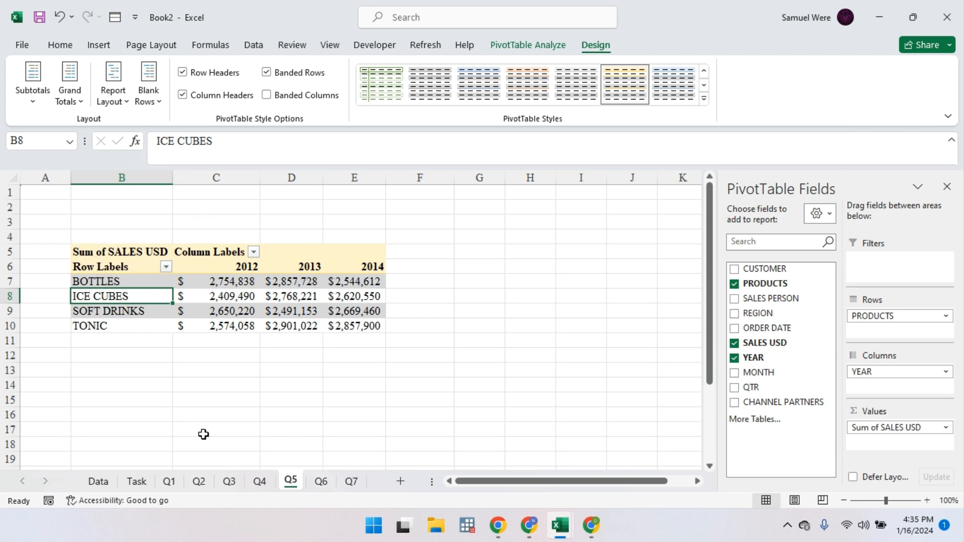
left_click(136, 481)
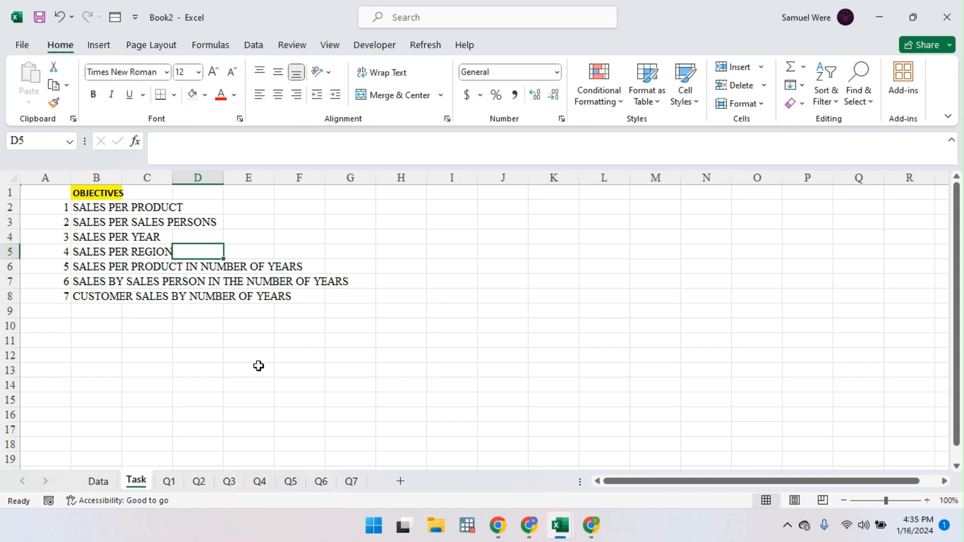
- Insert a PivotTable from Table1 on the Data sheet into the existing worksheet Q6 at cell B3
left_click(98, 481)
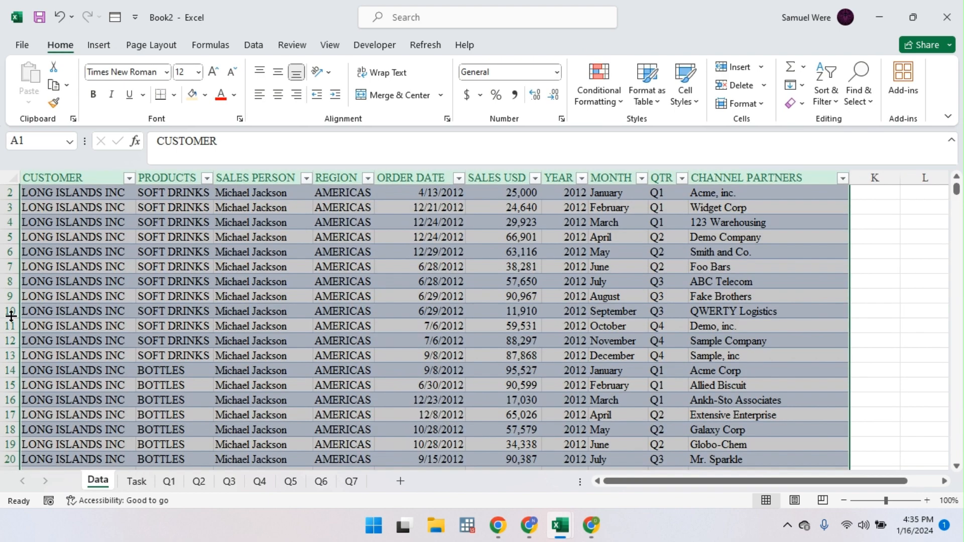
left_click(98, 46)
left_click(35, 90)
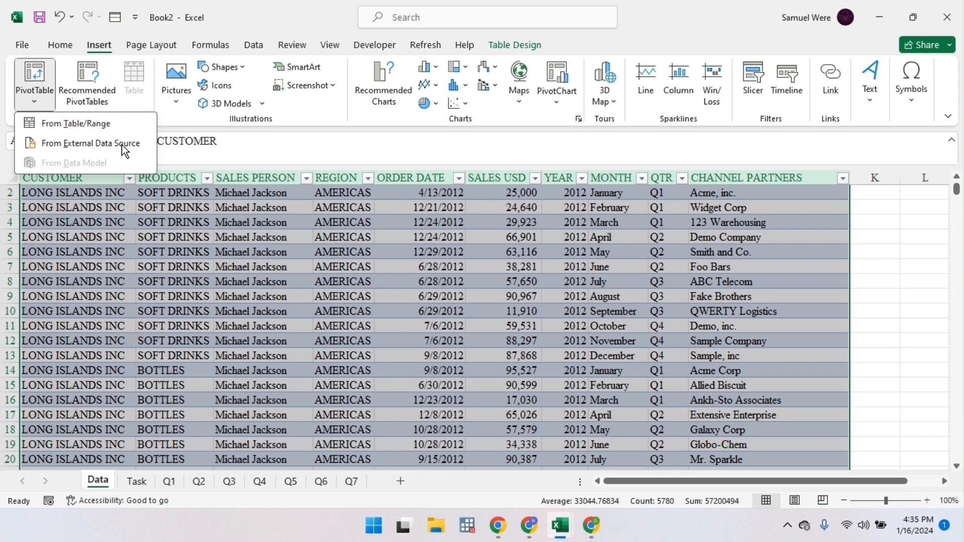
left_click(101, 126)
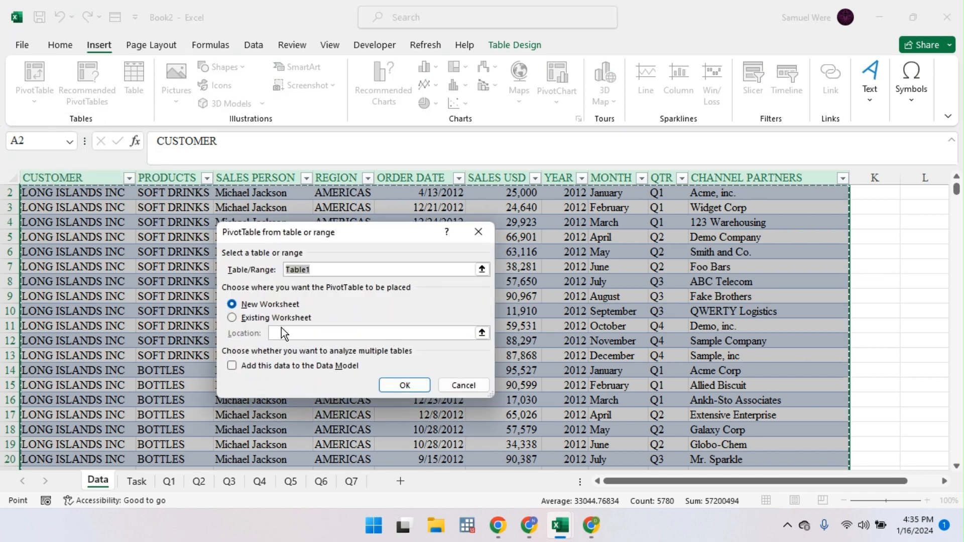
left_click(259, 318)
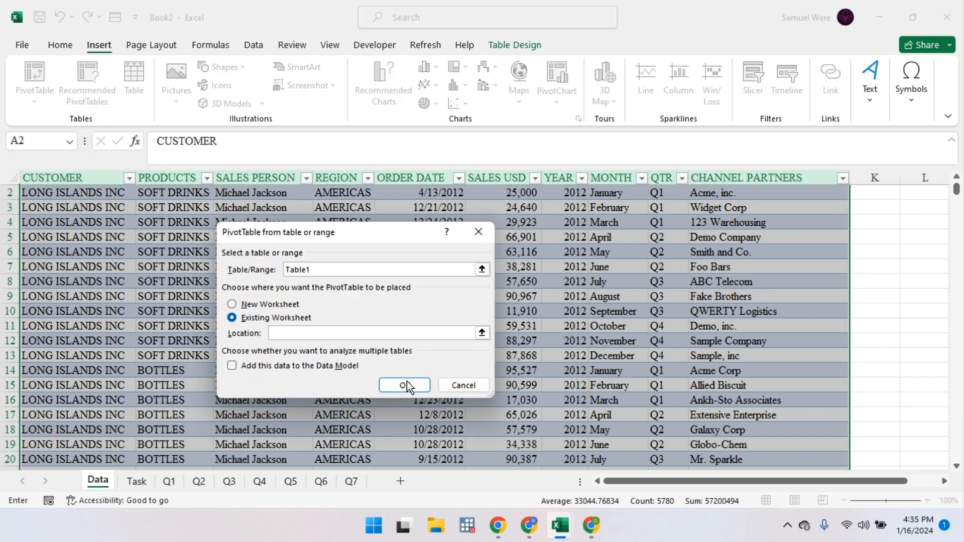
left_click(321, 481)
left_click(82, 224)
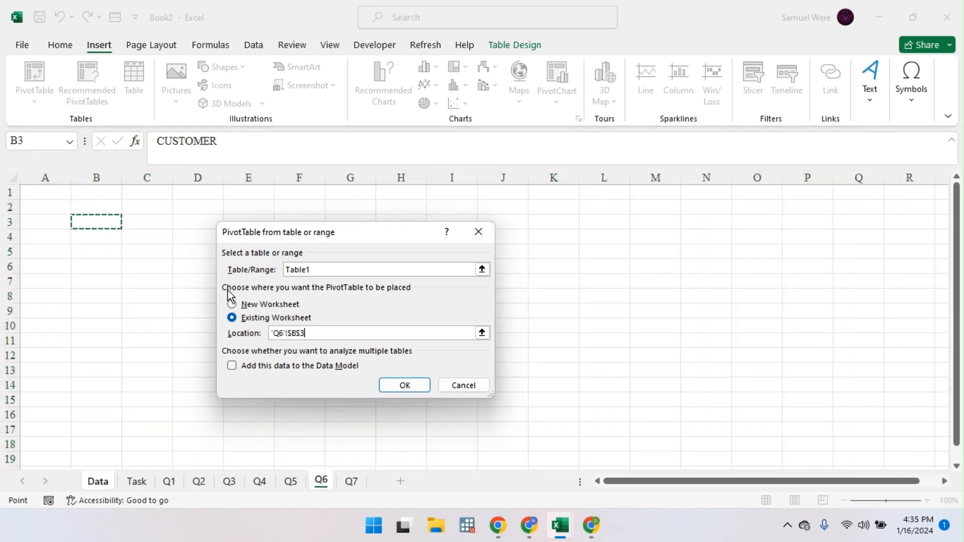
left_click(406, 387)
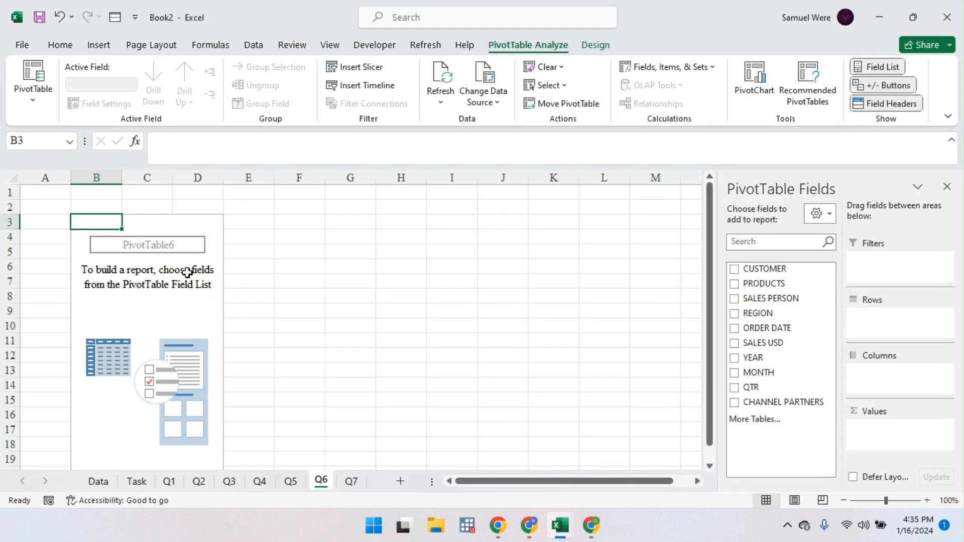
- Build the Q6 PivotTable with SALES PERSON in rows, SALES USD summed in values, and YEAR in columns
left_click_drag(768, 299, 889, 316)
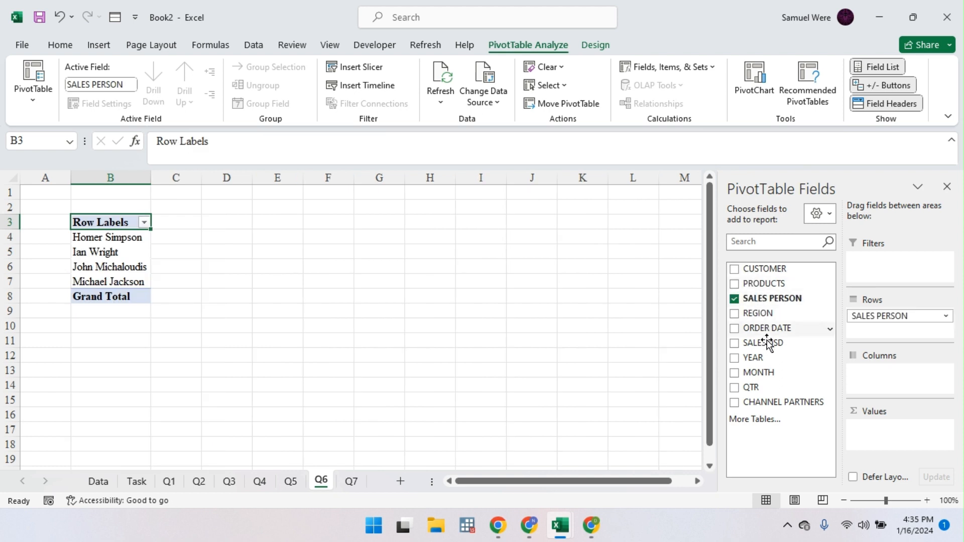
left_click_drag(758, 343, 878, 431)
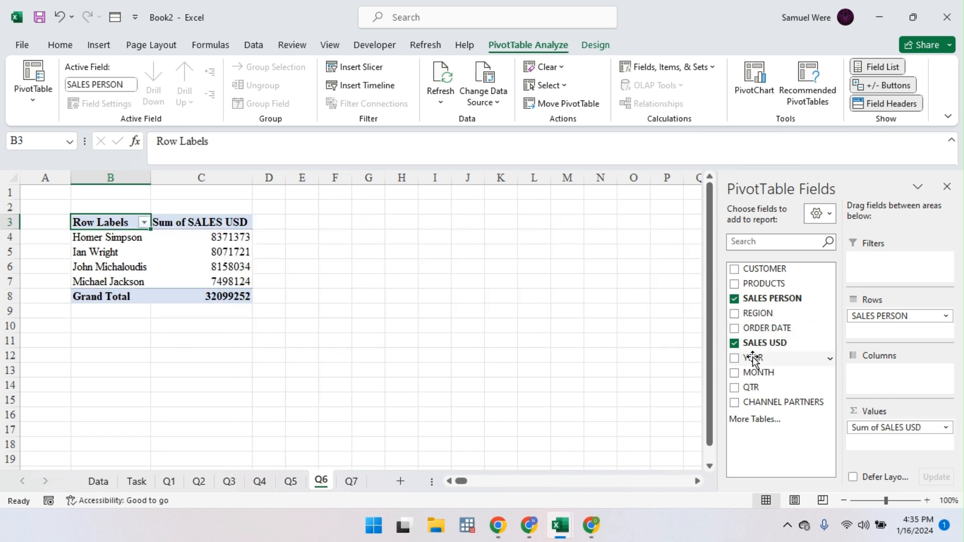
left_click_drag(753, 360, 879, 372)
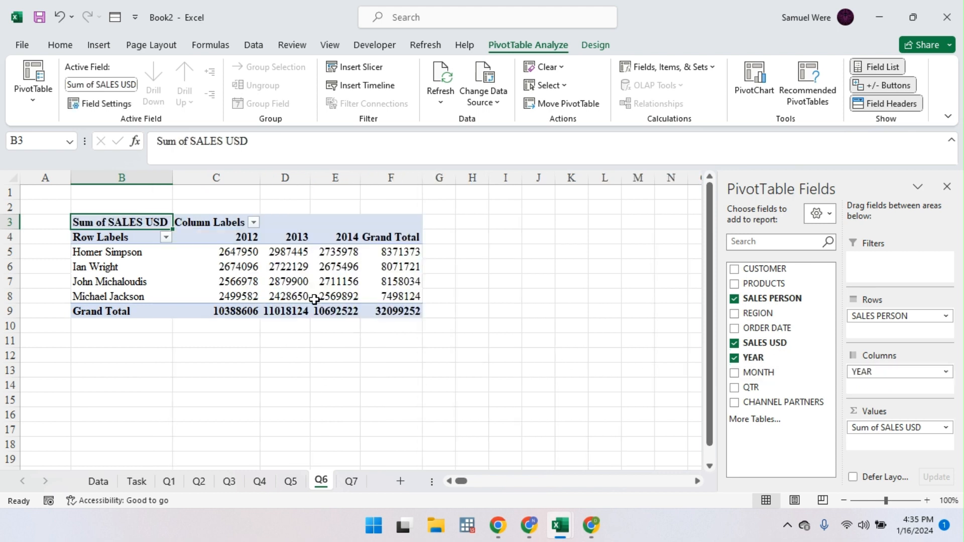
- Rename the row labels header in cell B4 of the Q6 PivotTable as SALES PERSON
left_click(120, 236)
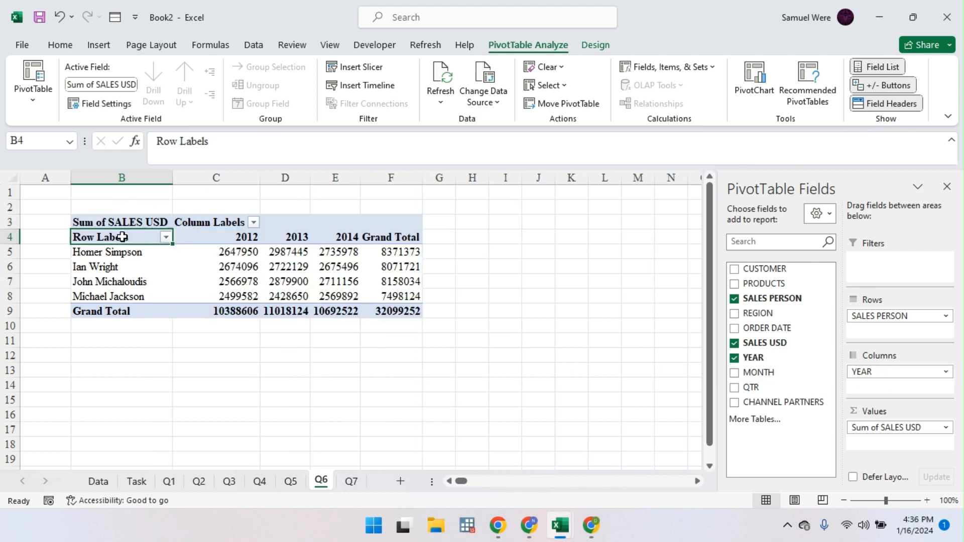
left_click_drag(215, 141, 129, 136)
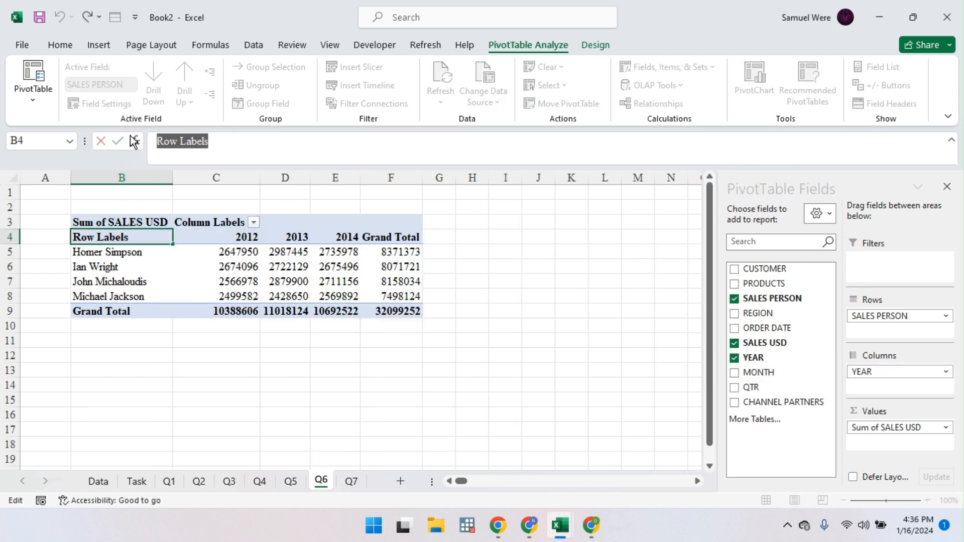
type("sA")
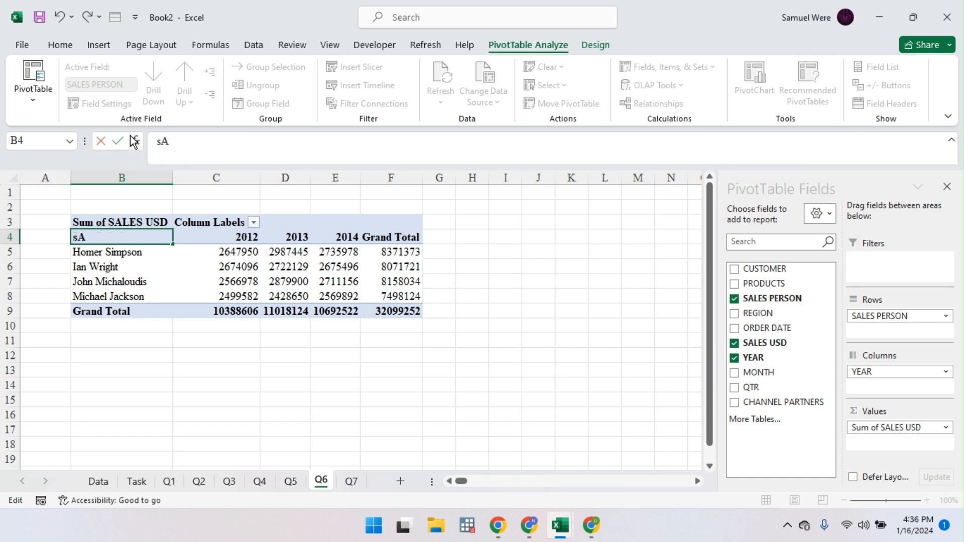
type("LE")
key("BackSpace")
key("BackSpace")
key("BackSpace")
key("BackSpace")
type("SALWA")
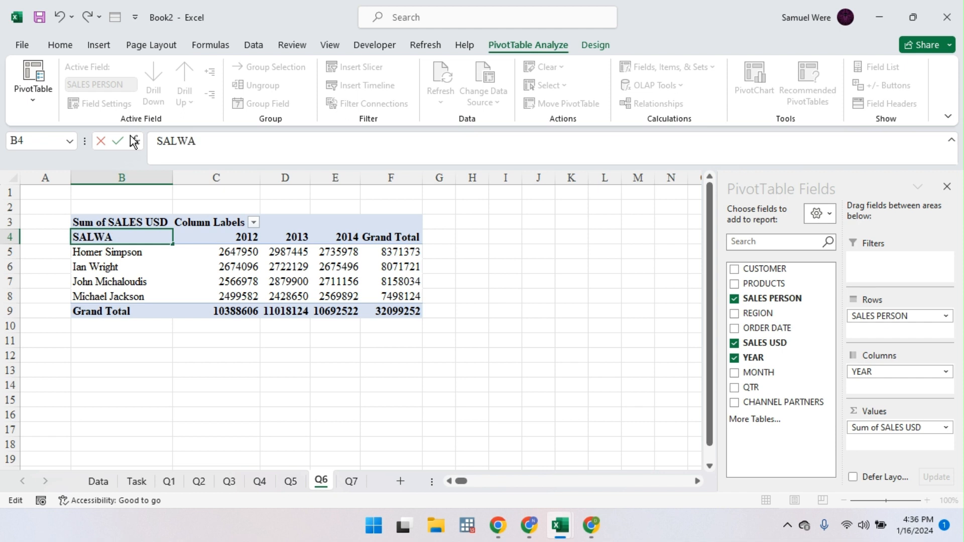
key("BackSpace")
key("BackSpace")
type("ES PERSON")
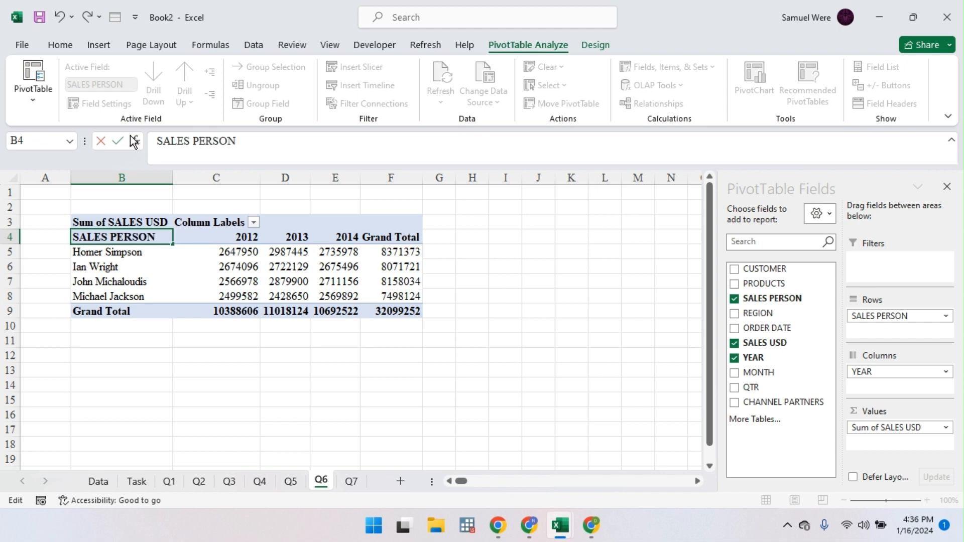
key("Return")
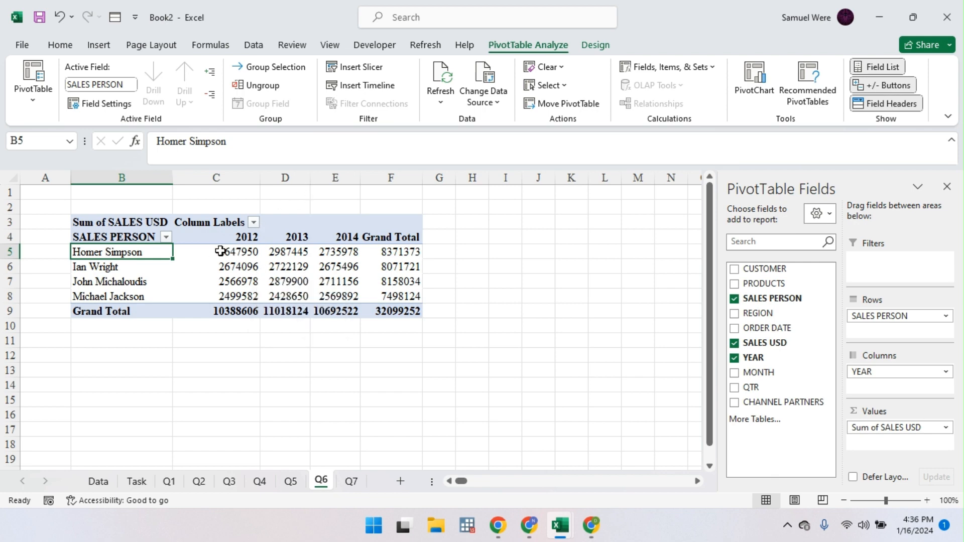
left_click_drag(221, 251, 377, 306)
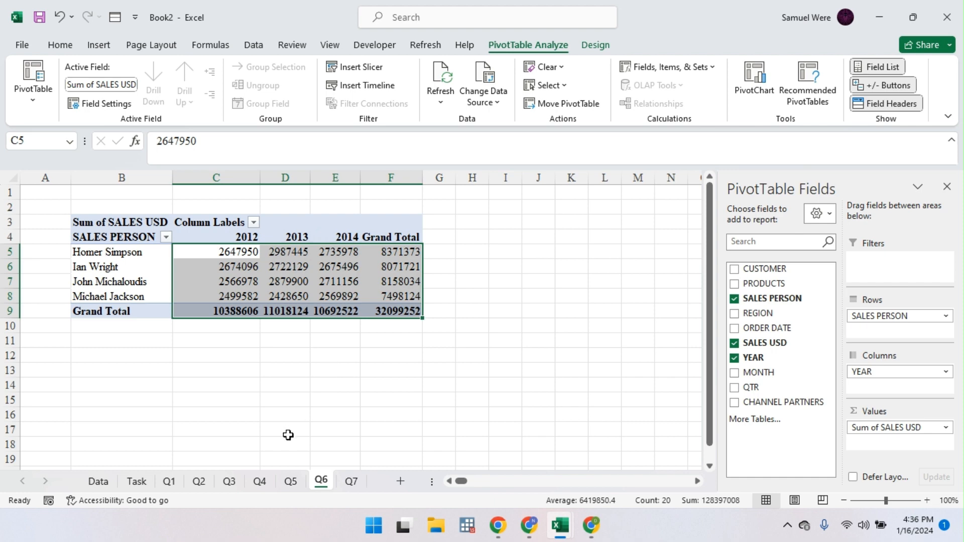
- Check the seventh objective on the Task sheet and insert a PivotTable from Table1 into the existing worksheet Q7 at cell A4
left_click(351, 481)
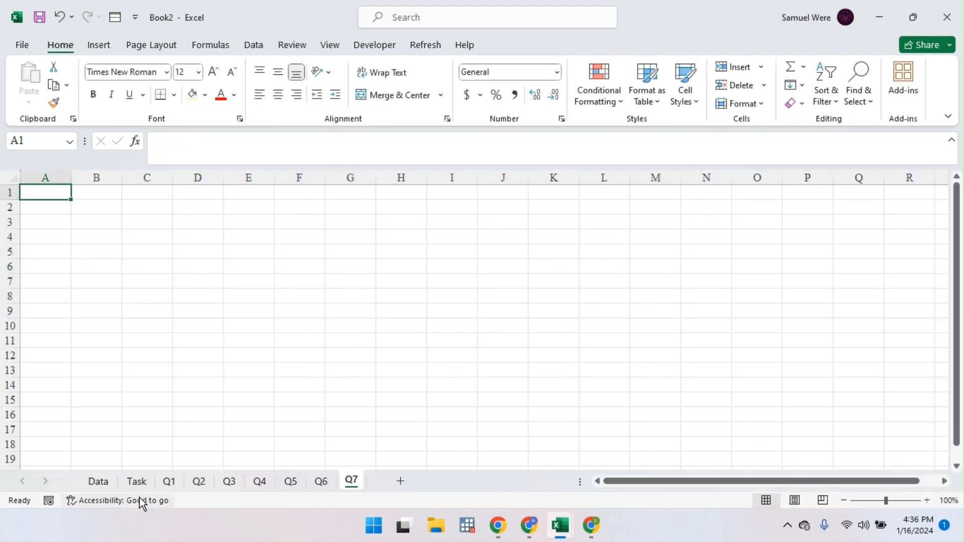
left_click(136, 481)
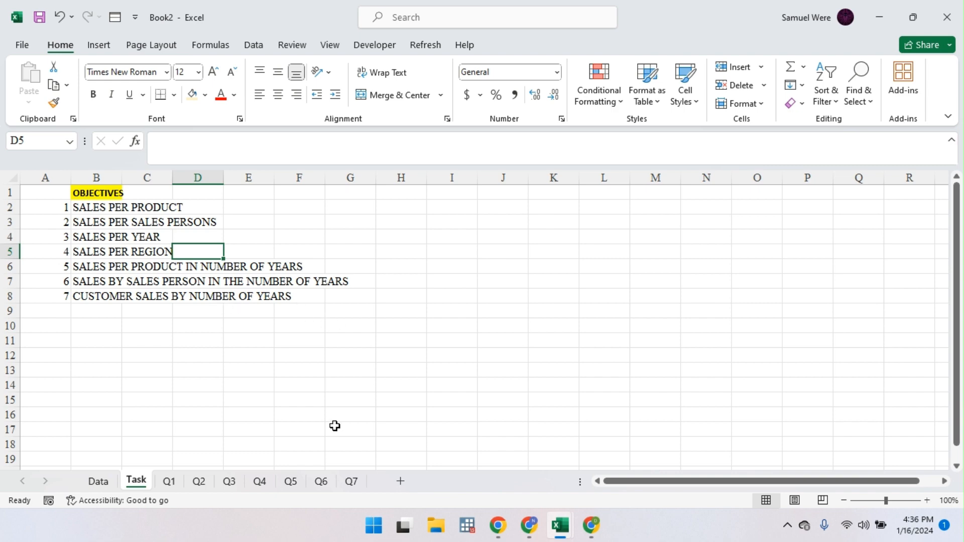
left_click(358, 482)
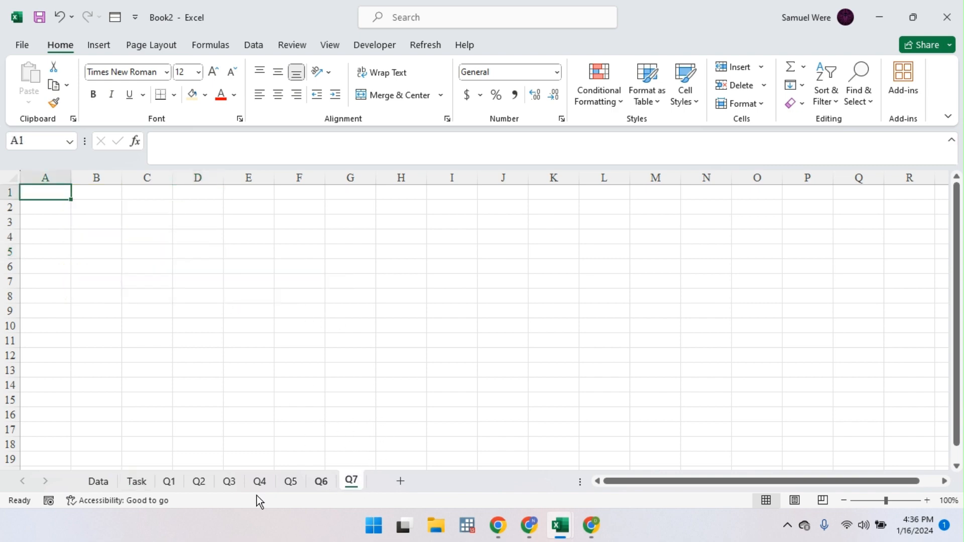
left_click(106, 485)
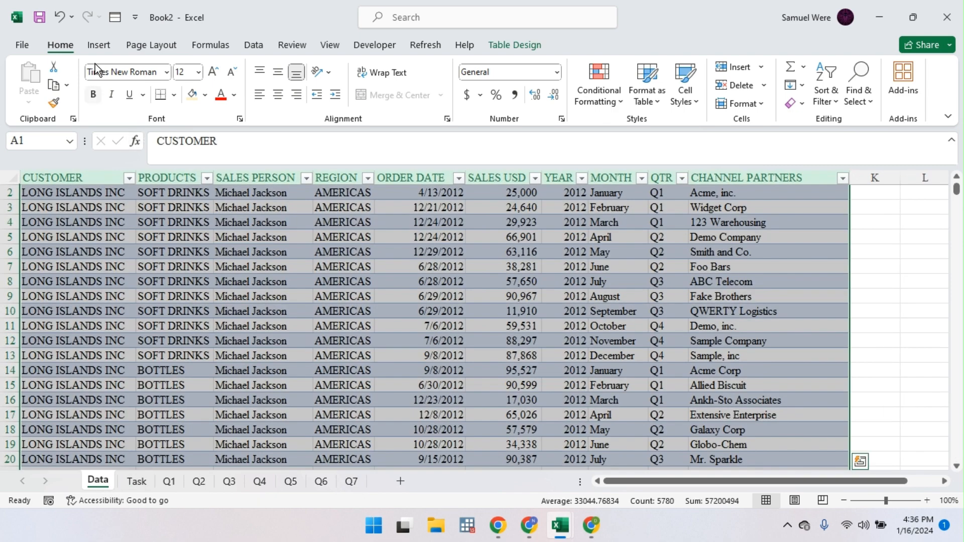
left_click(100, 47)
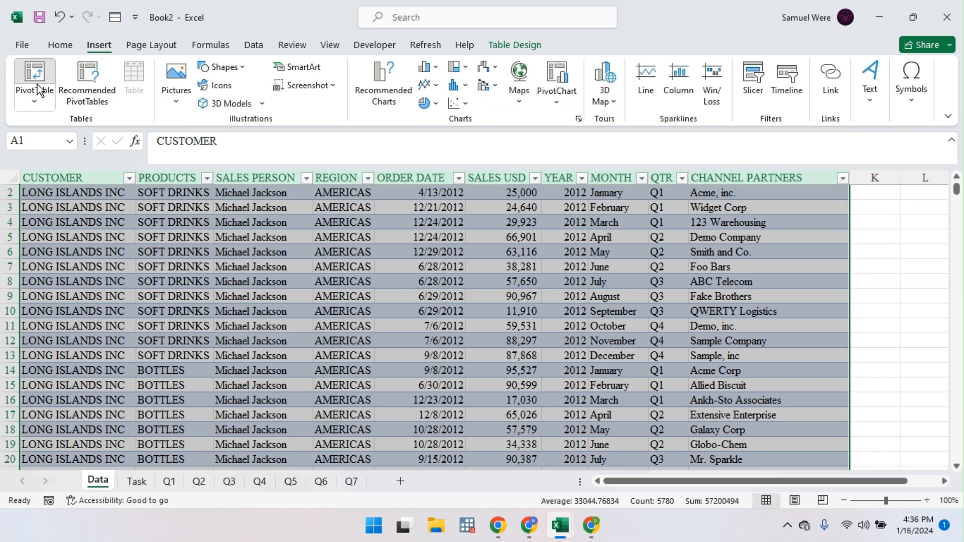
left_click(35, 78)
left_click(244, 318)
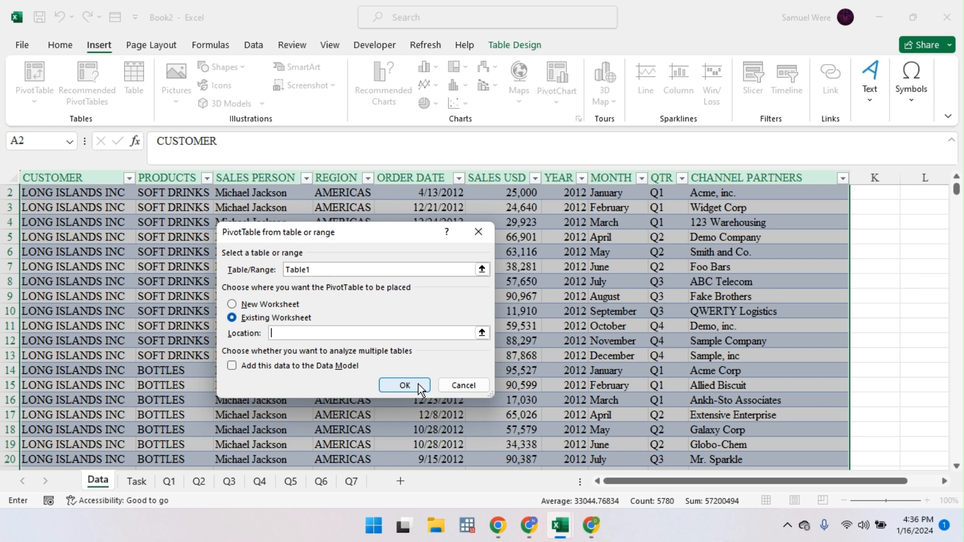
left_click(352, 481)
left_click(63, 232)
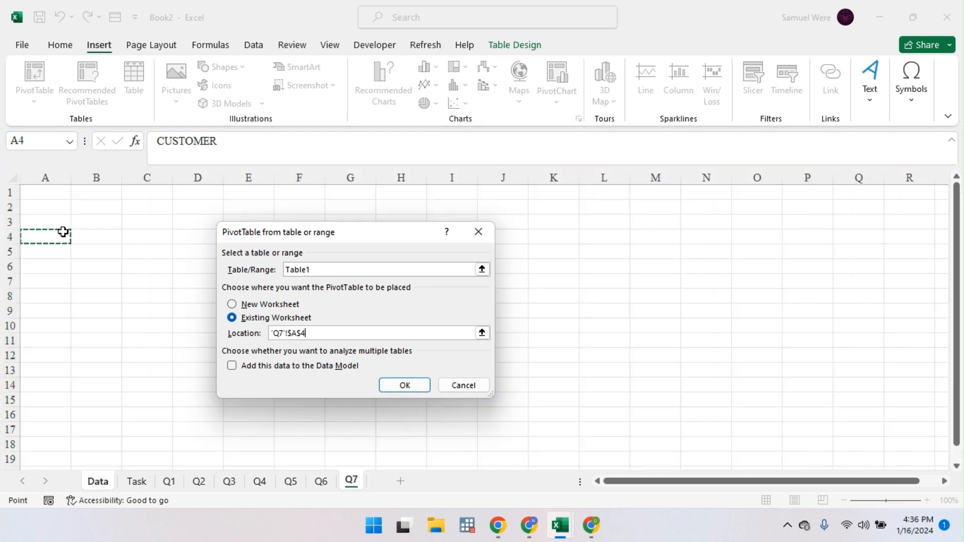
left_click(389, 385)
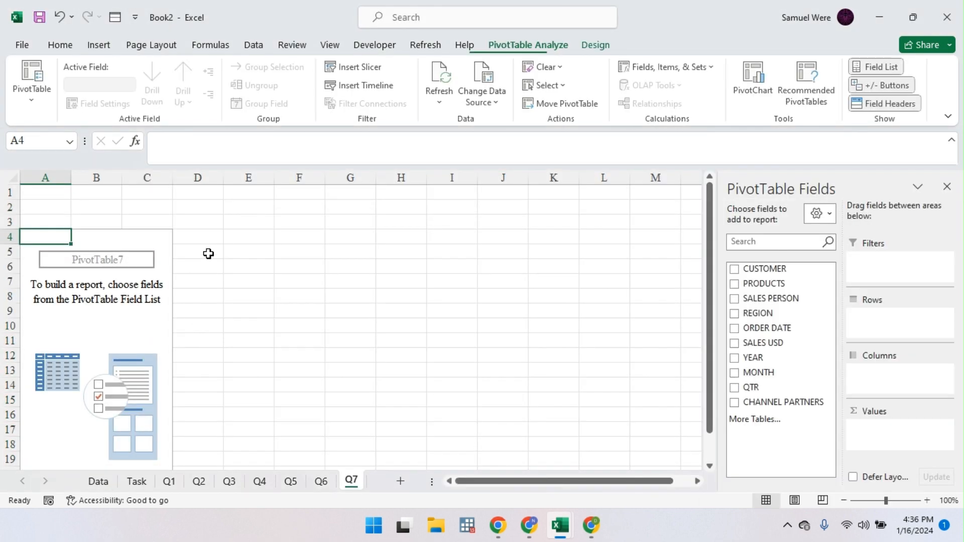
- Build the Q7 PivotTable with CUSTOMER in rows, SALES USD summed in values, and YEAR in columns
left_click(143, 481)
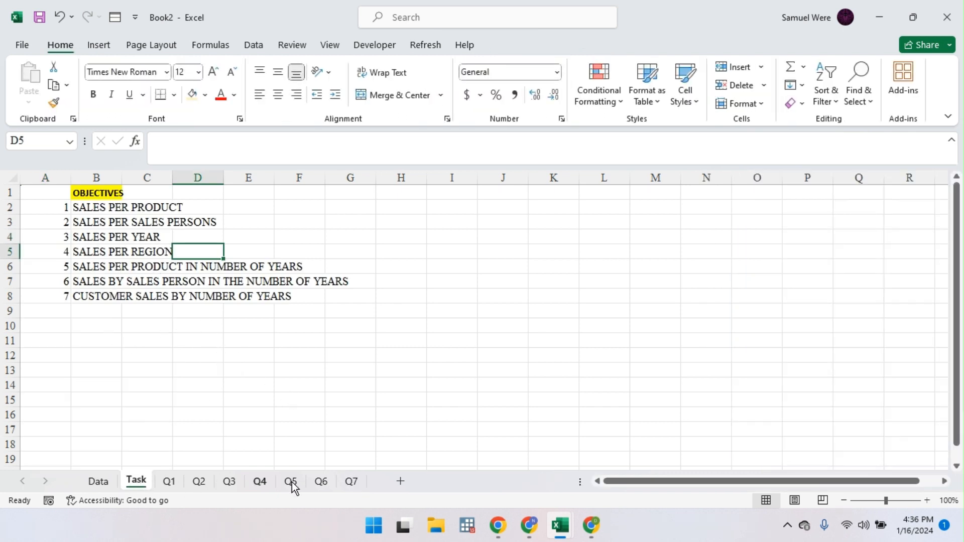
left_click(334, 483)
left_click(351, 483)
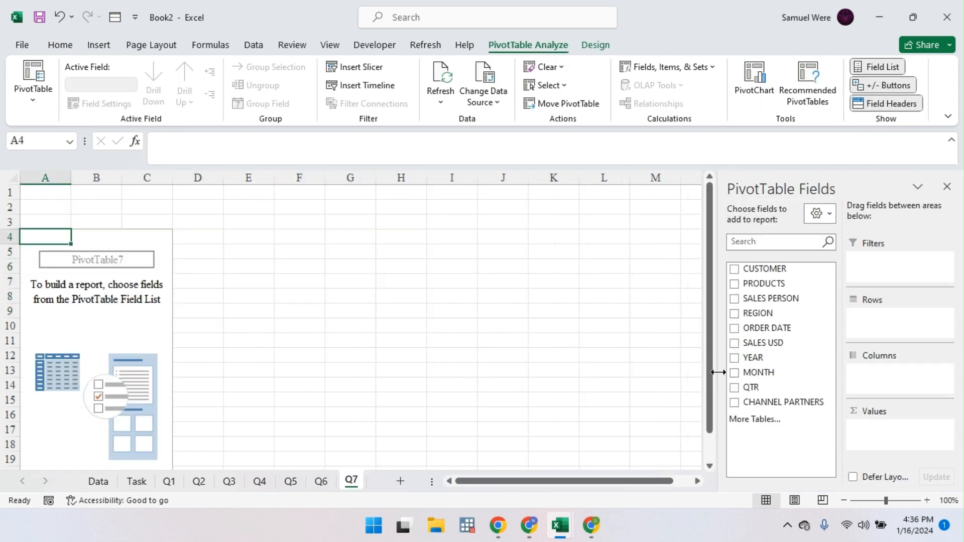
left_click(736, 270)
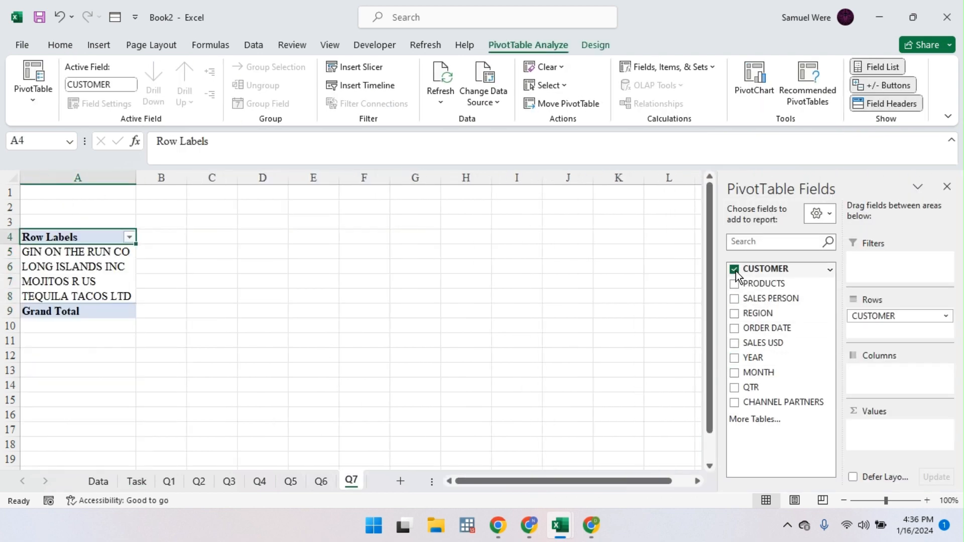
left_click(734, 343)
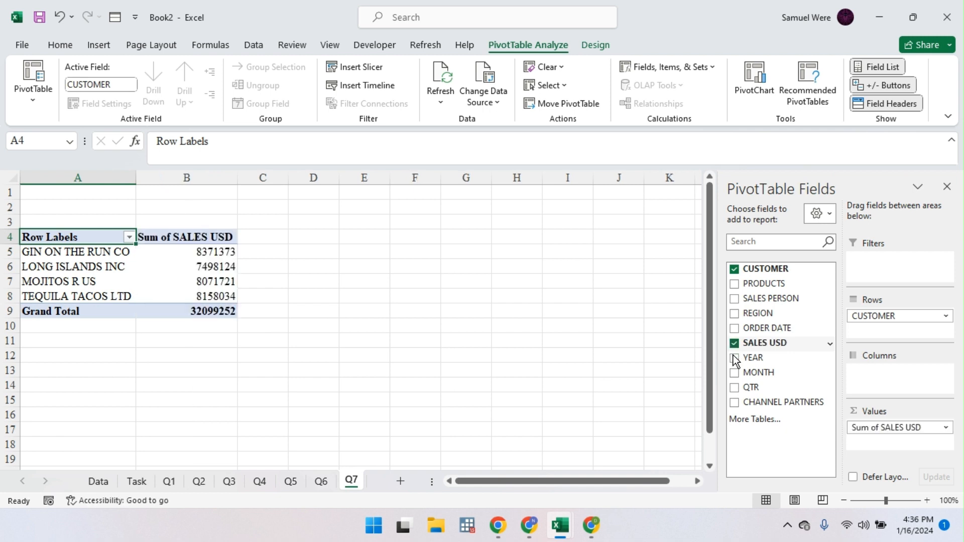
left_click_drag(734, 358, 882, 380)
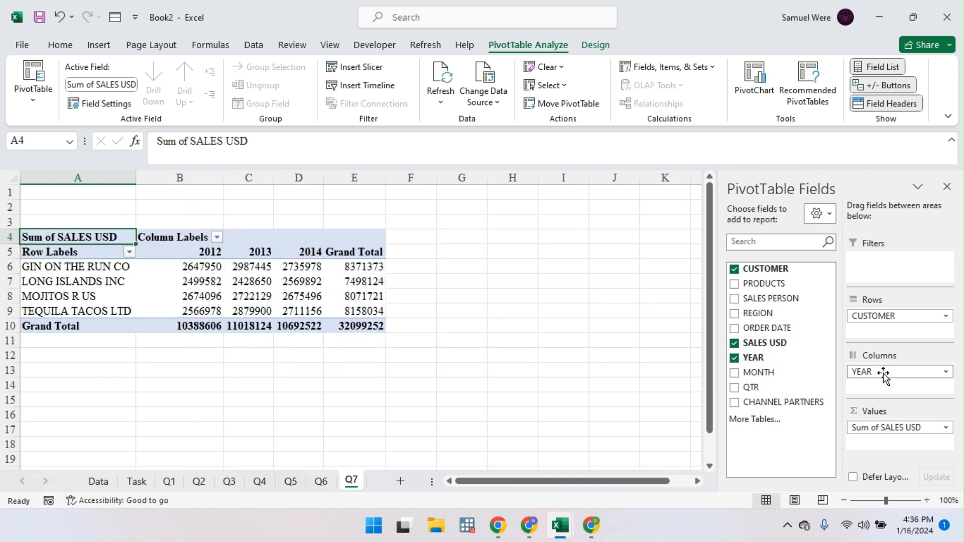
mouse_move(873, 316)
left_mouse_down()
mouse_move(872, 359)
mouse_move(884, 385)
mouse_move(906, 340)
mouse_move(890, 321)
left_mouse_up()
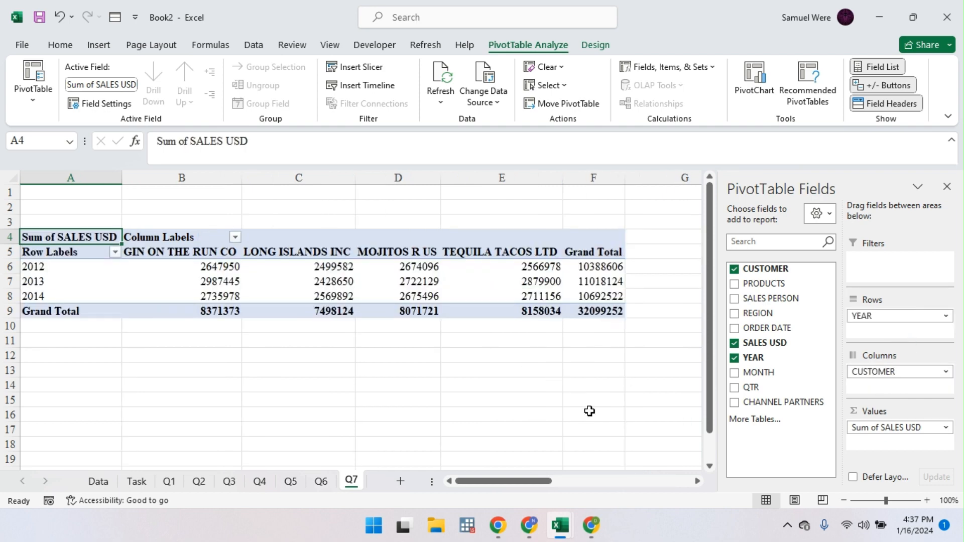
mouse_move(884, 371)
left_mouse_down()
mouse_move(884, 316)
mouse_move(902, 376)
left_mouse_up()
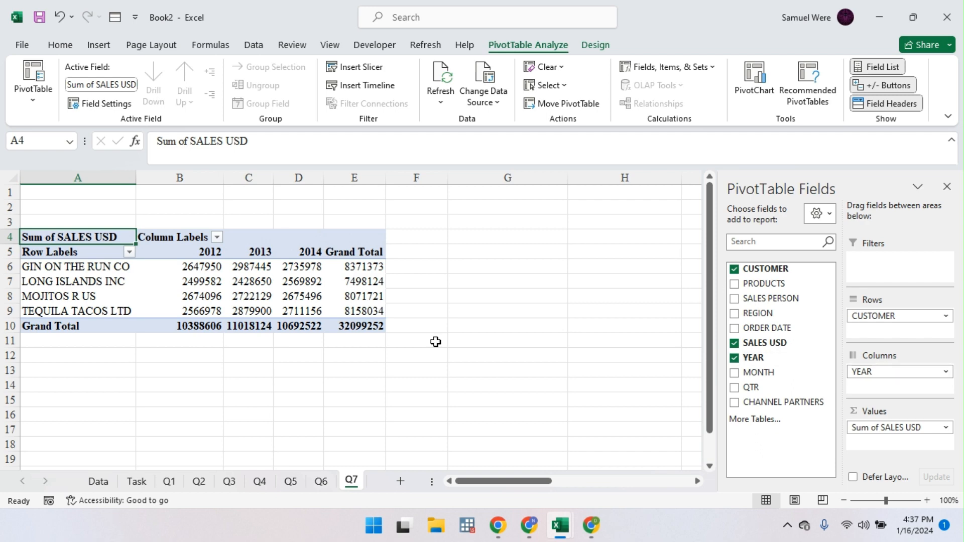
- Switch to the Administrative_Assistant_Dynamic_Tables_Technical_Test workbook and convert the Companies table on sheet Ex1 to a normal range
left_click(132, 481)
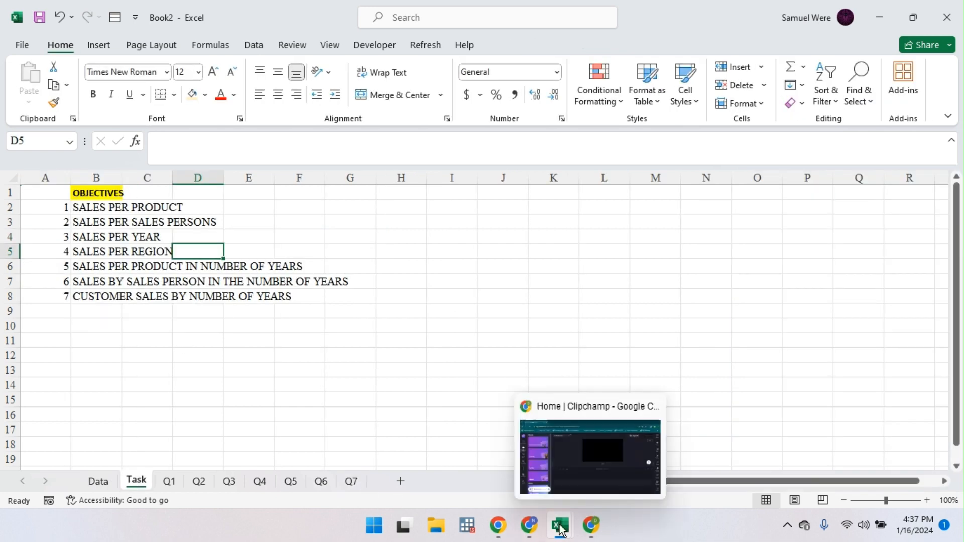
mouse_move(561, 530)
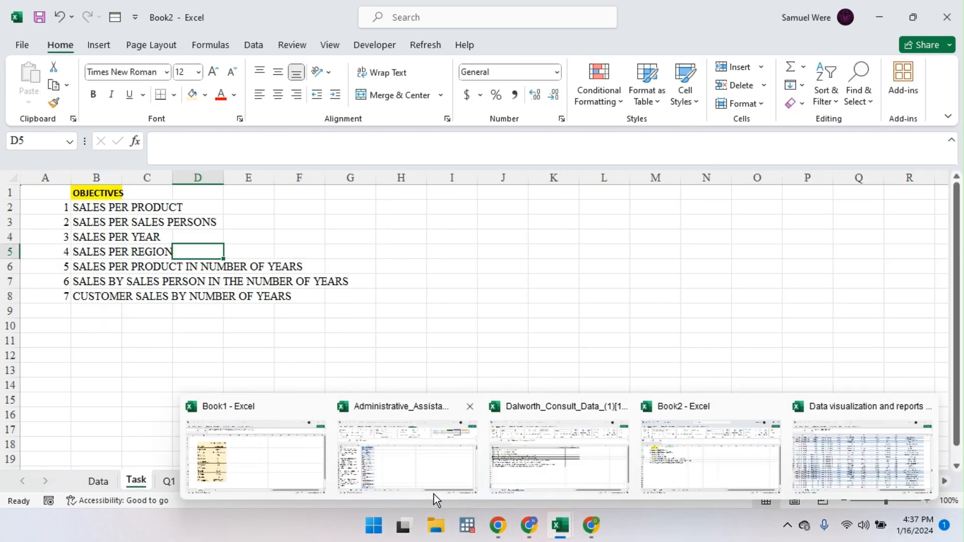
left_click(399, 462)
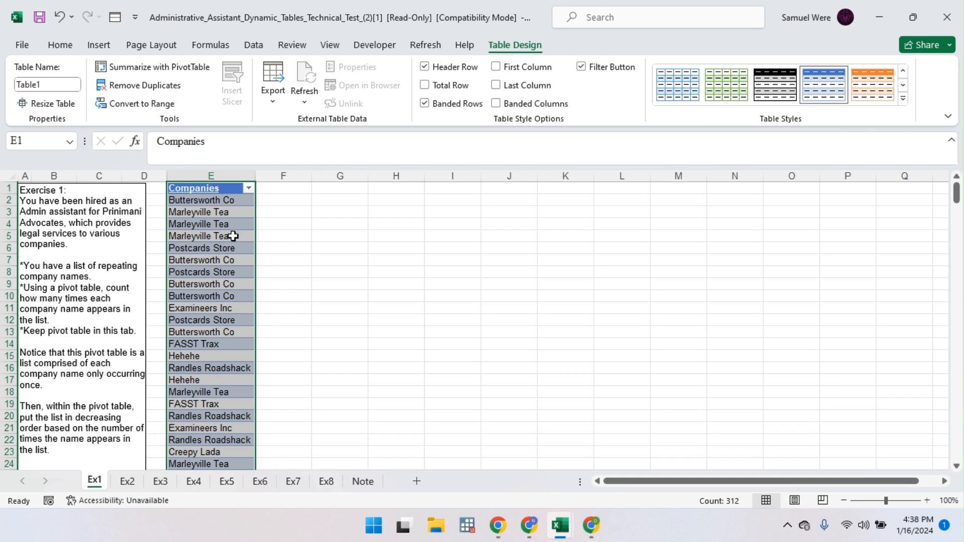
left_click(249, 189)
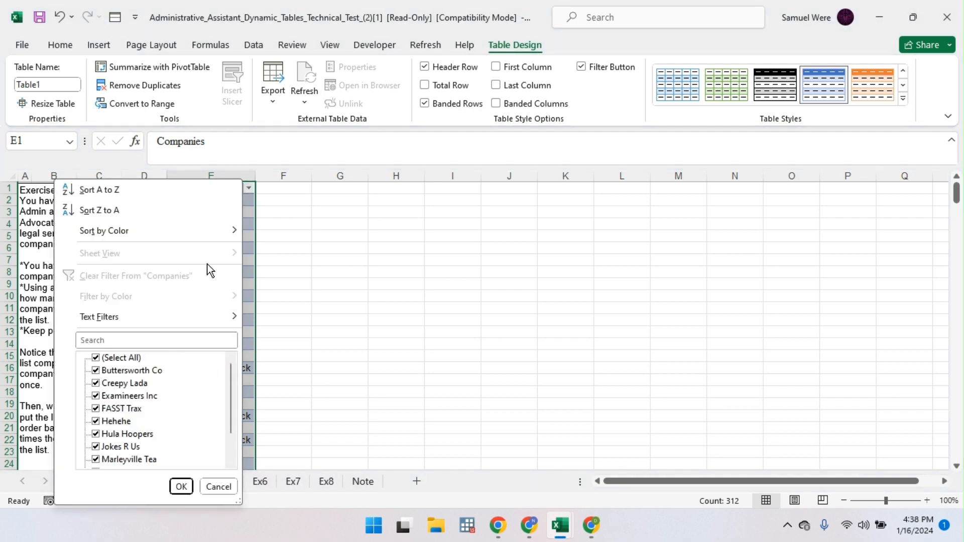
left_click(153, 105)
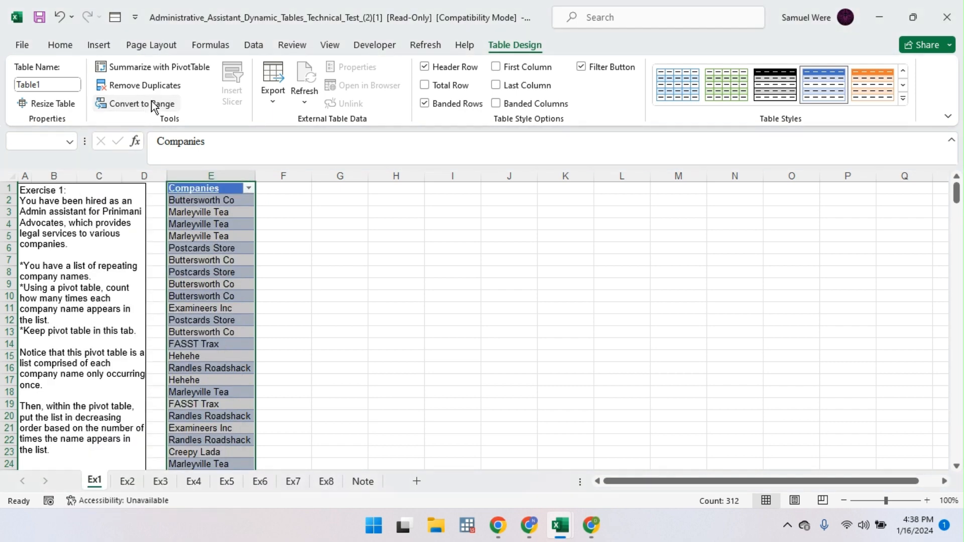
left_click(458, 299)
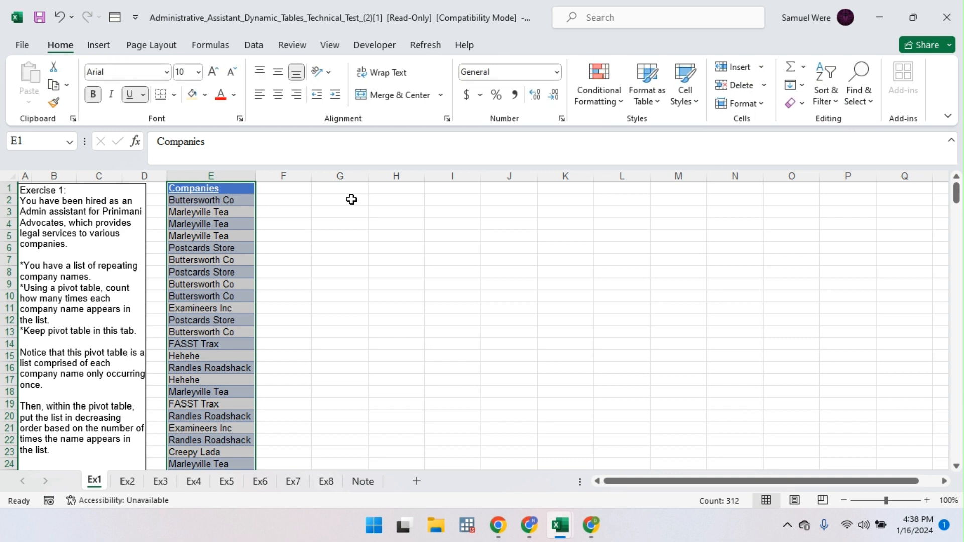
- List the distinct company names from cell G2 with the formula =UNIQUE(E2:E312)
left_click(323, 199)
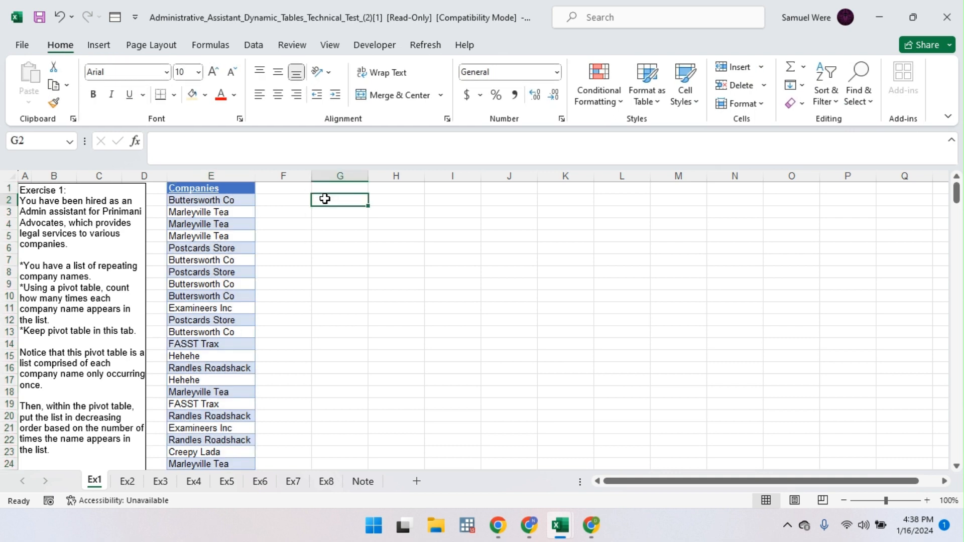
type("=")
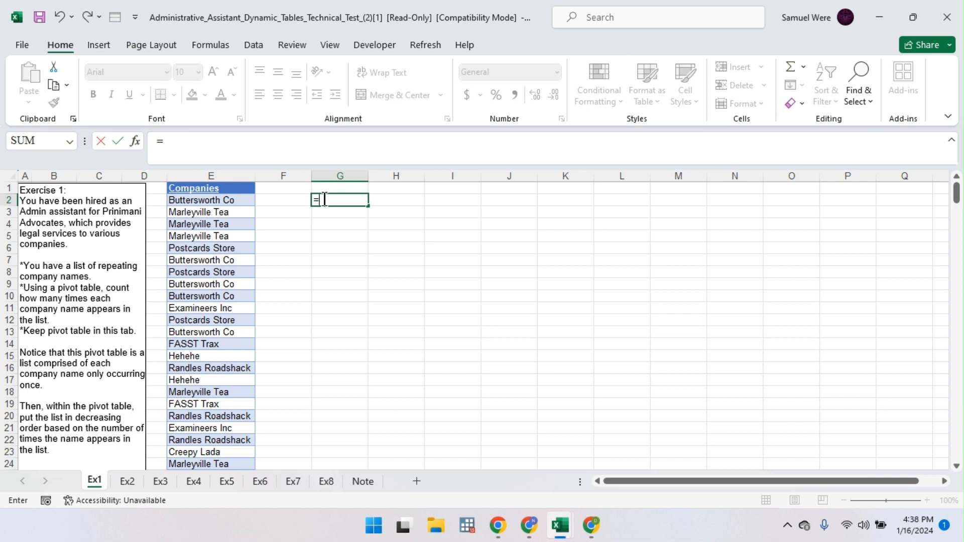
type("UN")
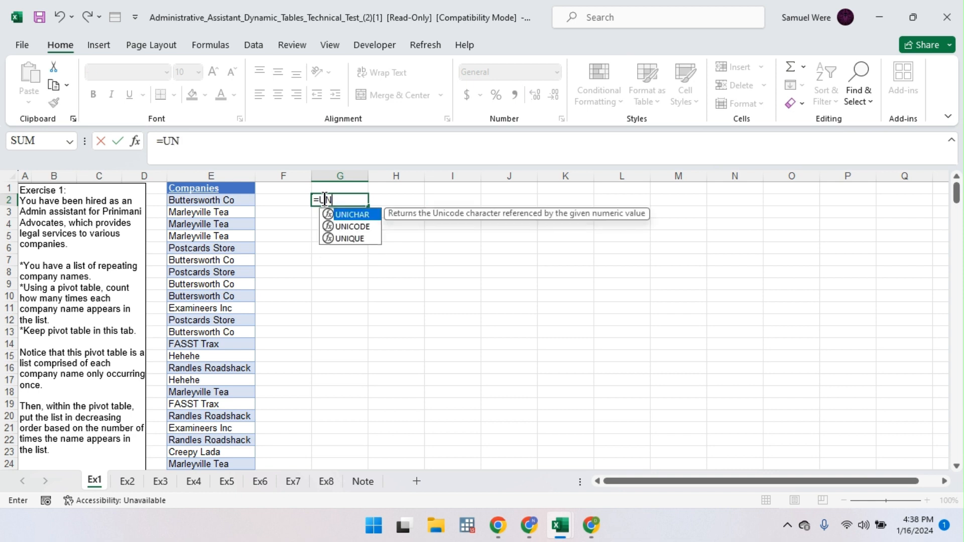
key("Down")
key("Down")
key("Tab")
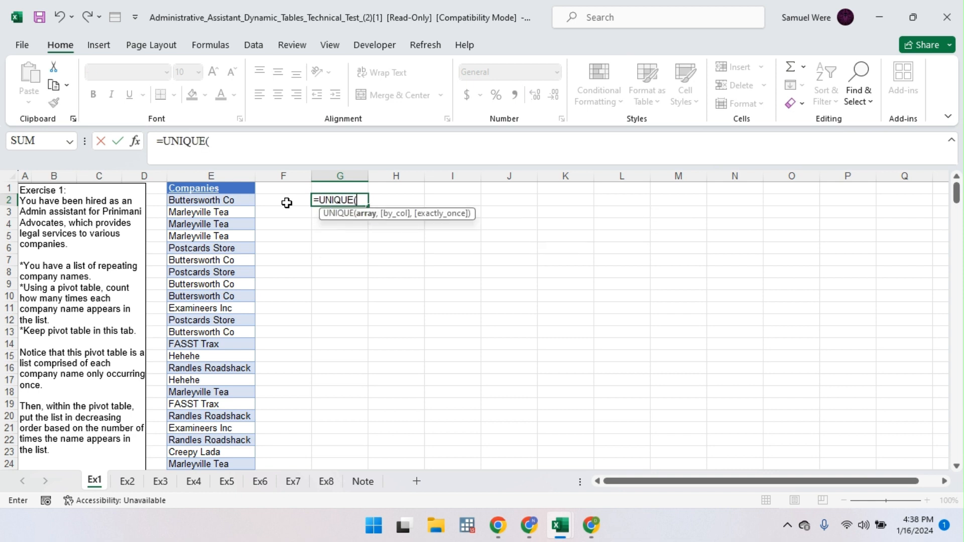
left_click(235, 201)
key("ctrl+shift+Down")
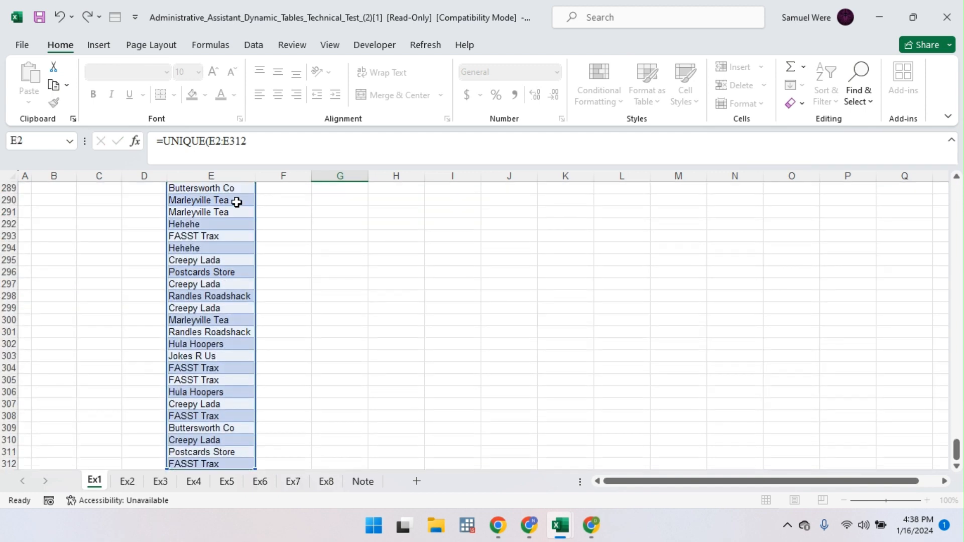
key("Return")
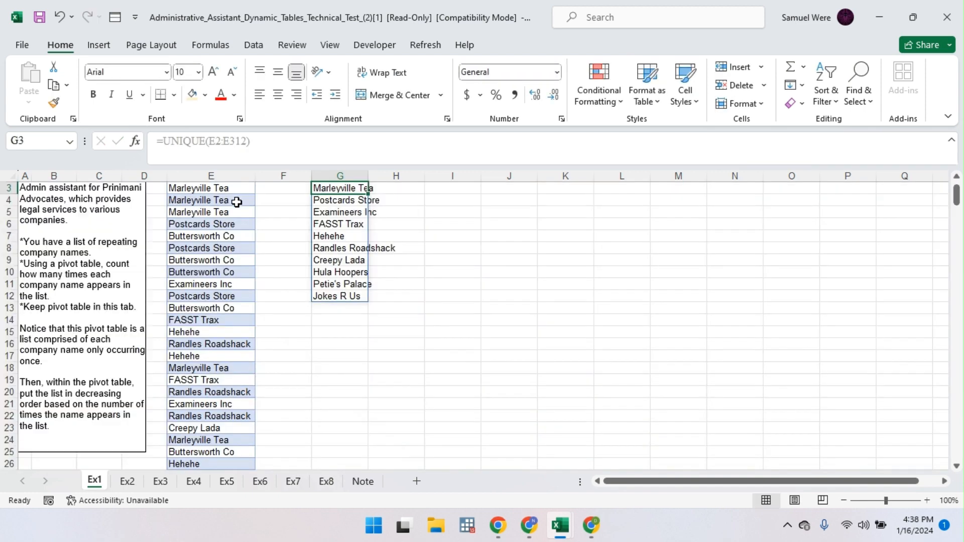
- Enter =COUNTIF($E$2:$E$312,G2) in cell H3 to count the first company's occurrences in the Companies list
left_click(396, 190)
type("=COUN")
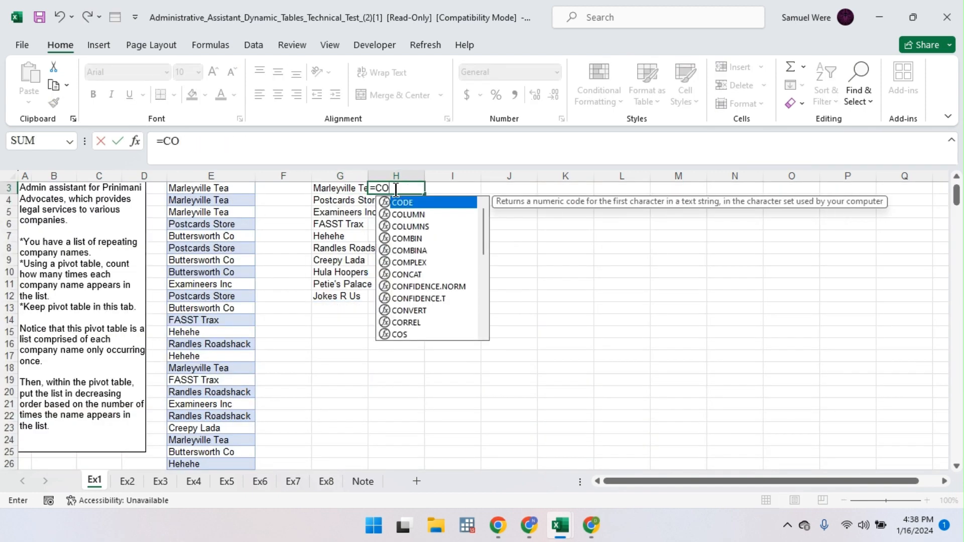
key("Down")
key("Down")
key("Down")
key("Tab")
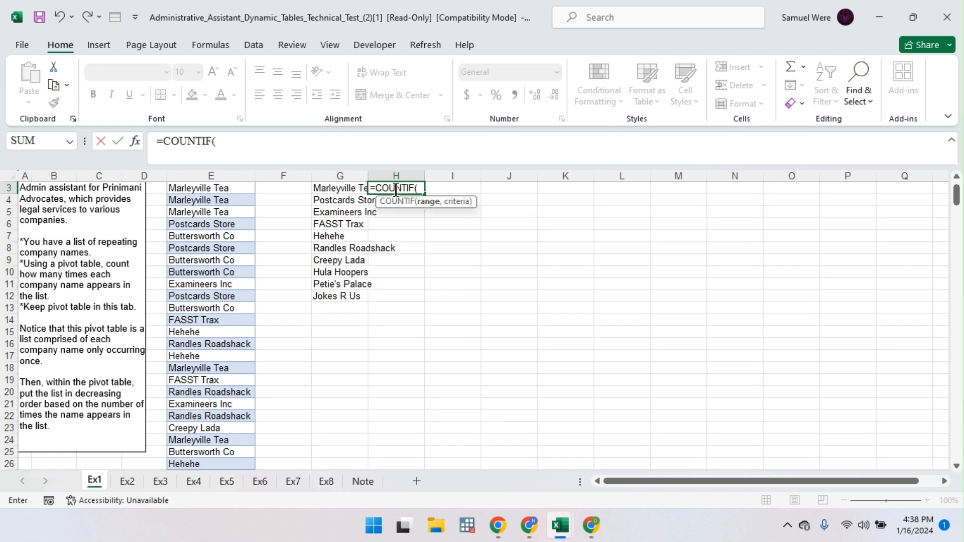
left_click(229, 194)
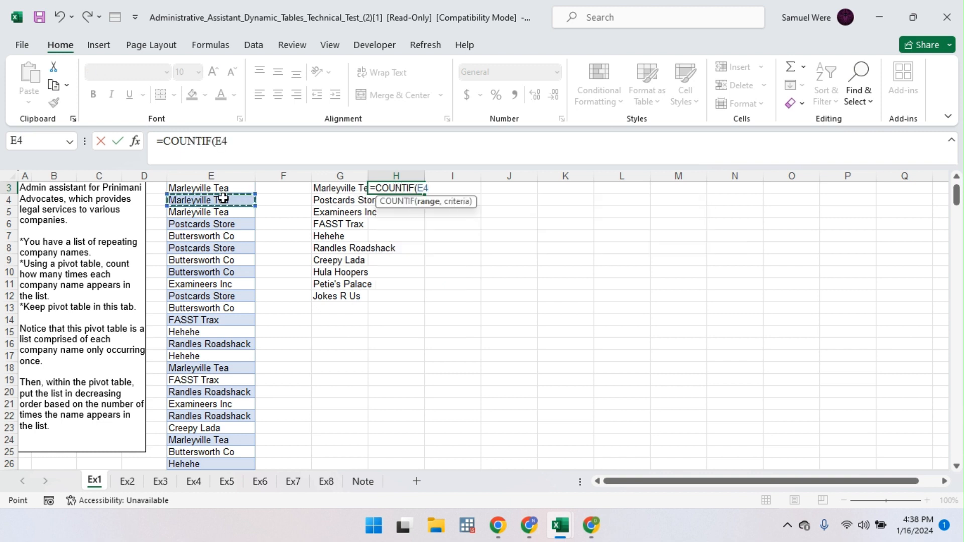
scroll(224, 197, "up", 1)
left_click(219, 198)
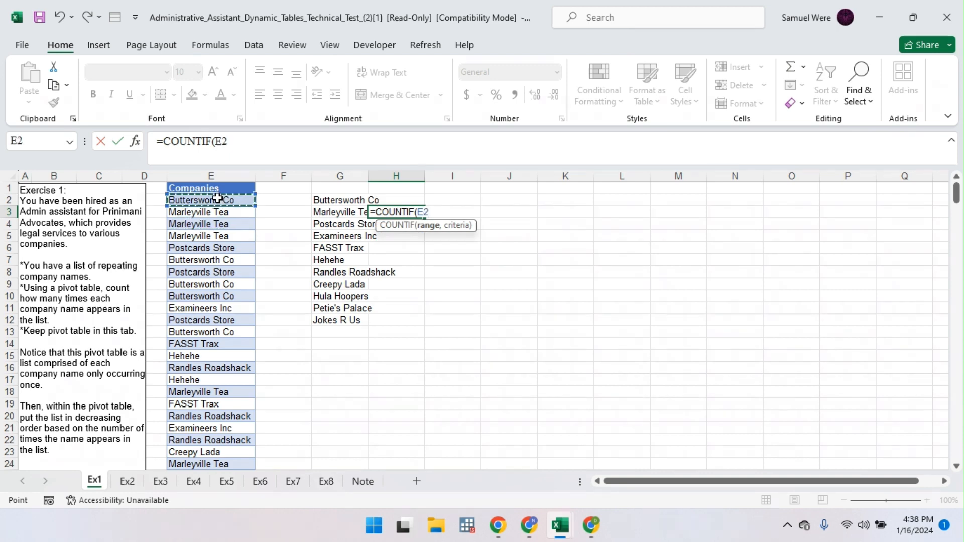
key("ctrl+shift+Down")
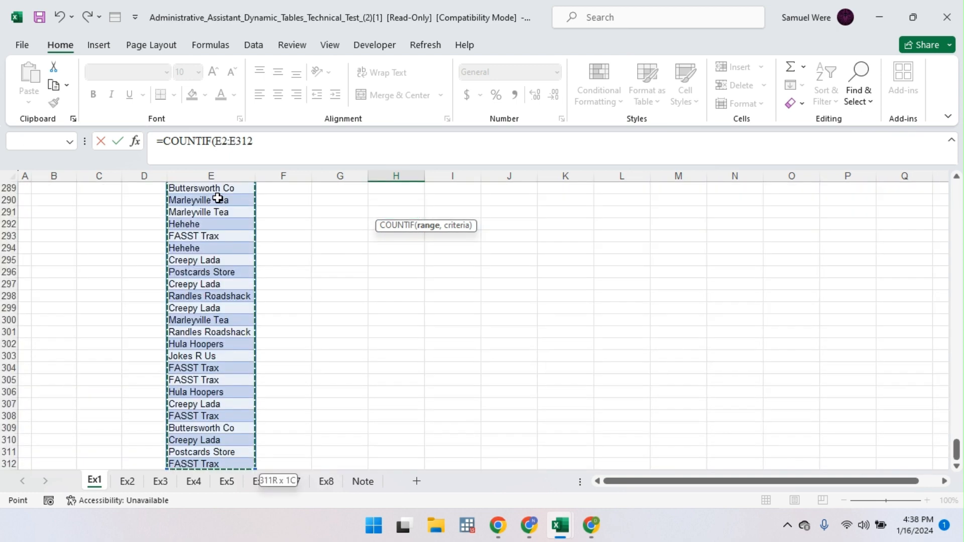
key("F4")
type(",")
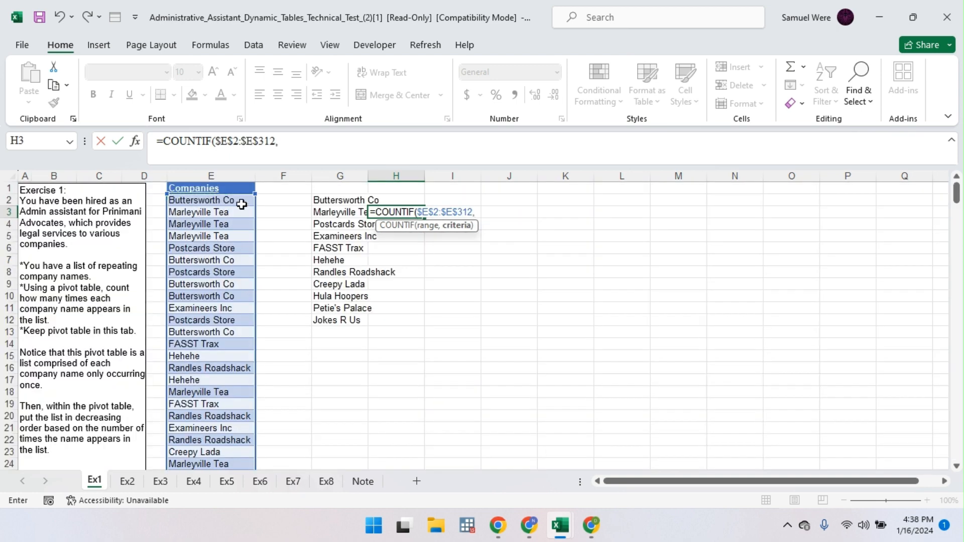
left_click(339, 191)
left_click(340, 200)
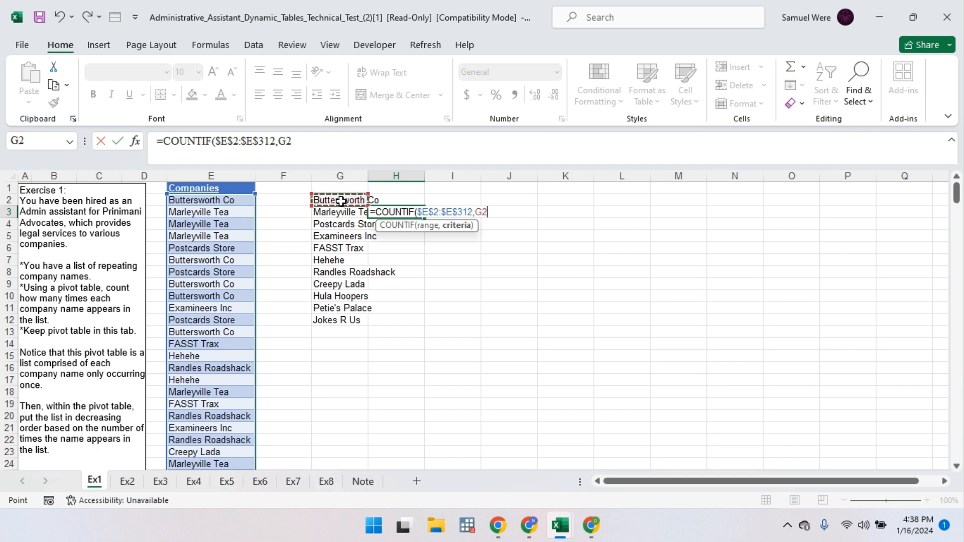
key("Return")
- Move the COUNTIF formula from H3 up to H2 and fill it down through H12 beside the unique companies
left_click(402, 211)
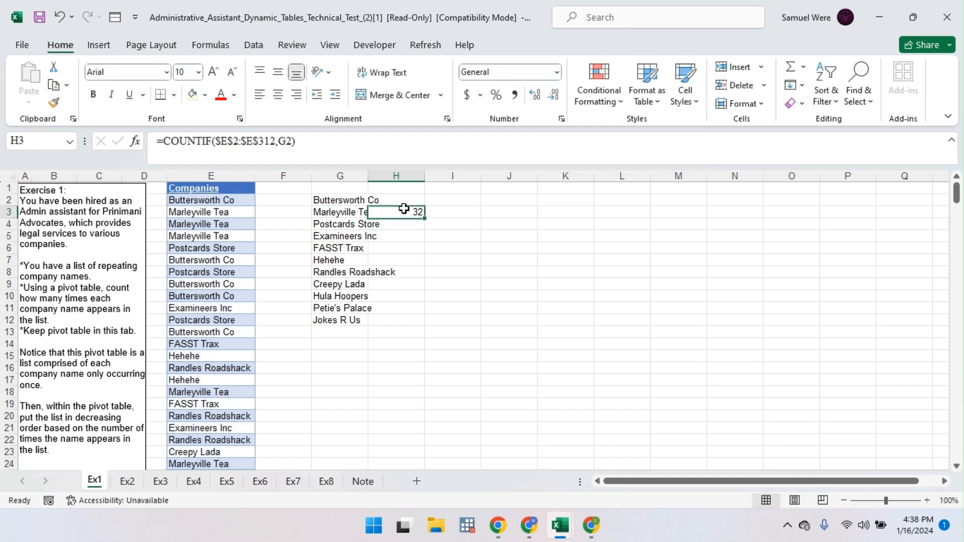
left_click_drag(403, 208, 407, 201)
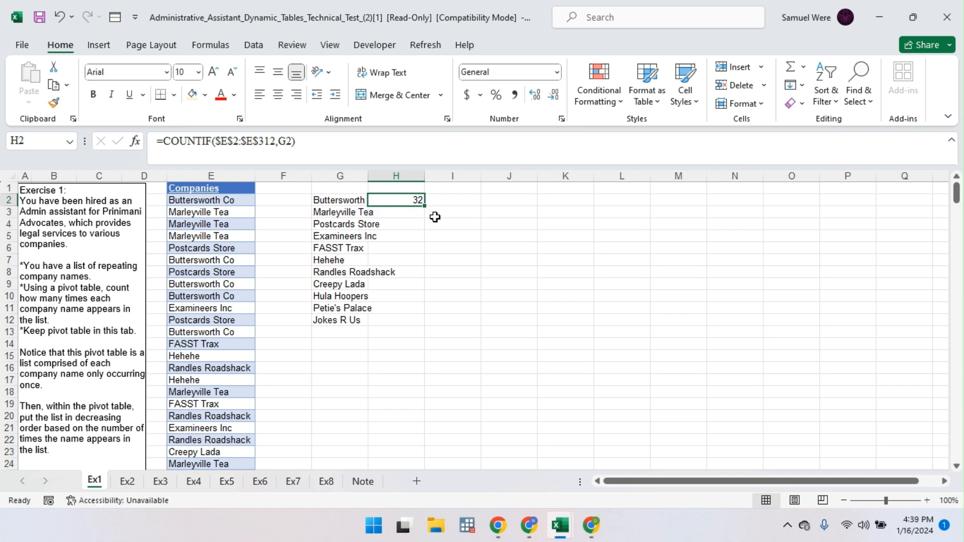
double_click(425, 207)
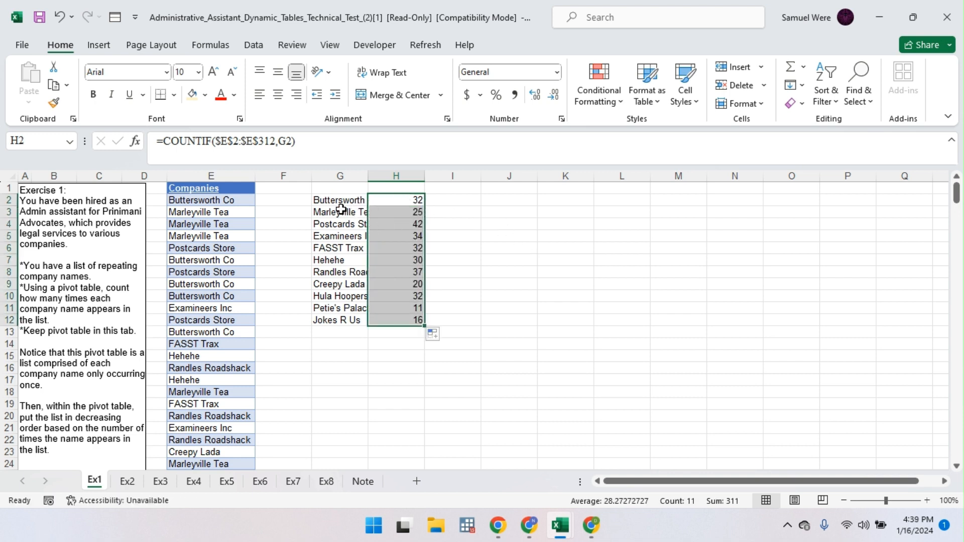
- Fit column G to its company names and replace the formulas in G2:H12 with their values
double_click(368, 175)
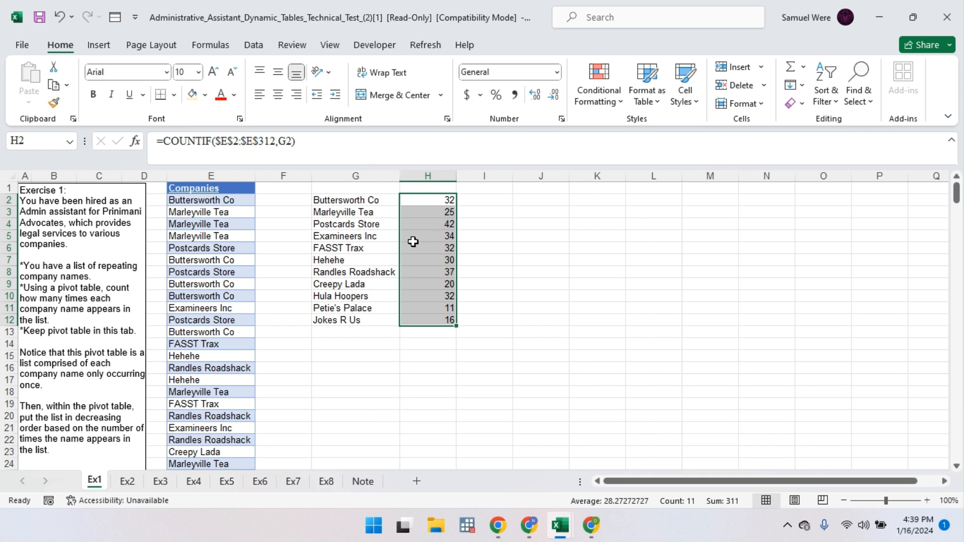
left_click_drag(353, 199, 444, 321)
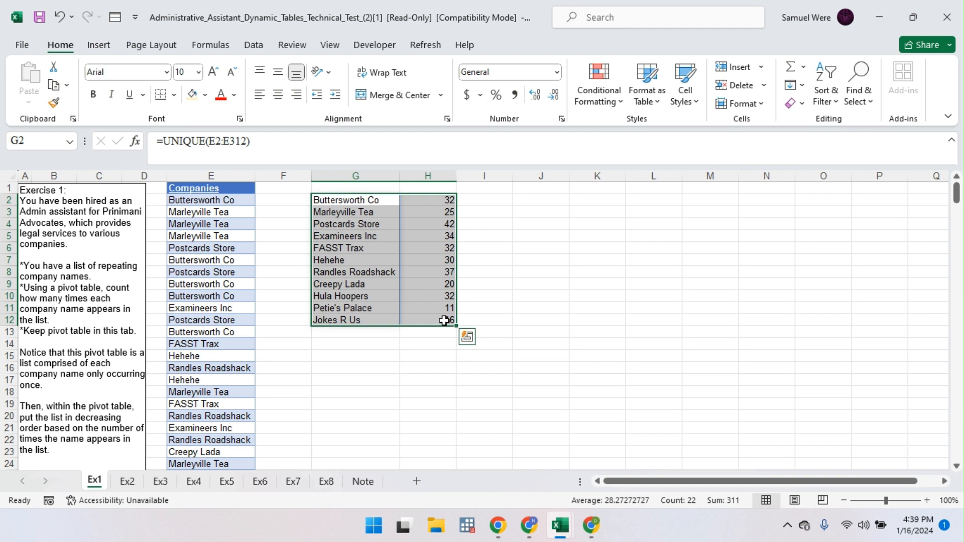
key("ctrl+c")
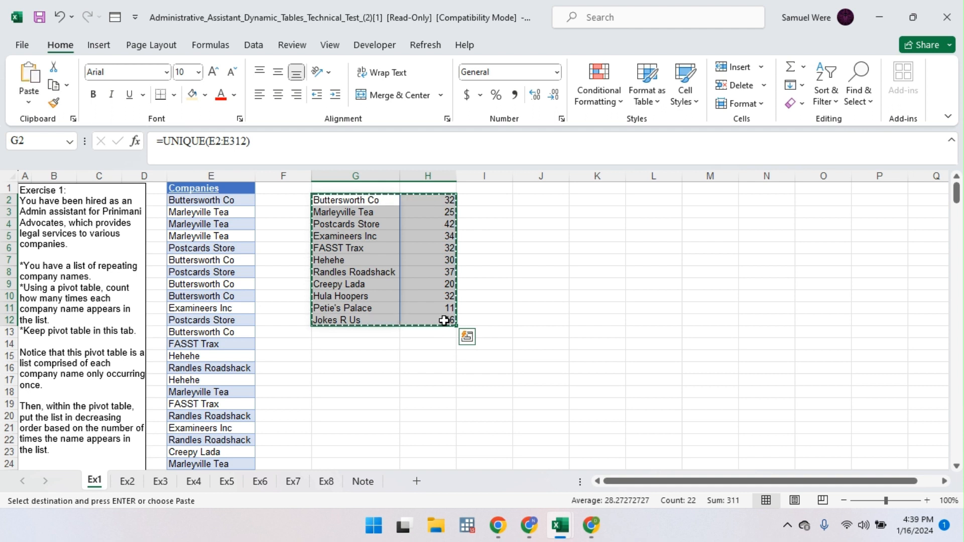
key("alt+h")
key("v")
key("v")
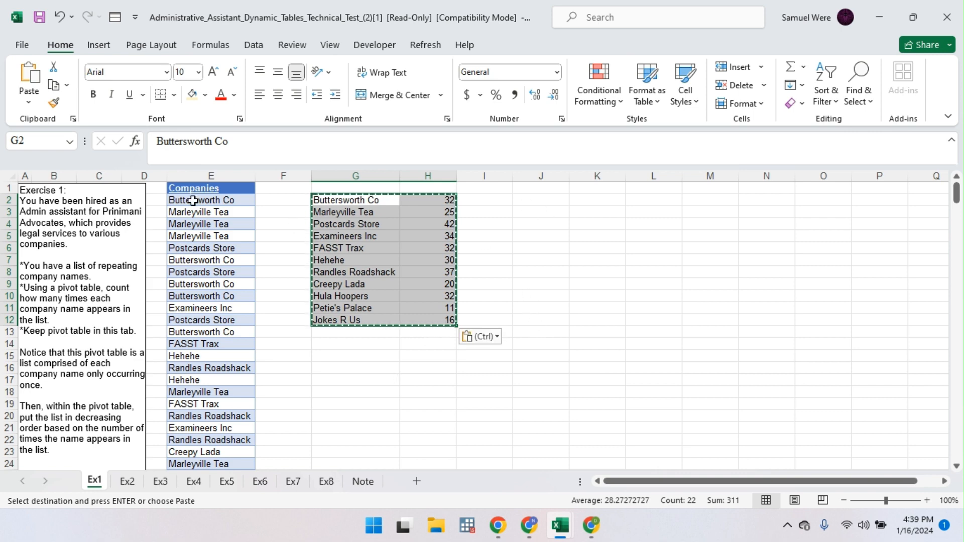
- Try to insert a PivotTable from the company list E1:E312 into the existing worksheet Ex1 at cell J2
left_click(211, 188)
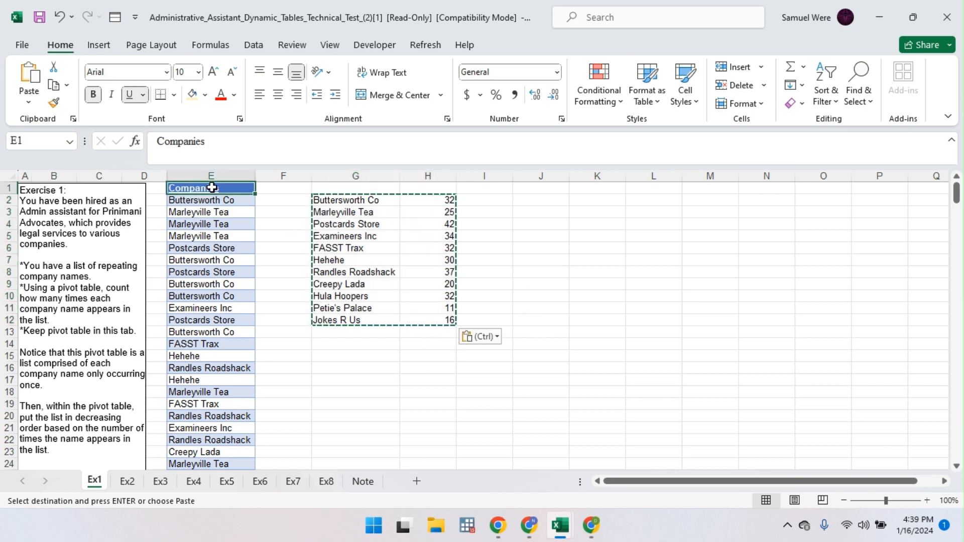
key("ctrl+shift+Down")
scroll(211, 187, "up", 20)
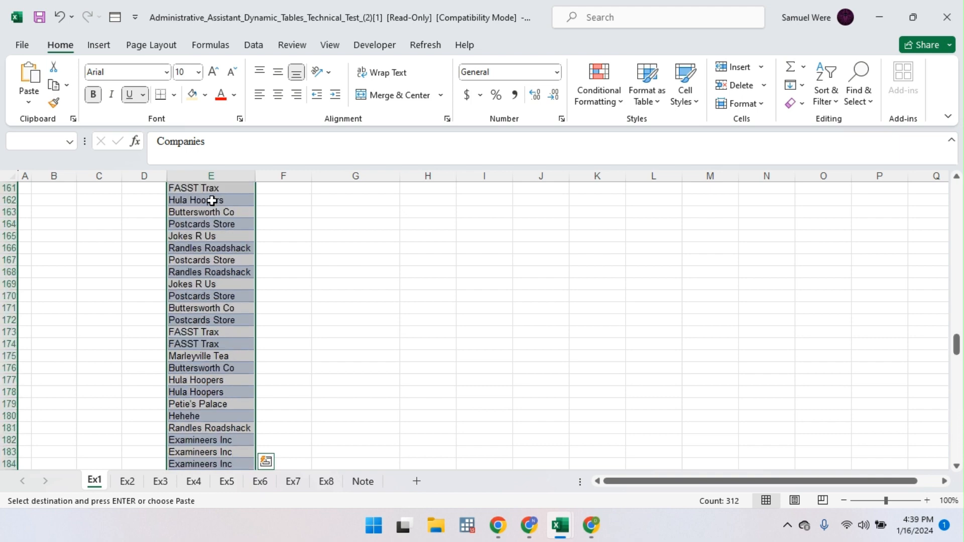
left_click(99, 45)
left_click(22, 74)
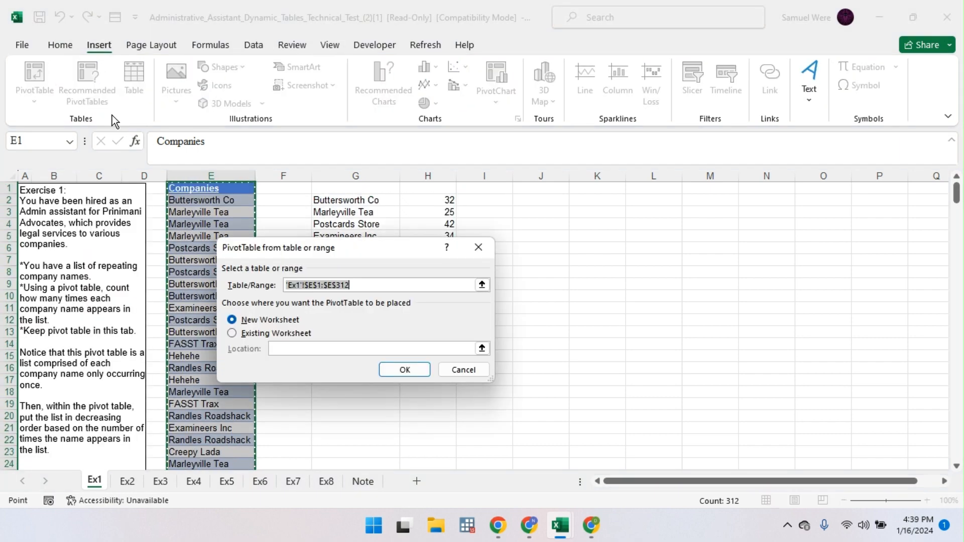
left_click(232, 333)
left_click(541, 200)
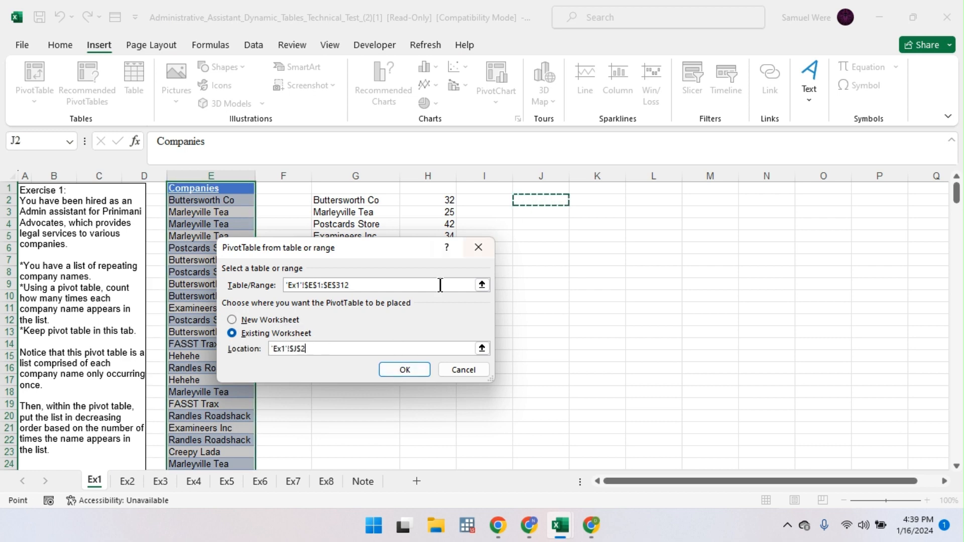
left_click(414, 370)
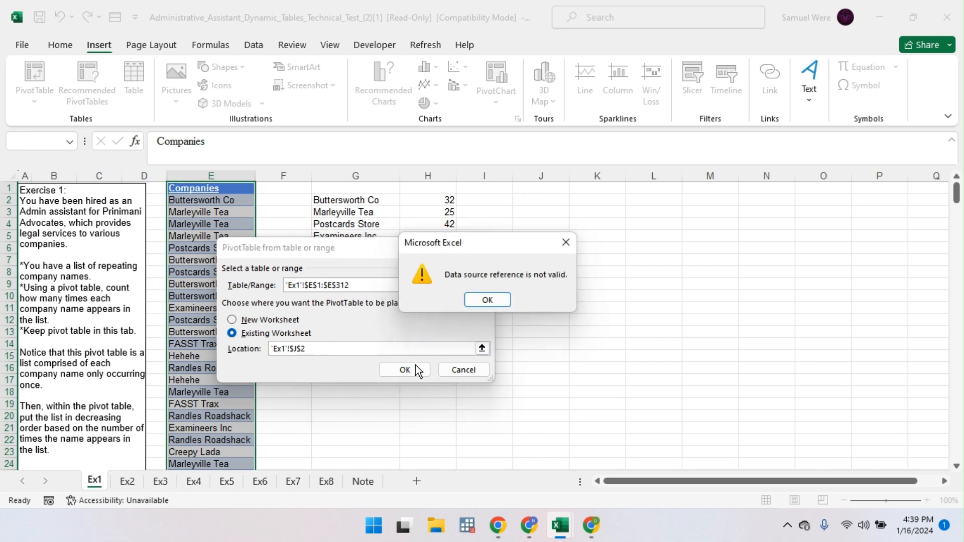
left_click(486, 298)
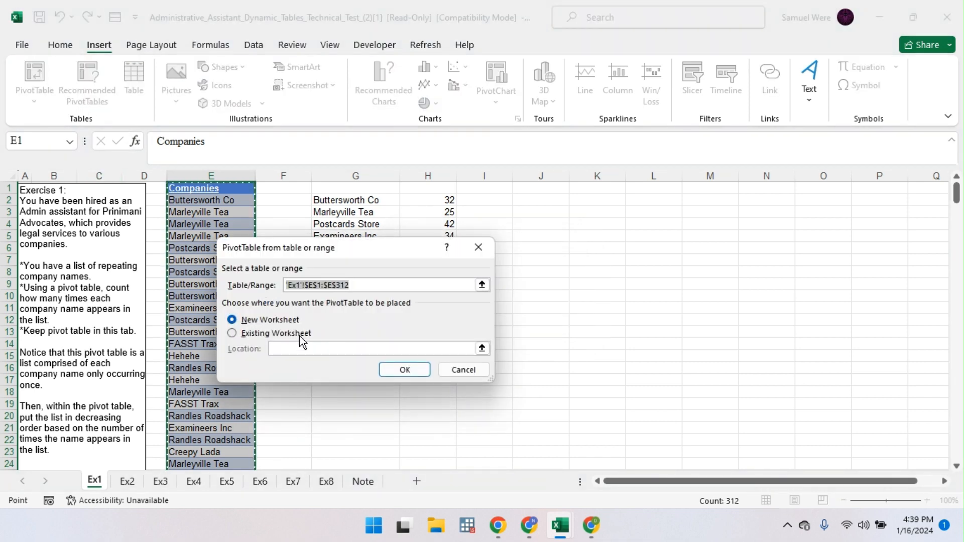
- Try again to create the PivotTable from E1:E312, placing it at cell L2 of sheet Ex1
left_click(253, 333)
left_click(304, 344)
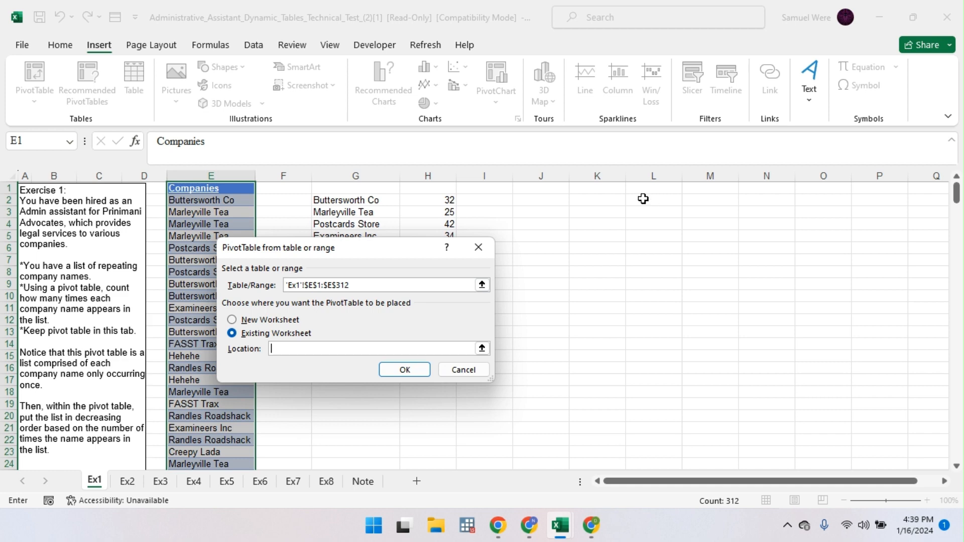
left_click(643, 199)
left_click(414, 373)
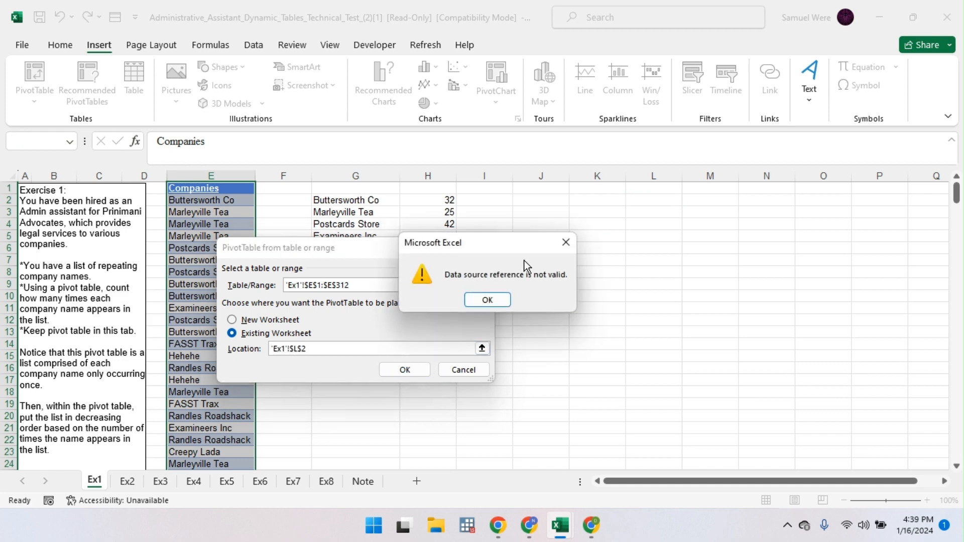
left_click(487, 300)
key("Escape")
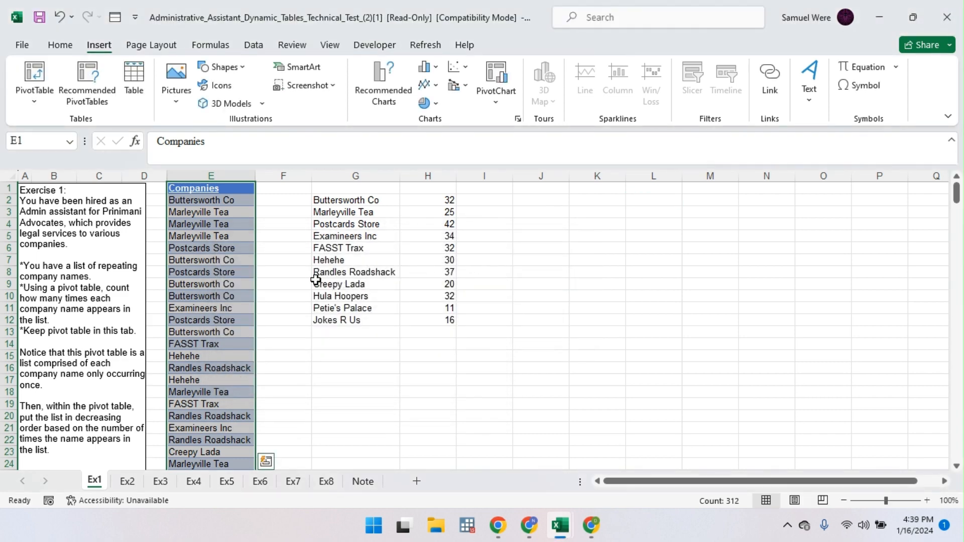
- Copy the Companies list from column E into column J and format the copy as a table
key("ctrl+c")
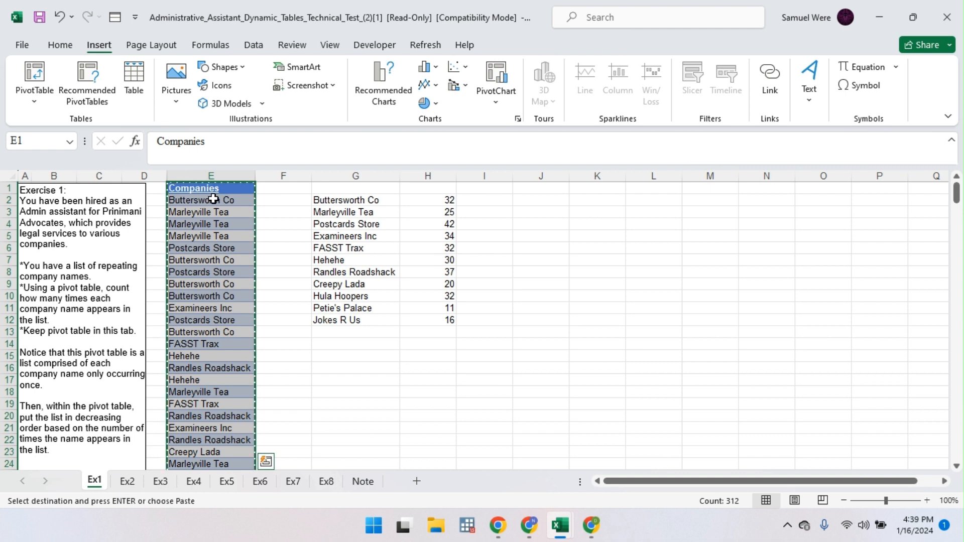
left_click(557, 176)
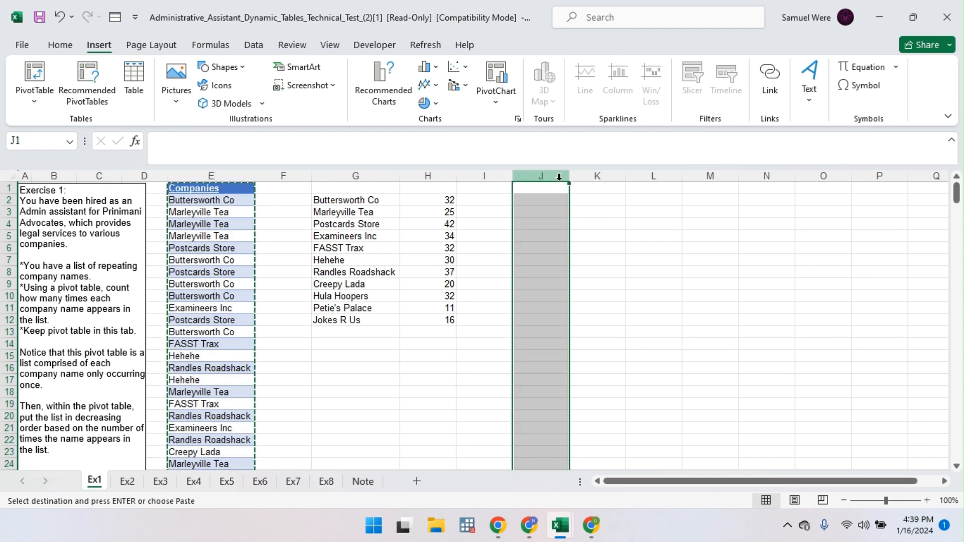
key("ctrl+v")
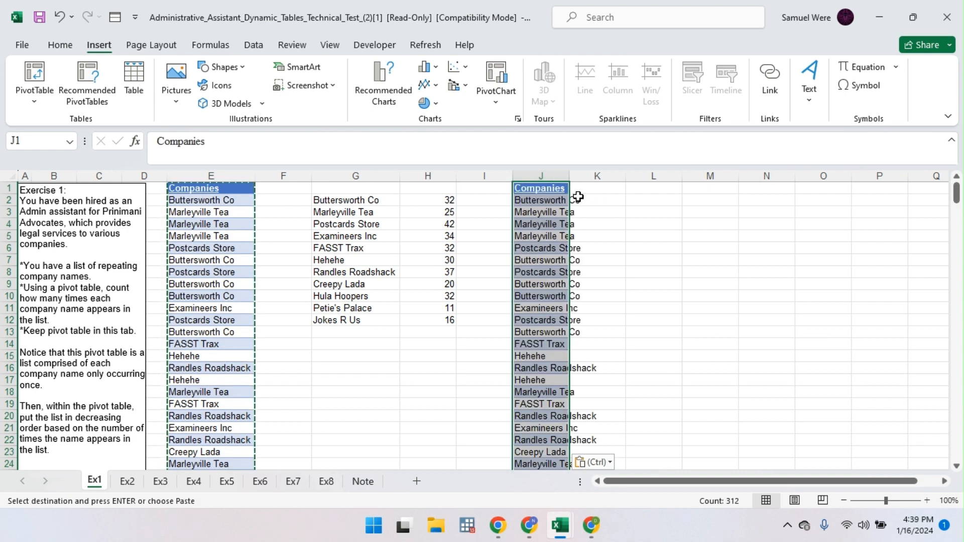
key("ctrl+t")
key("Return")
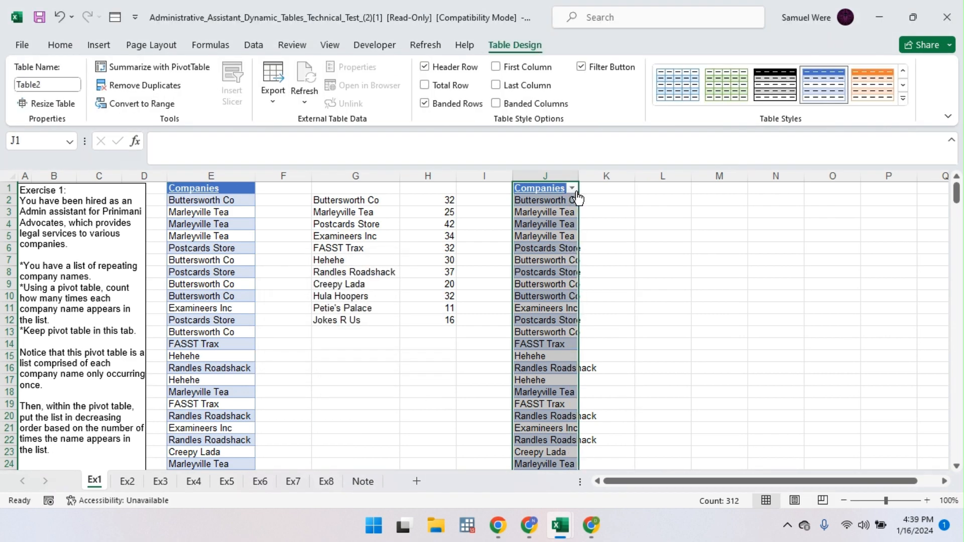
- Try to insert a PivotTable from Table2 into the existing worksheet Ex1 at cell L3
left_click(68, 49)
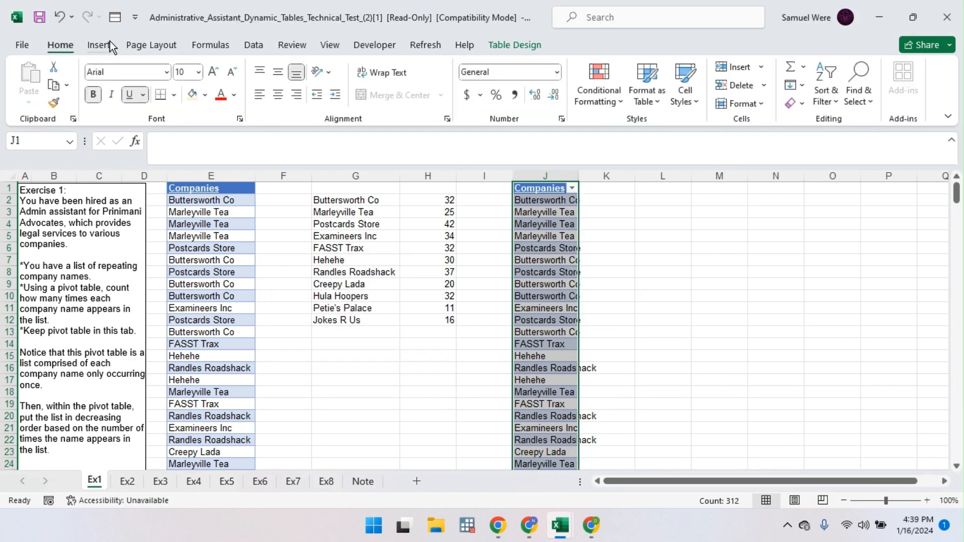
left_click(99, 45)
left_click(34, 75)
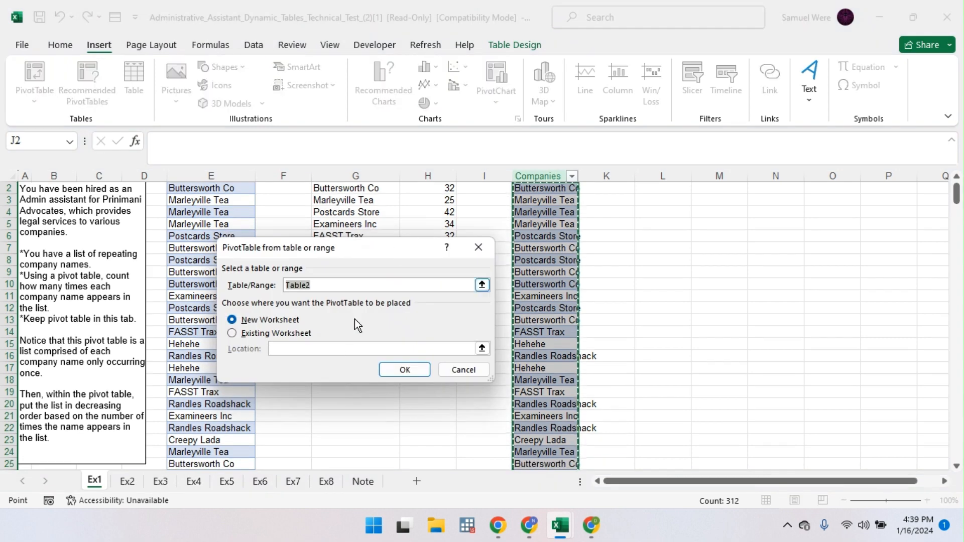
left_click(253, 335)
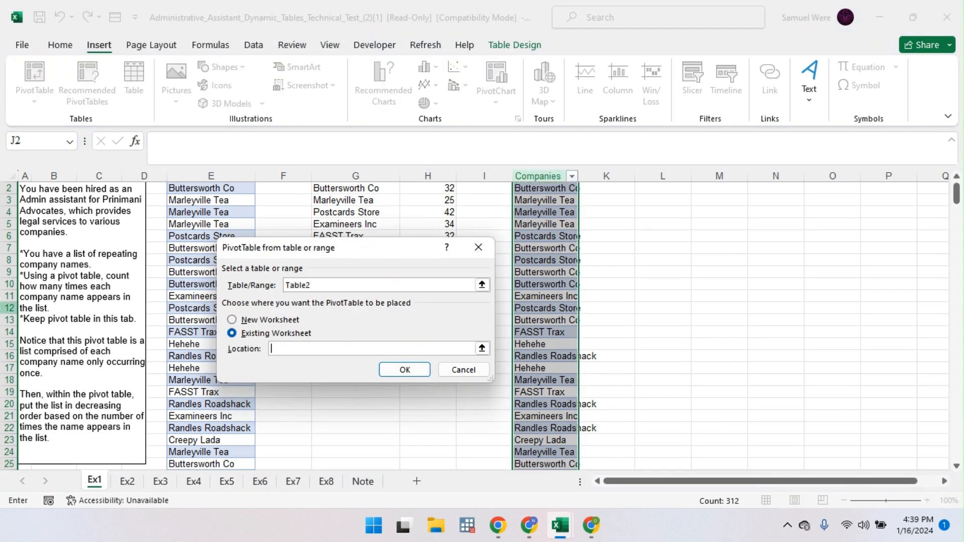
left_click(668, 197)
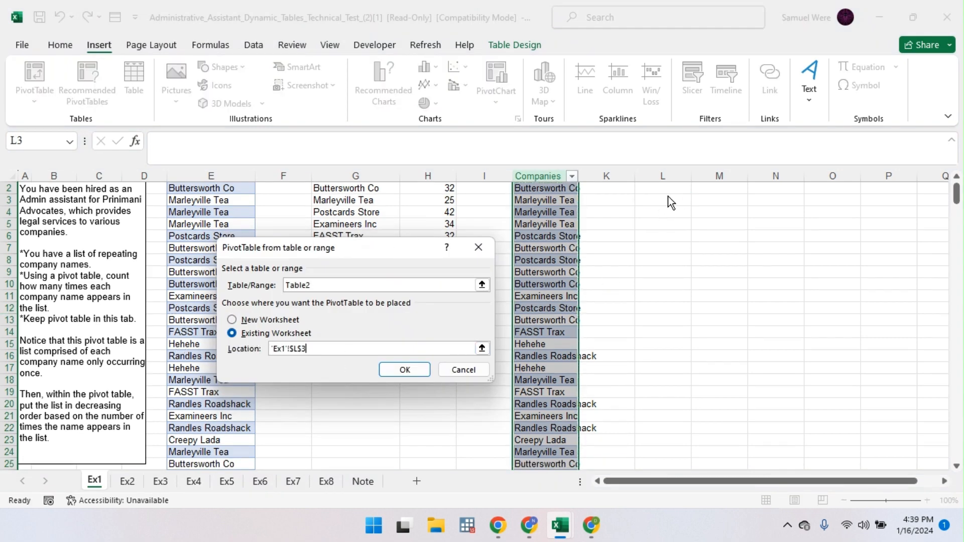
key("Return")
key("Return")
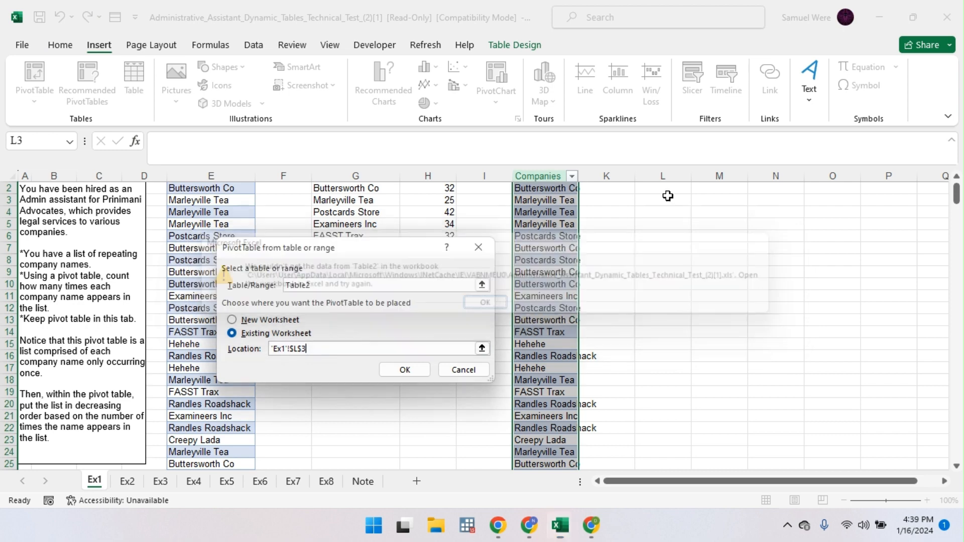
key("Escape")
scroll(477, 255, "up", 1)
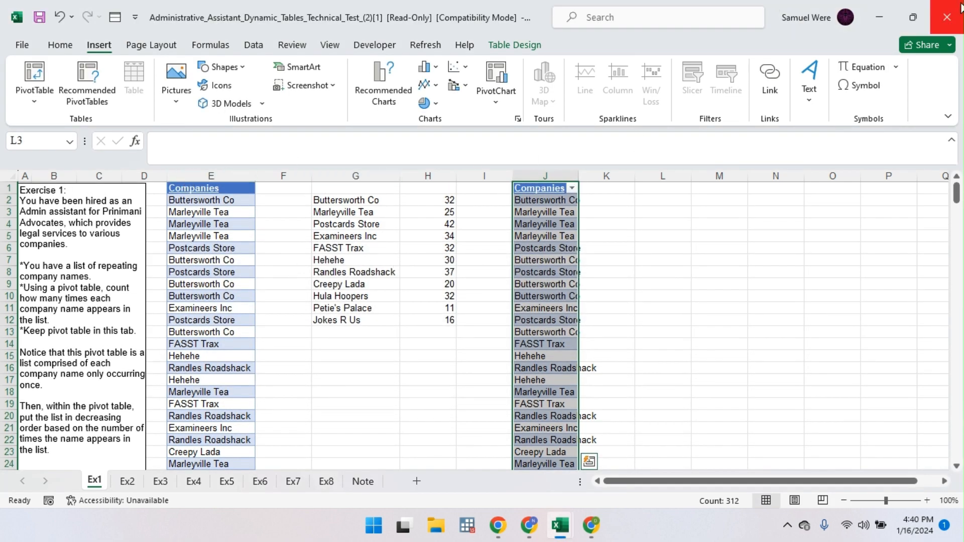
- Close the administrative assistant test workbook, return to Book2, and open the Windows Start menu
left_click(947, 17)
left_click(554, 295)
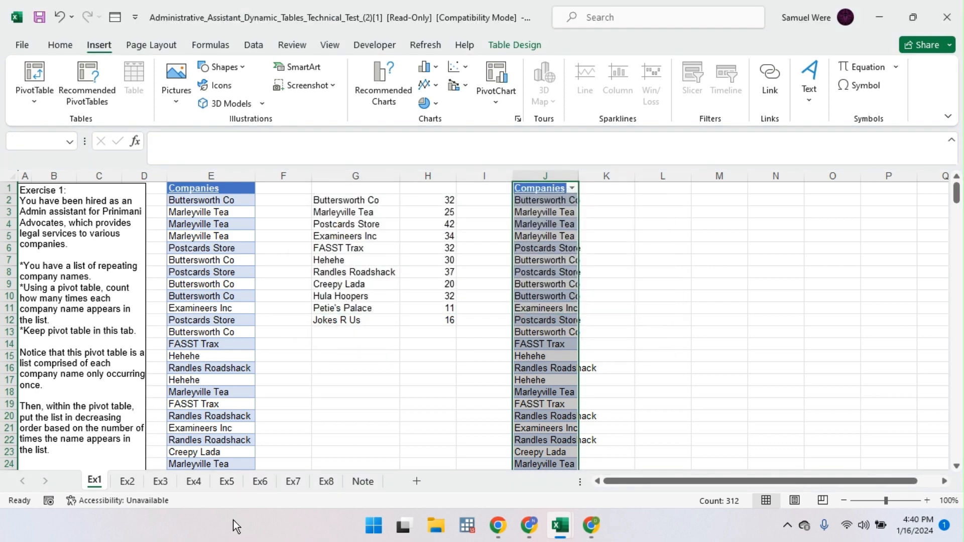
key("super")
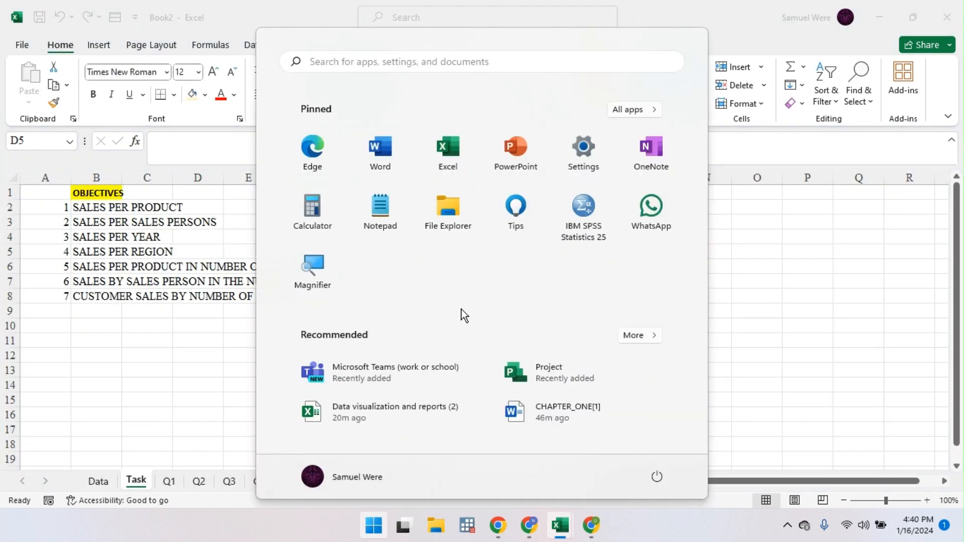
- Find the Administrative Assistant Dynamic Tables Technical Test (2) workbook through the Windows search and open it again
type("ADN")
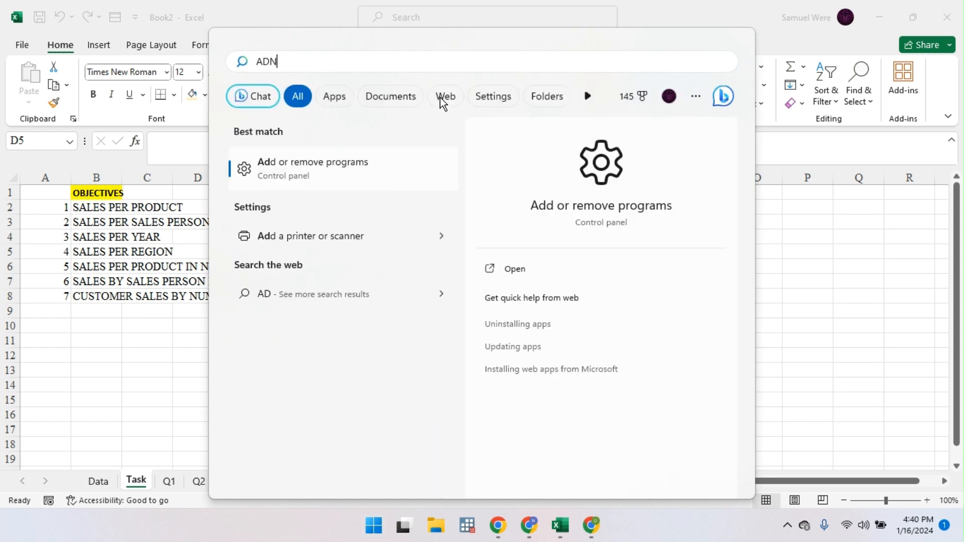
key("BackSpace")
type("M")
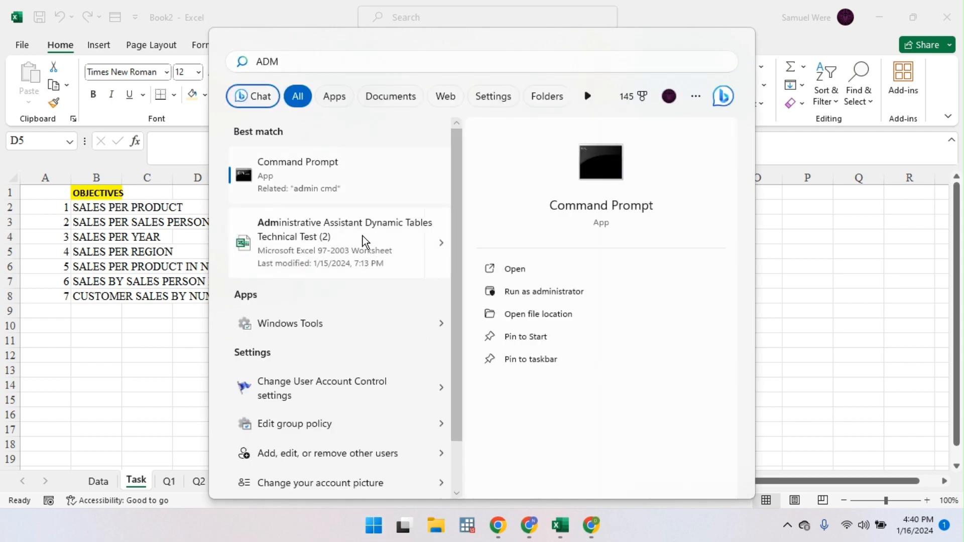
key("Escape")
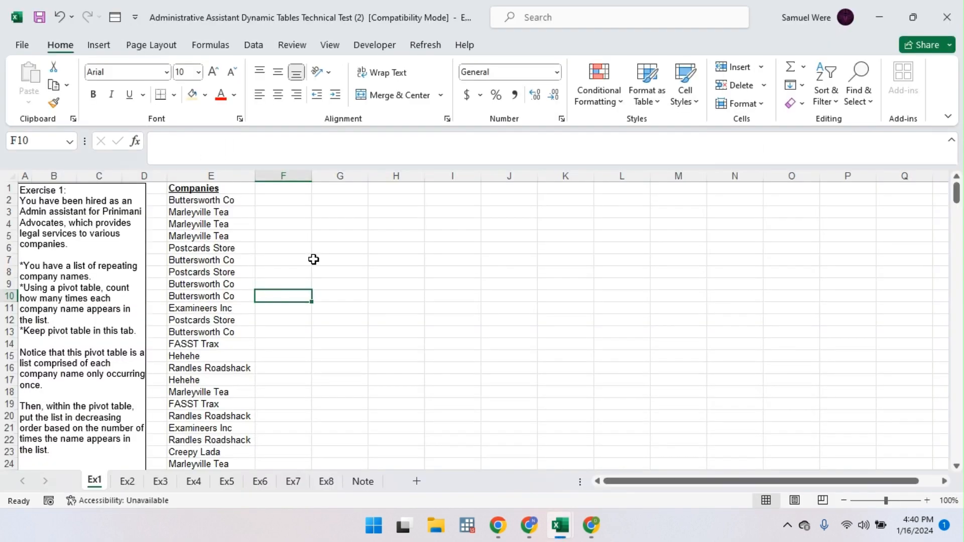
- Format the Companies list in E1:E312 of sheet Ex1 as a table with a header row
left_click(211, 188)
key("ctrl+shift+Down")
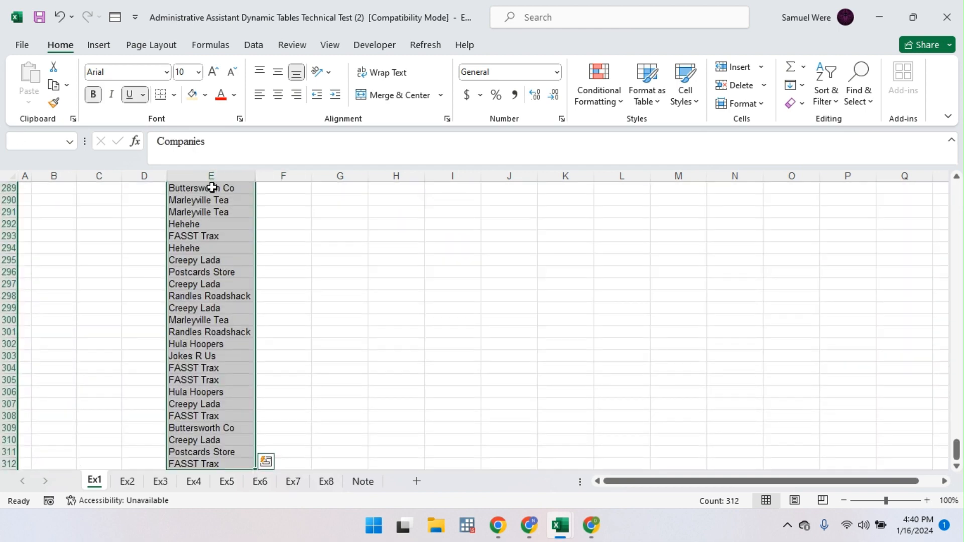
scroll(211, 187, "up", 20)
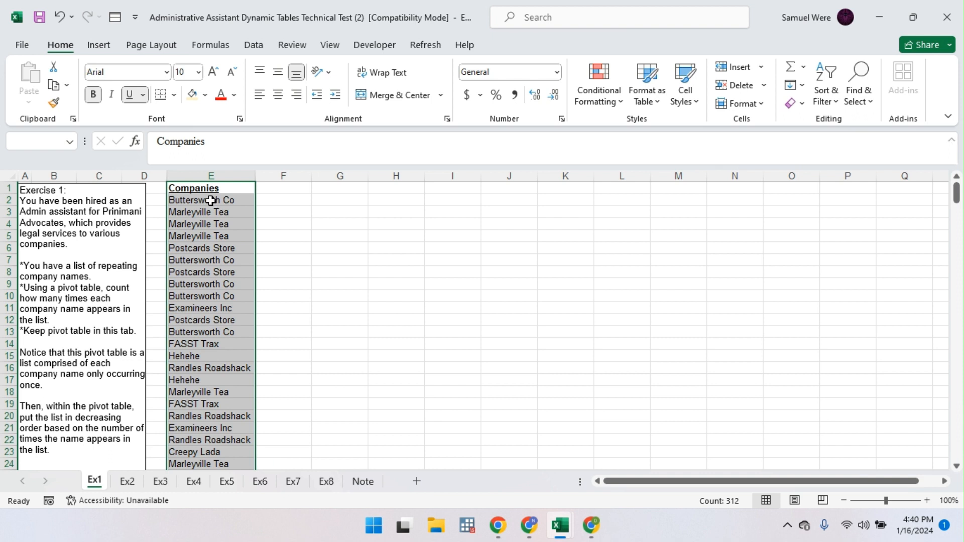
key("ctrl+t")
key("Return")
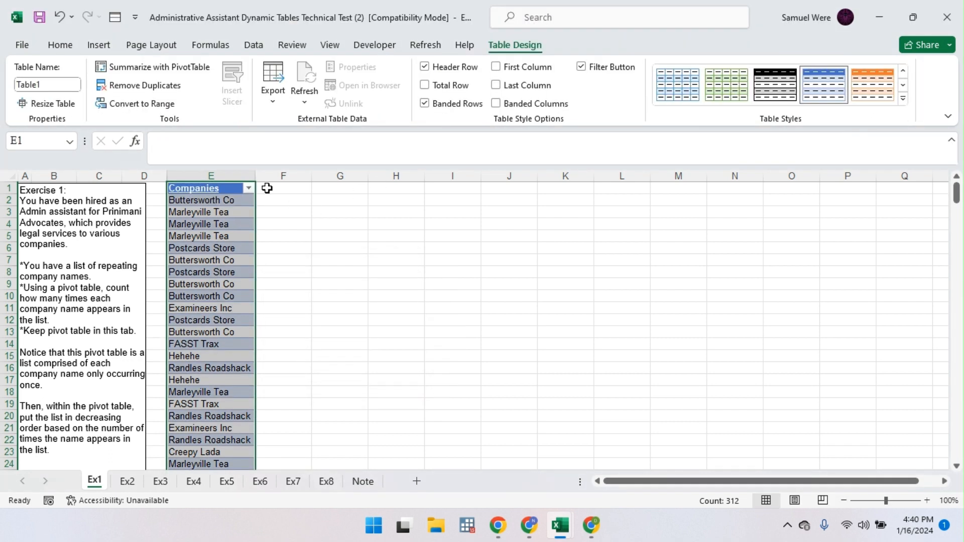
- Insert a PivotTable from Table1 at cell G2 of Ex1, with Companies as rows and the count of Companies as values
left_click(99, 45)
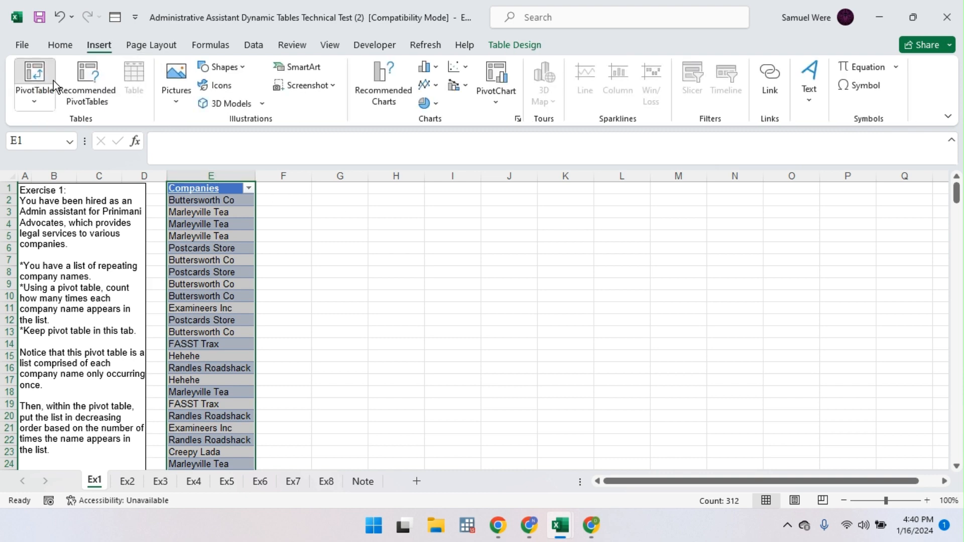
left_click(53, 80)
left_click(286, 334)
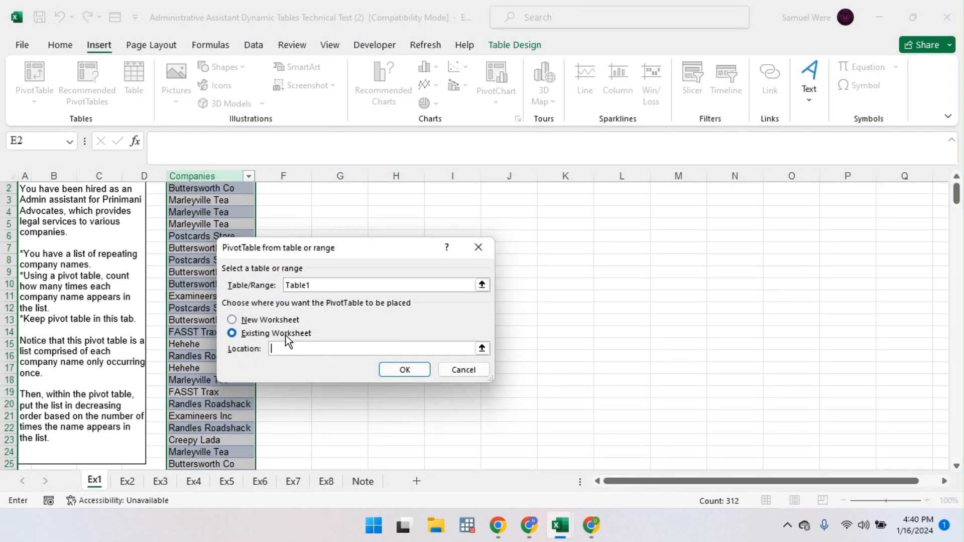
left_click(357, 197)
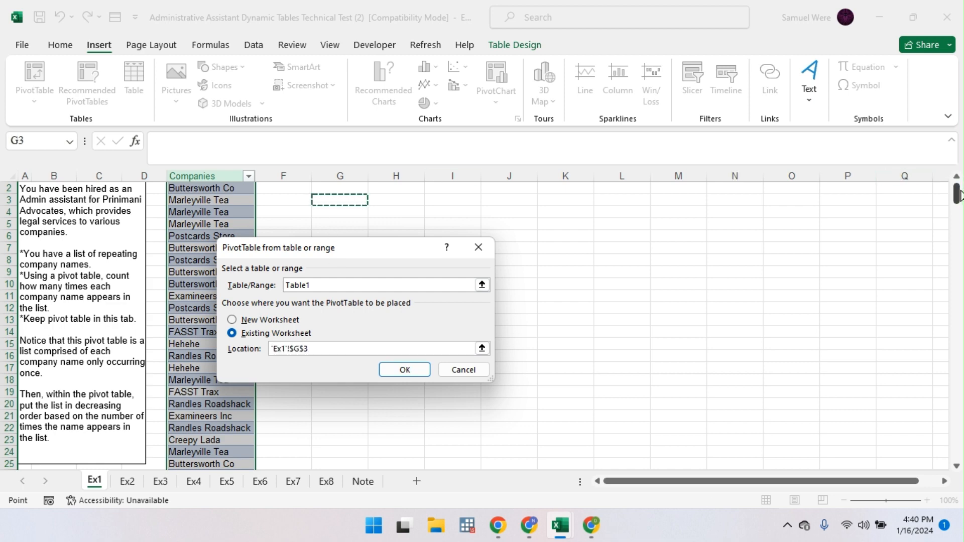
scroll(367, 199, "up", 1)
left_click(338, 200)
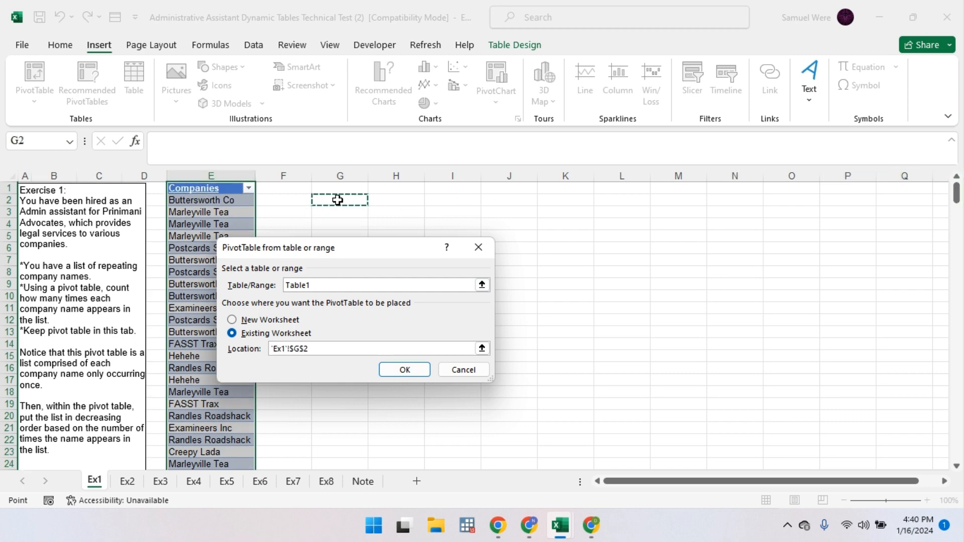
key("Return")
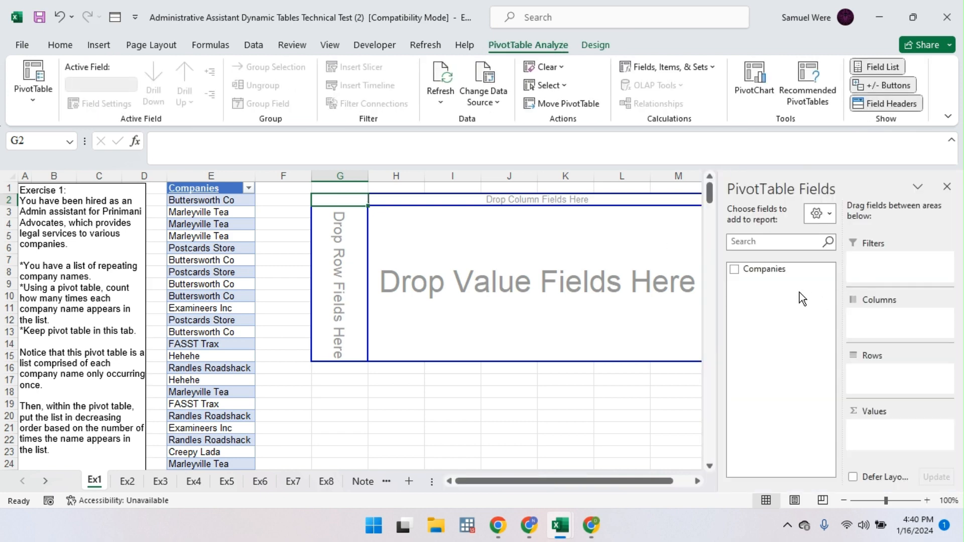
left_click(734, 270)
left_click_drag(748, 269, 877, 438)
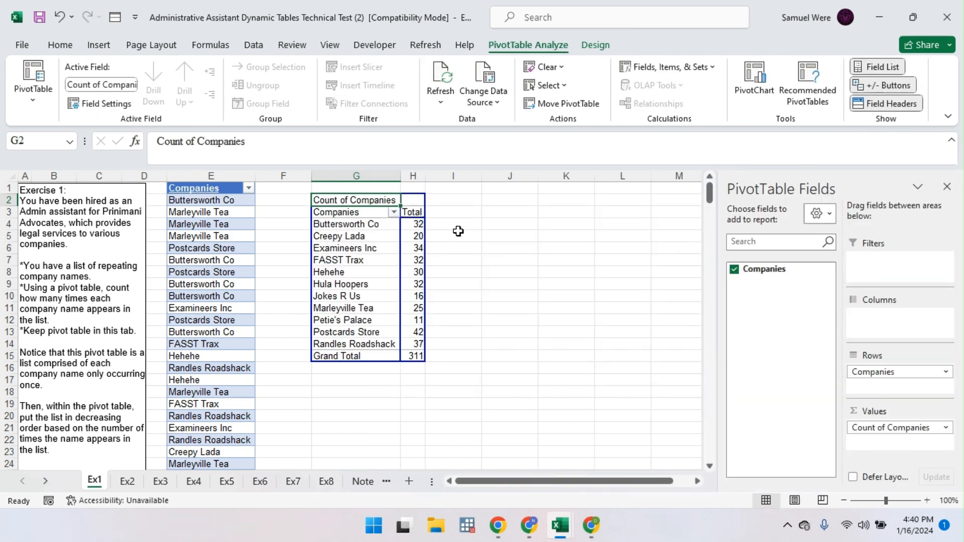
- List the distinct company names from cell J3 downward with the formula =UNIQUE($E$2:$E$312)
left_click(502, 207)
type("=")
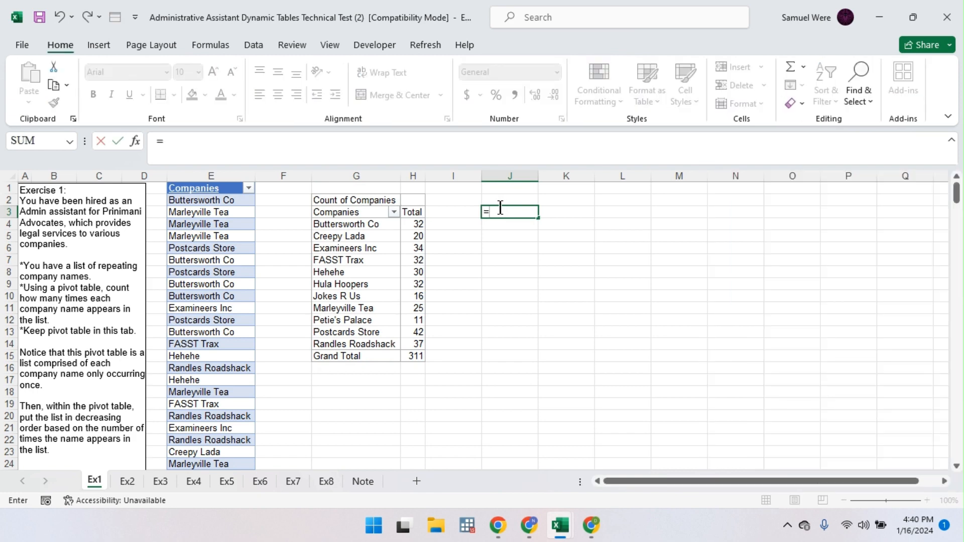
type("C")
key("BackSpace")
type("YUN")
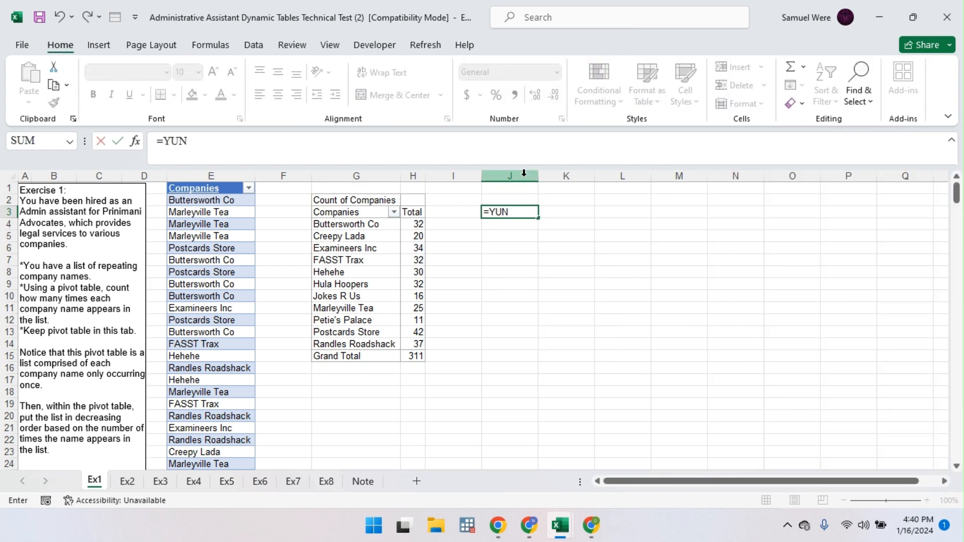
key("BackSpace")
key("BackSpace")
key("BackSpace")
type("UN")
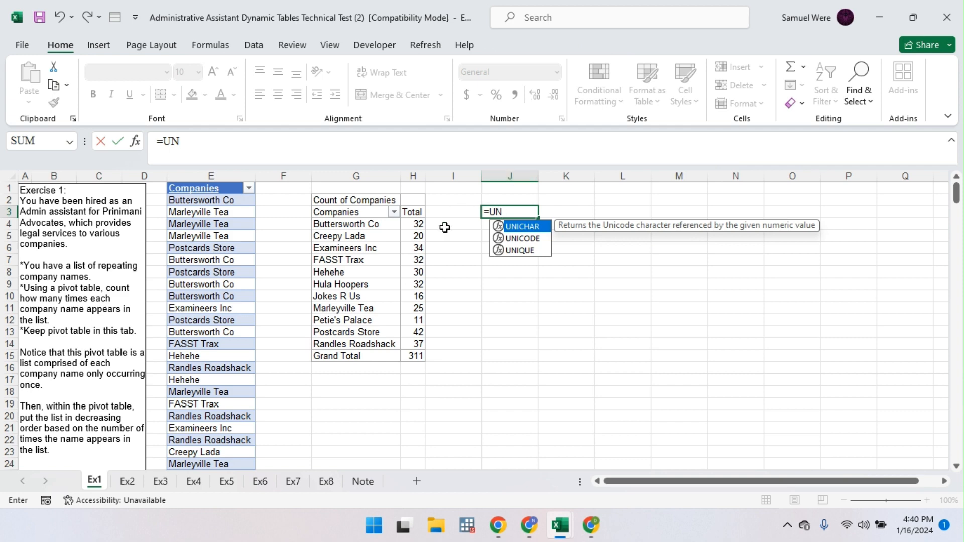
left_click(505, 251)
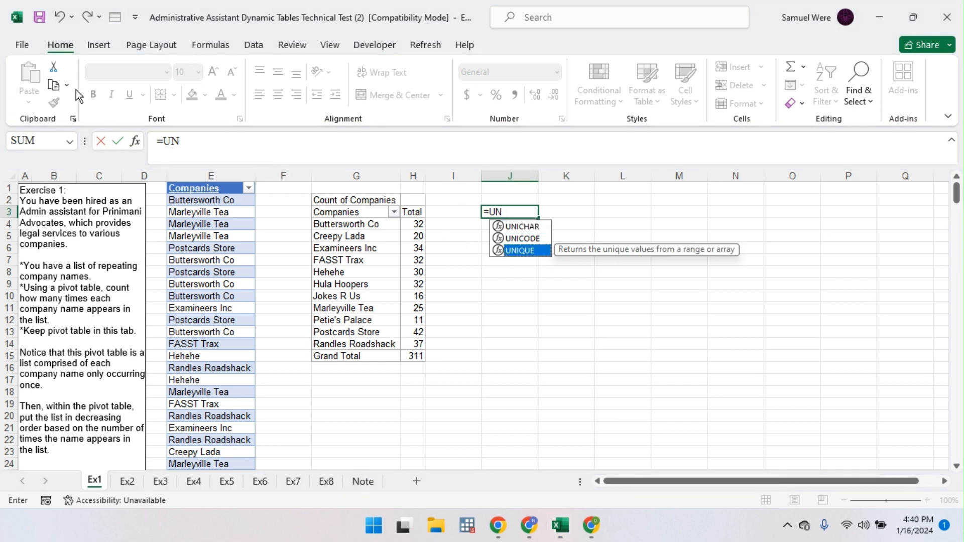
key("Tab")
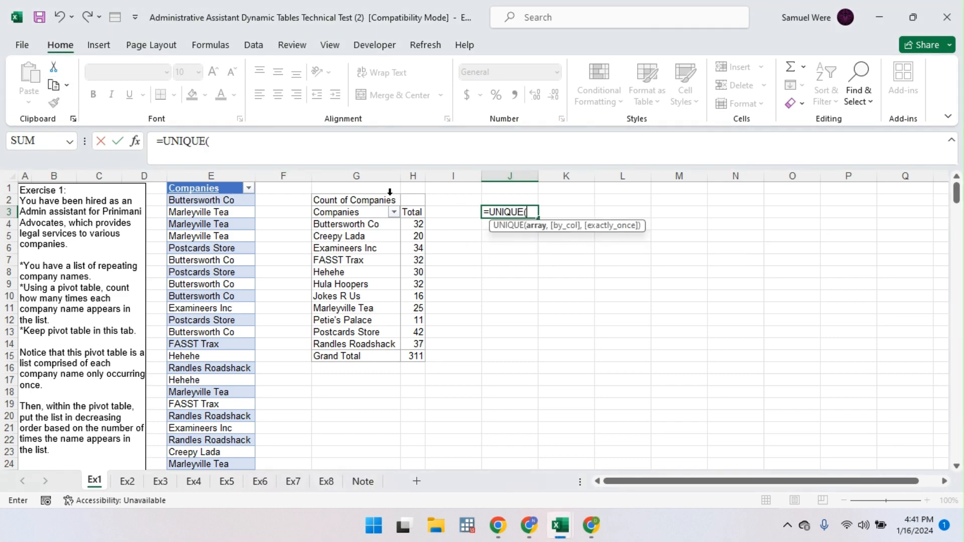
left_click(224, 200)
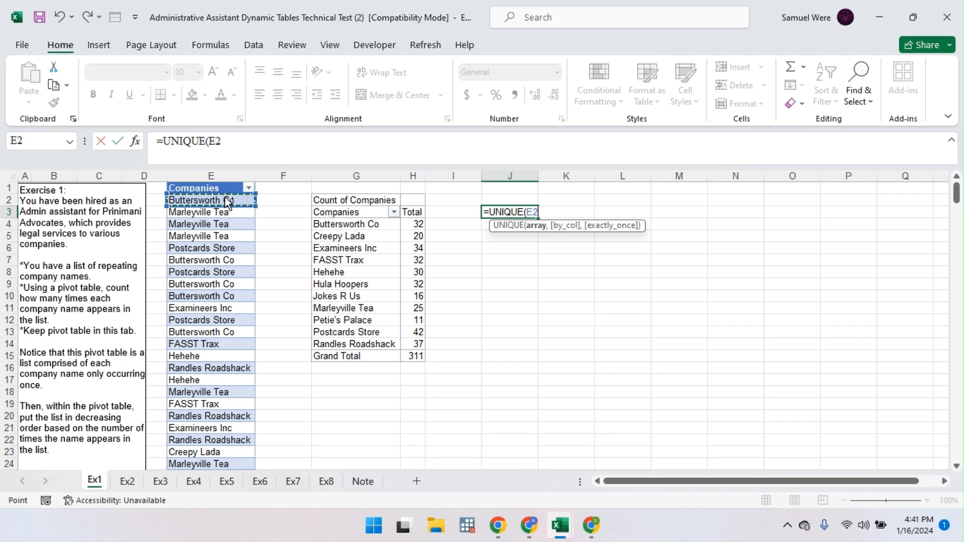
key("ctrl+shift+Down")
key("F4")
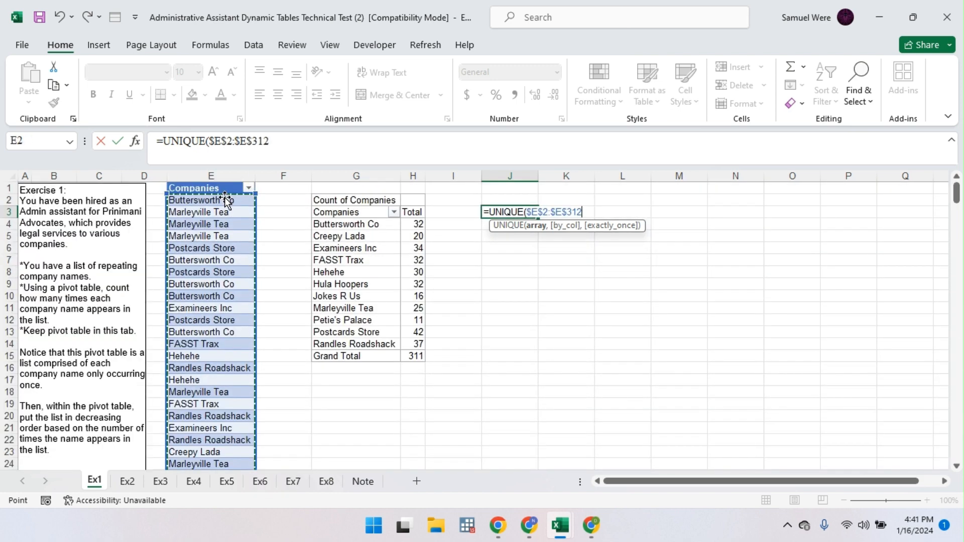
type(",")
key("BackSpace")
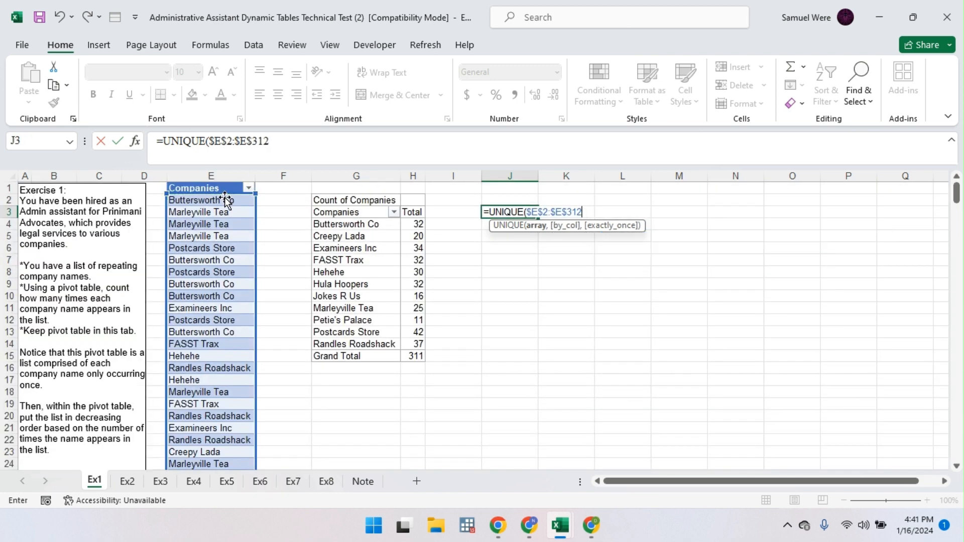
key("Return")
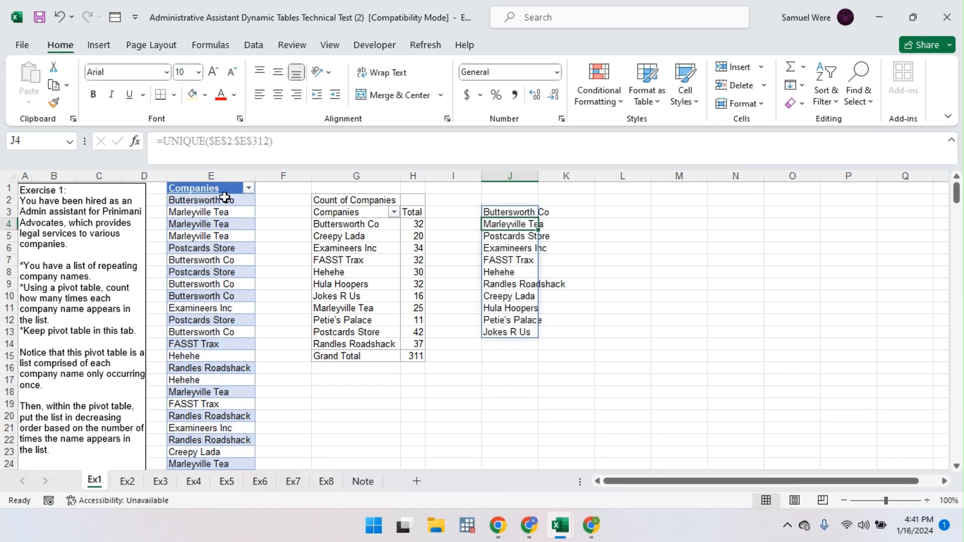
- Count each company with =COUNTIF($E$2:$E$312,J3) in cell K3 and fill the formula down to K13
left_click(568, 213)
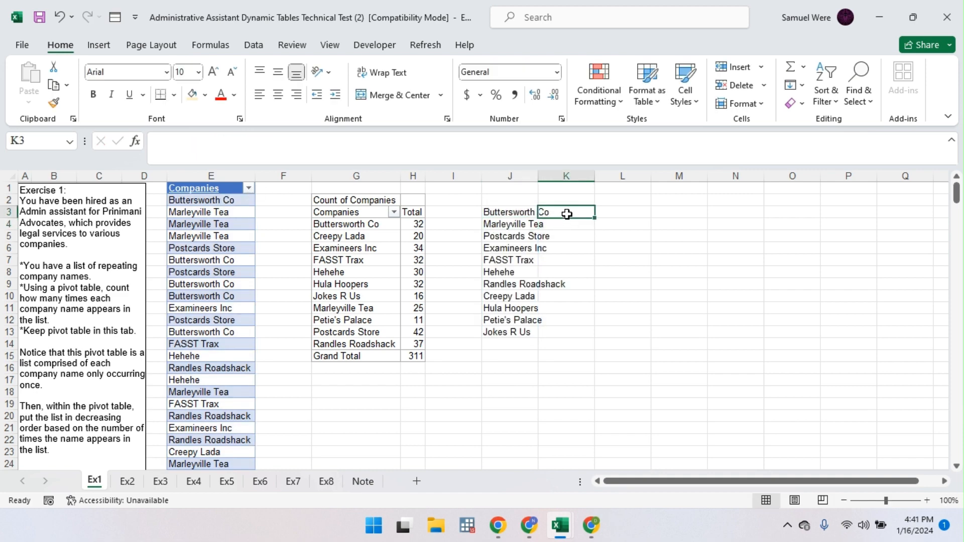
type("=")
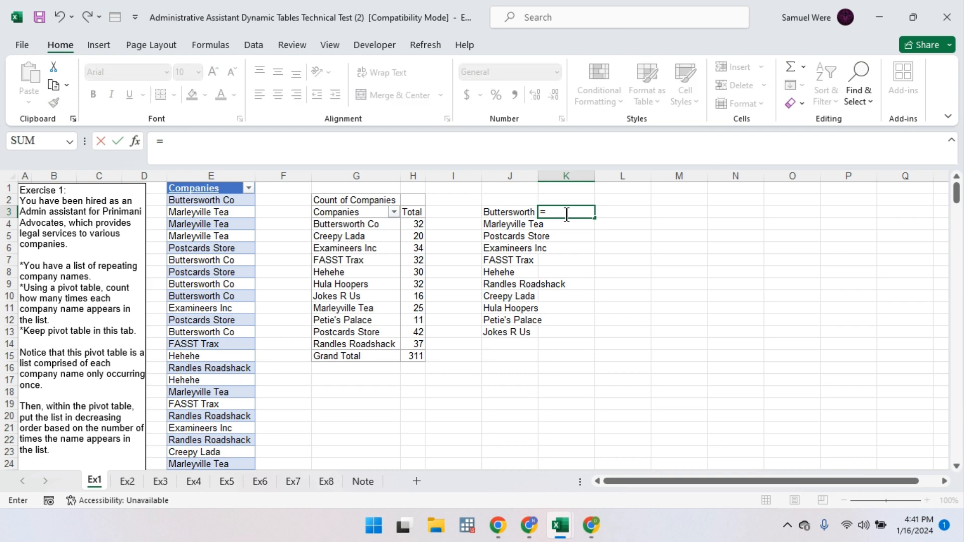
type("COUN")
key("Down")
key("Down")
key("Down")
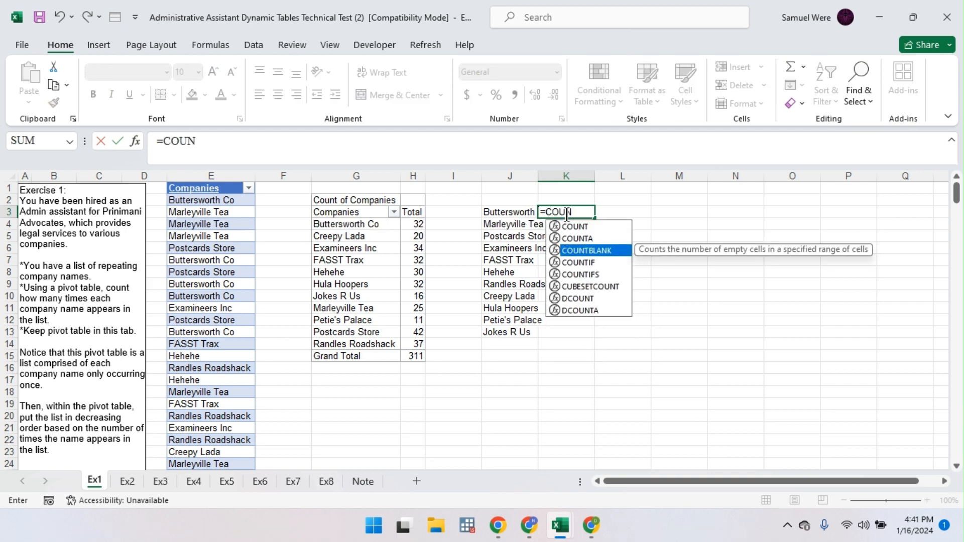
key("Tab")
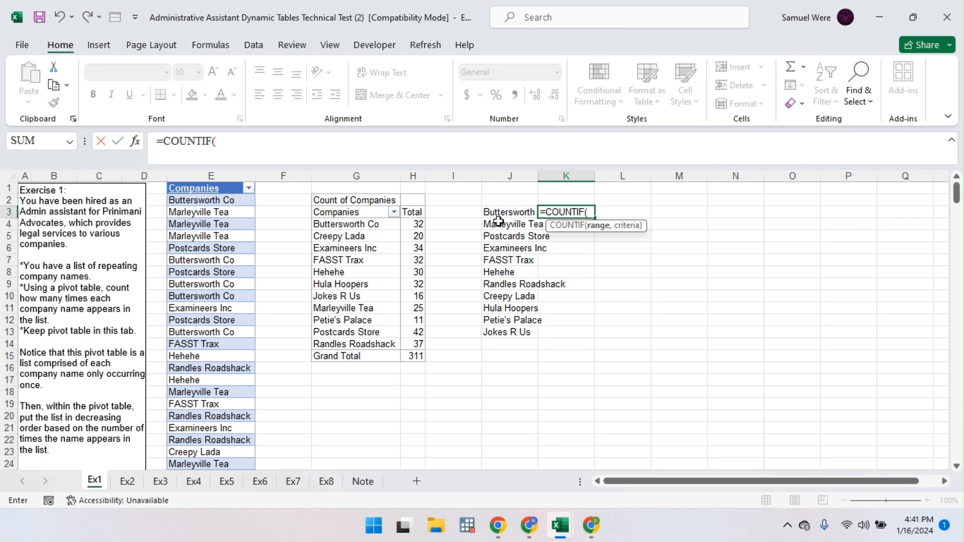
left_click(211, 200)
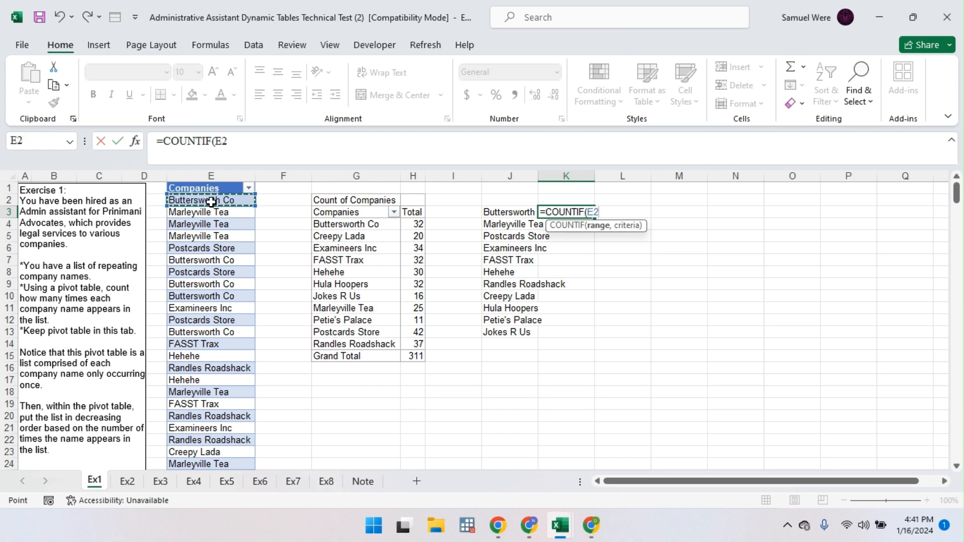
key("ctrl+shift+Down")
key("F4")
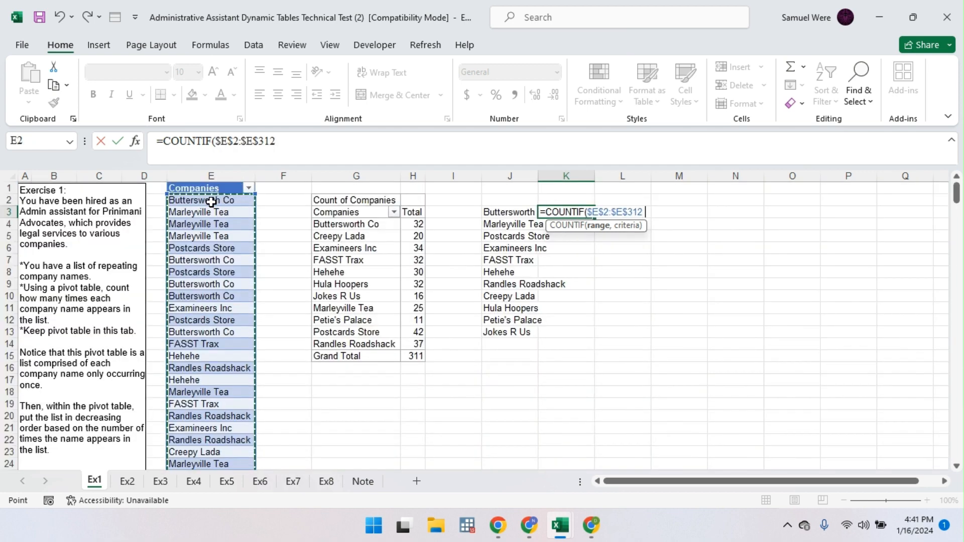
type(",")
left_click(493, 215)
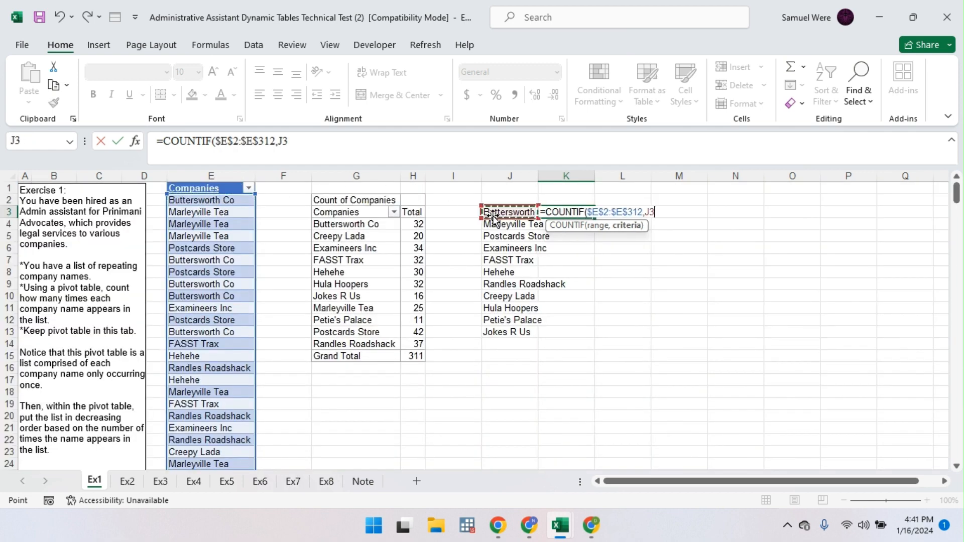
key("Page_Down")
scroll(493, 215, "up", 7)
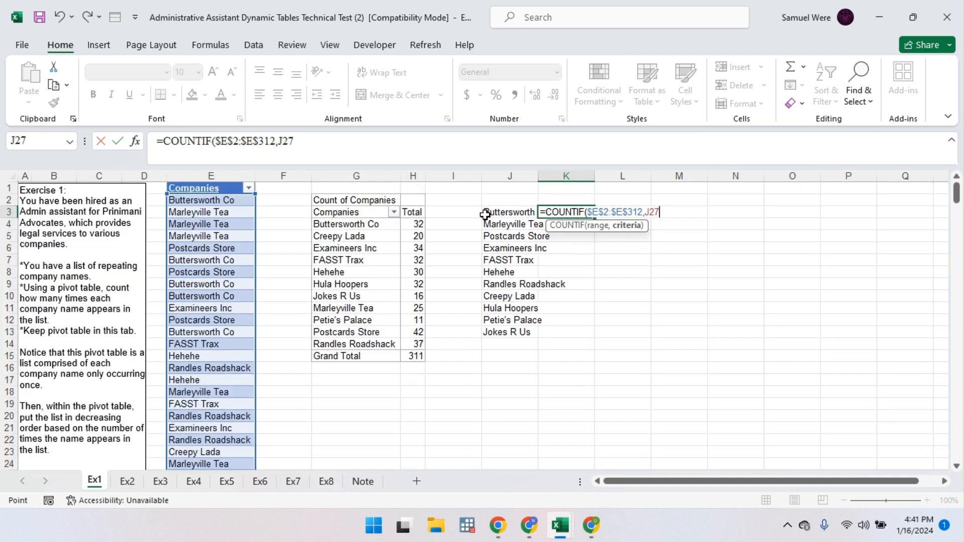
left_click(518, 214)
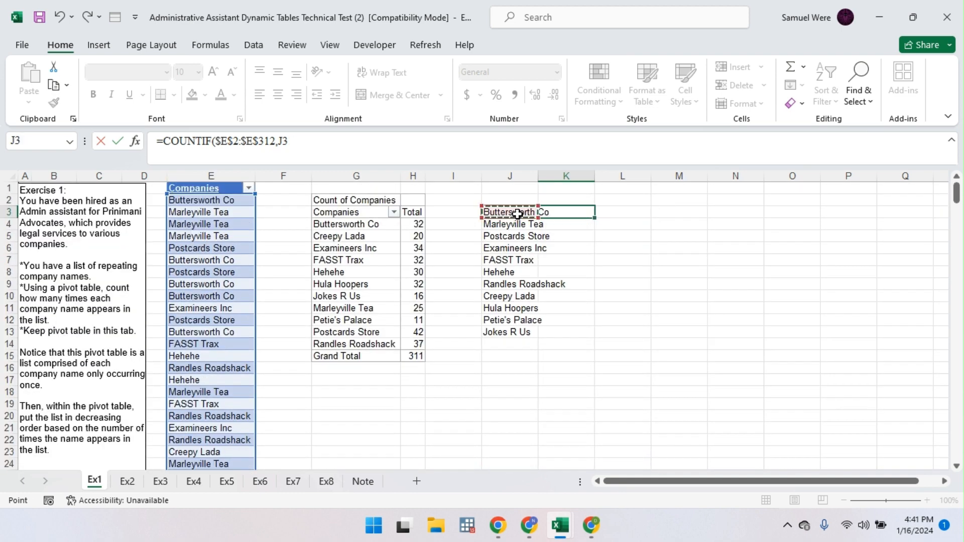
key("Return")
left_click(579, 213)
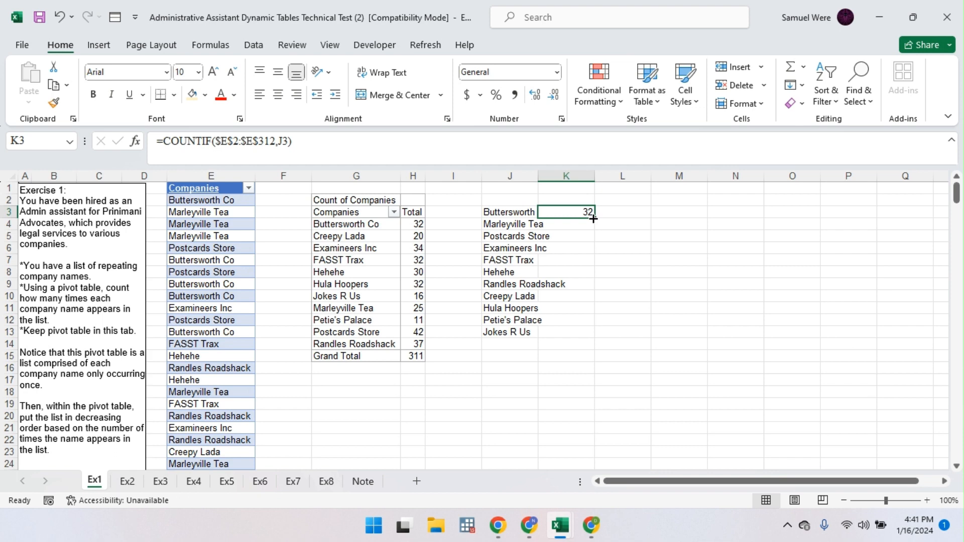
double_click(593, 219)
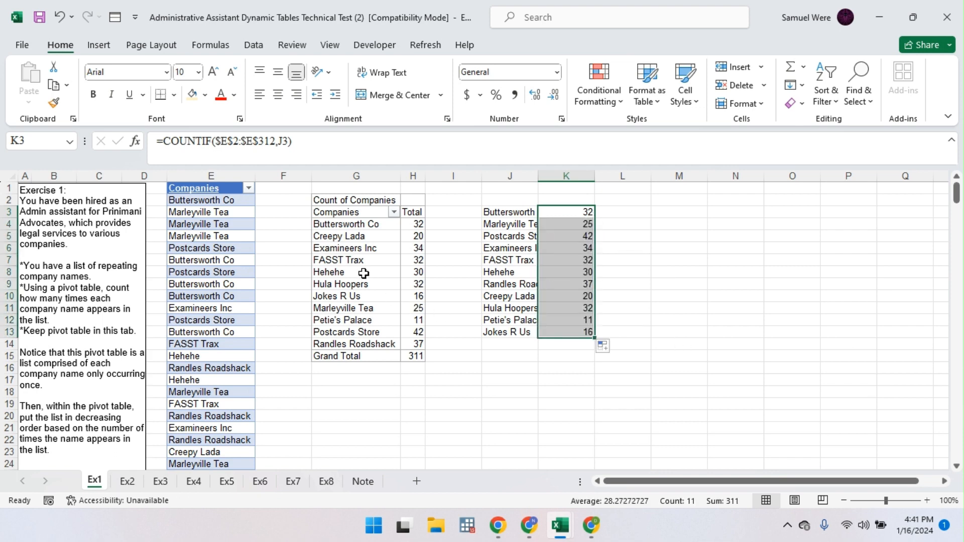
- Sort the companies in the Ex1 PivotTable by their count, from largest to smallest
left_click(414, 240)
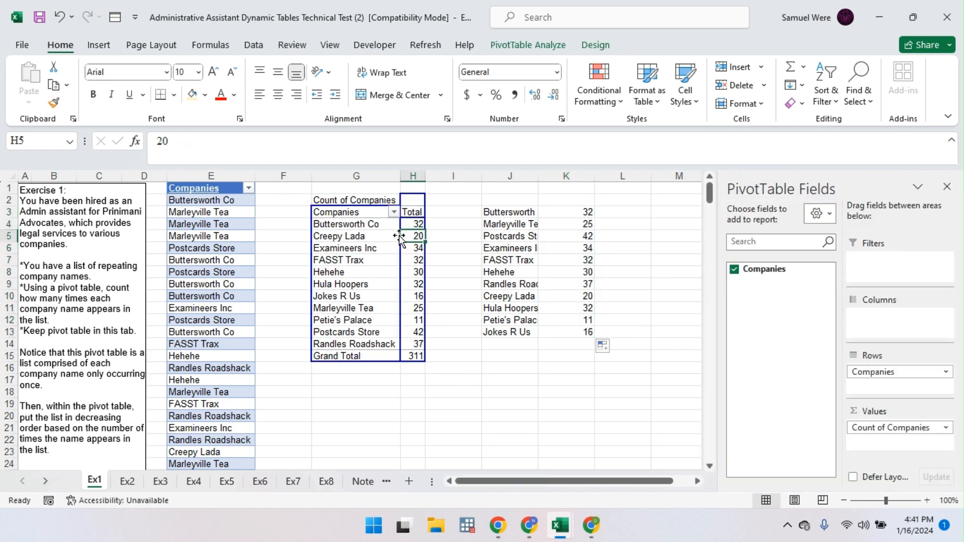
right_click(413, 235)
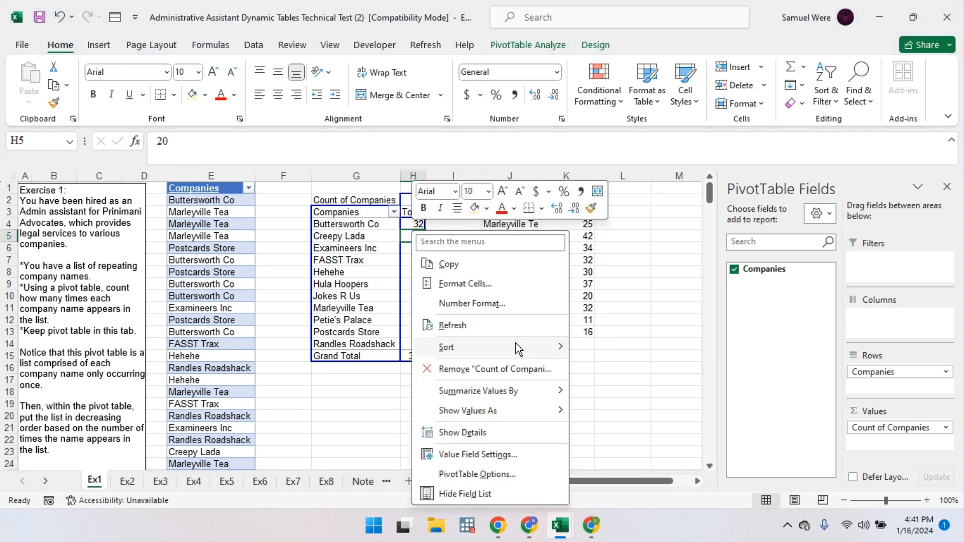
mouse_move(554, 348)
left_click(634, 367)
- Convert the Group Segment, Revenue and Expenses data on the Ex2 sheet into a table with headers
left_click(129, 483)
left_click(230, 189)
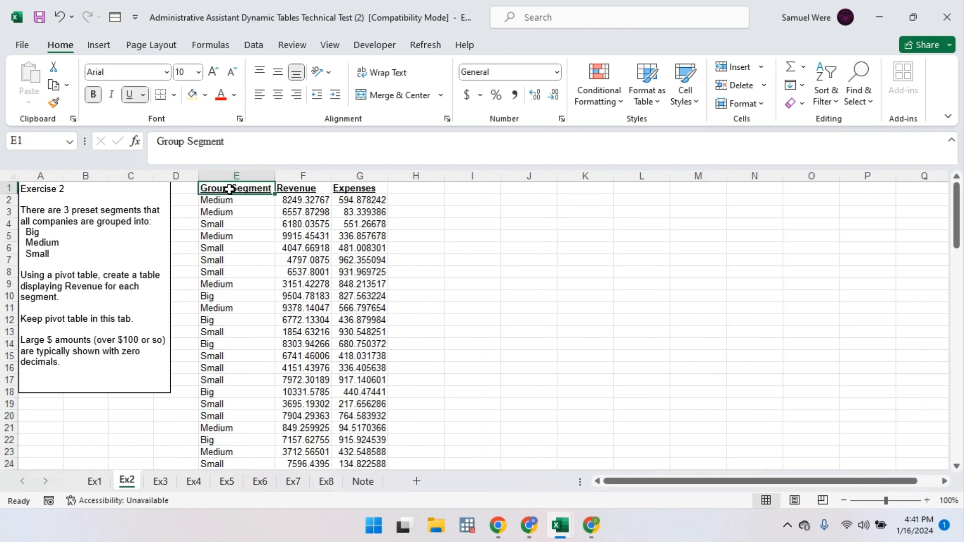
key("ctrl+shift+End")
key("ctrl+t")
key("Return")
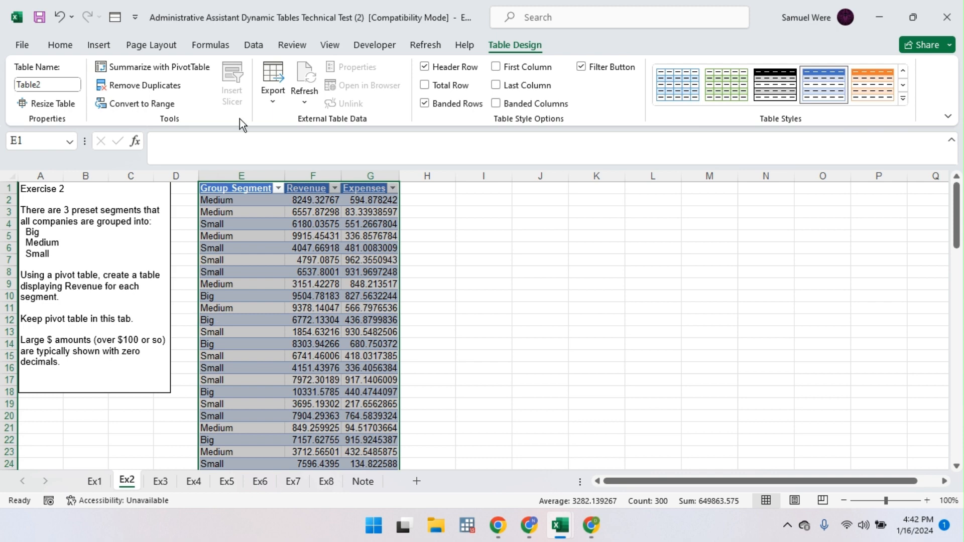
- Insert a PivotTable from the Ex2 table at cell I4 of Ex2, with Group Segment as rows and the sum of Revenue as values
left_click(99, 45)
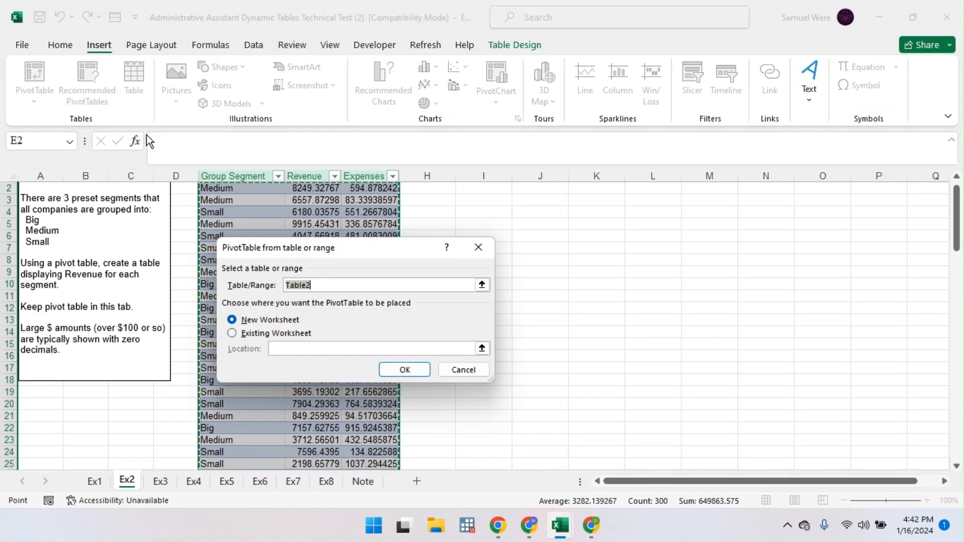
left_click(263, 338)
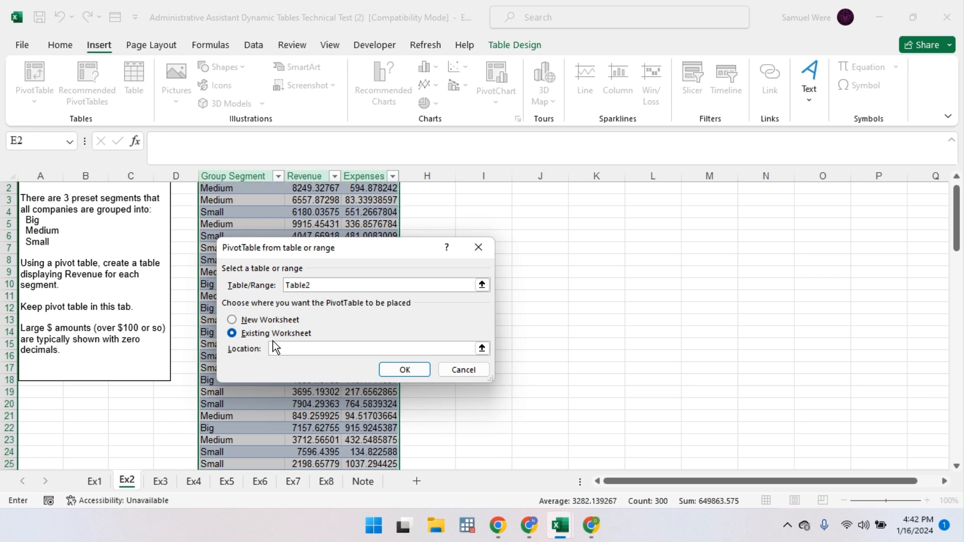
left_click(475, 213)
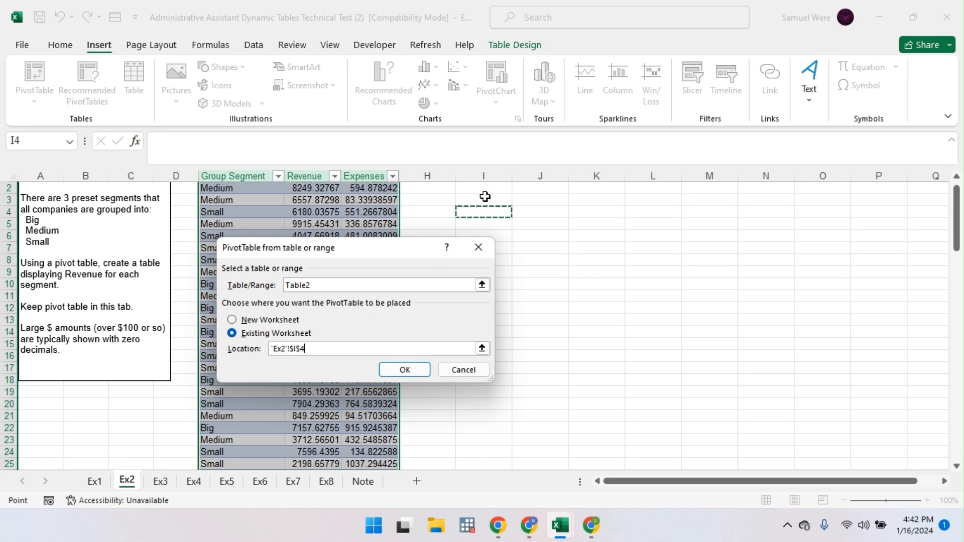
left_click(400, 369)
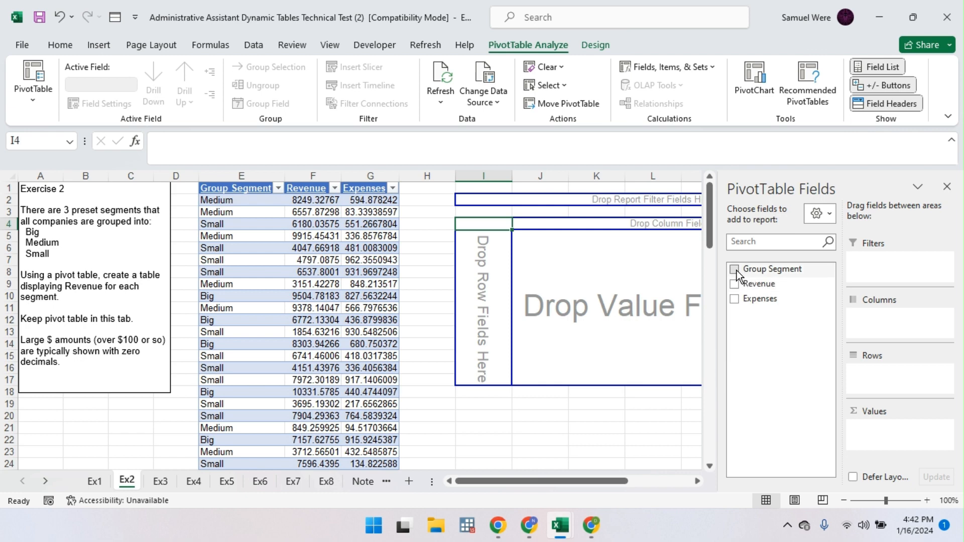
left_click(737, 270)
left_click_drag(762, 282, 884, 427)
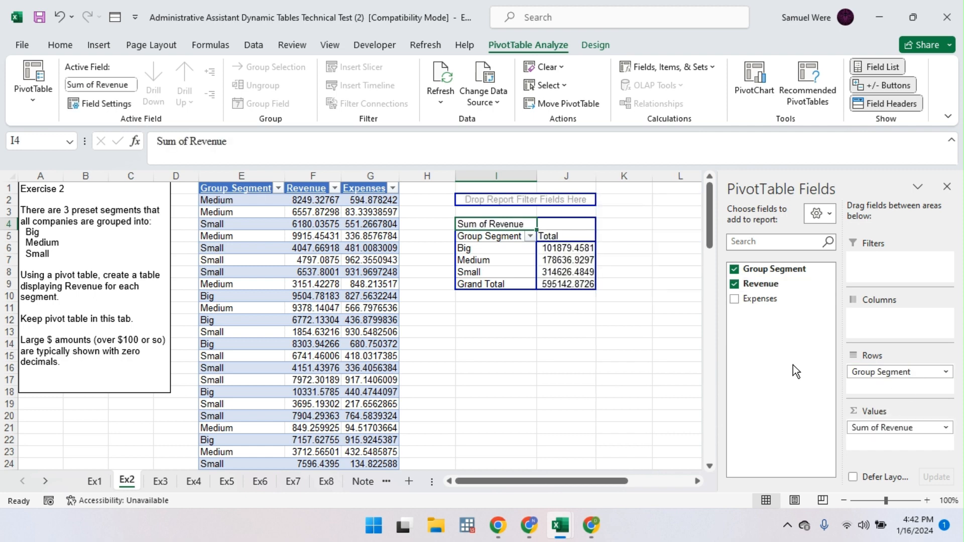
- Format the revenue totals in J6:J9 of the Ex2 PivotTable as Accounting in dollars with zero decimals
left_click_drag(566, 246, 573, 283)
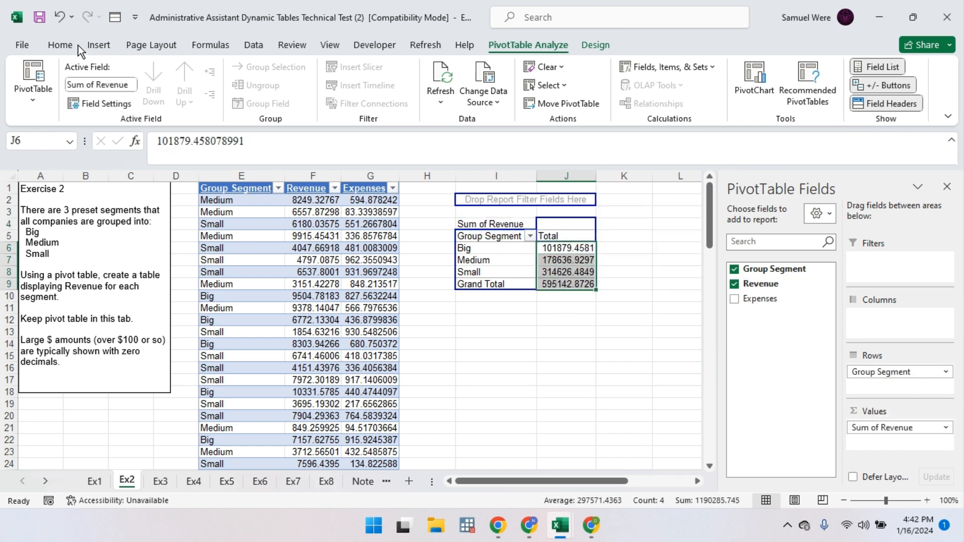
left_click(60, 46)
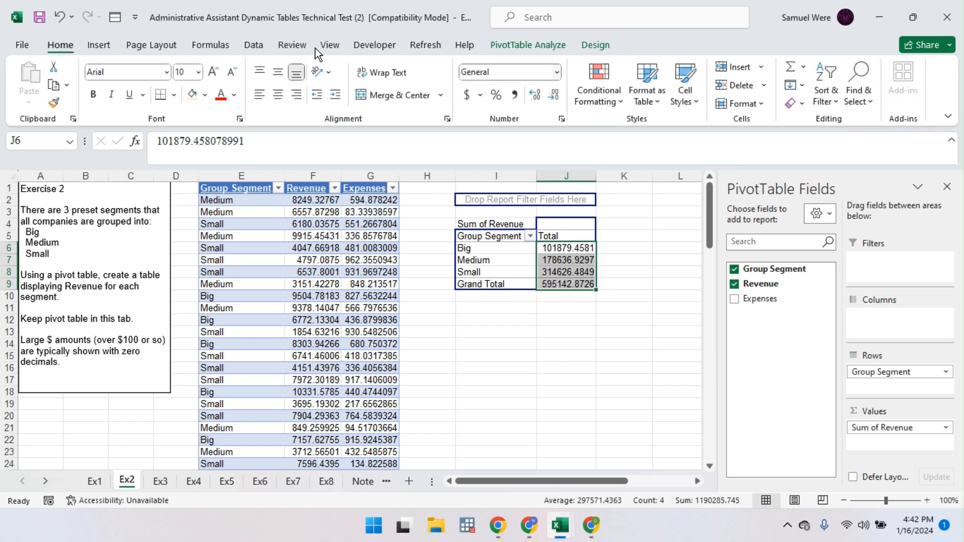
left_click(553, 95)
left_click(553, 95)
left_click(467, 94)
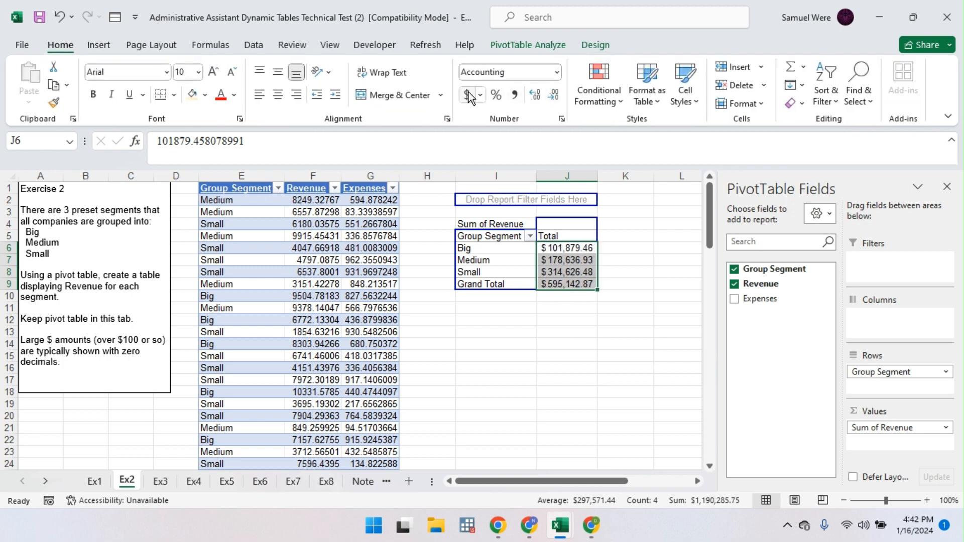
left_click(555, 95)
left_click(556, 96)
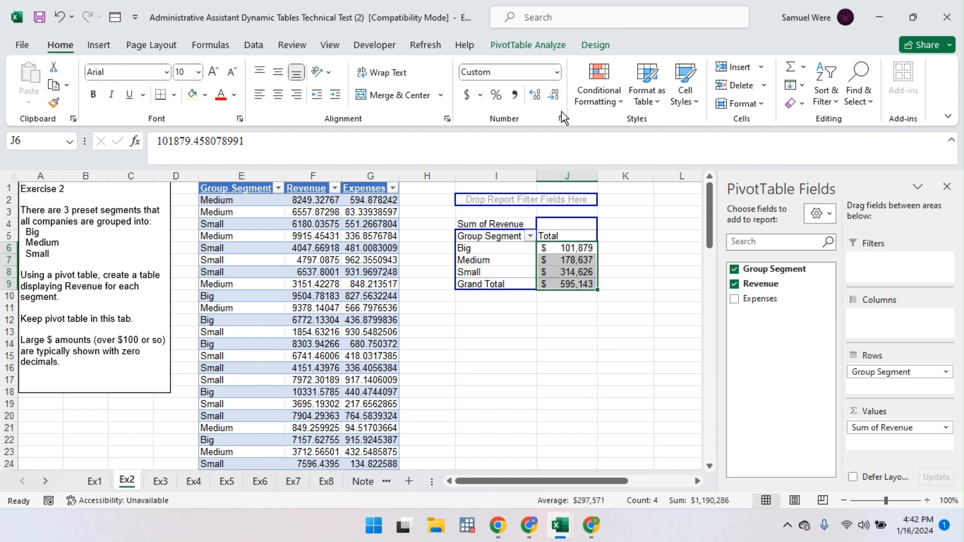
- Insert a PivotTable from the range E1:H100 of the Ex3 sheet at cell J2 of the same sheet
left_click(166, 482)
left_click(266, 223)
key("ctrl+a")
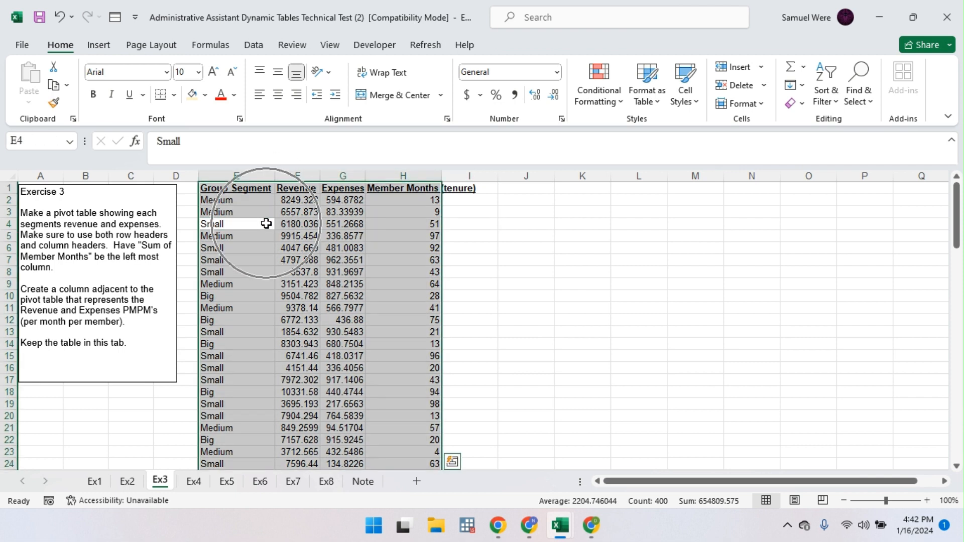
key("ctrl+q")
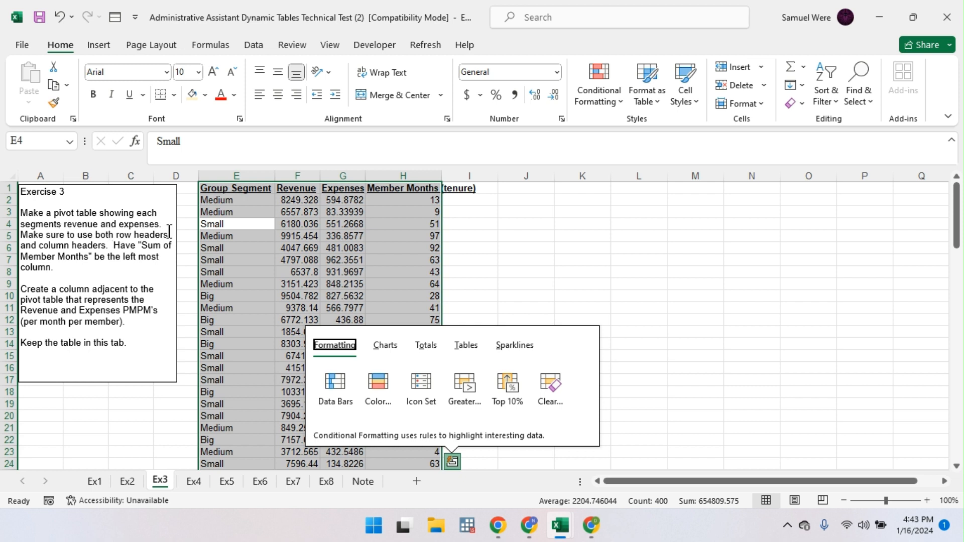
left_click(101, 47)
left_click(26, 75)
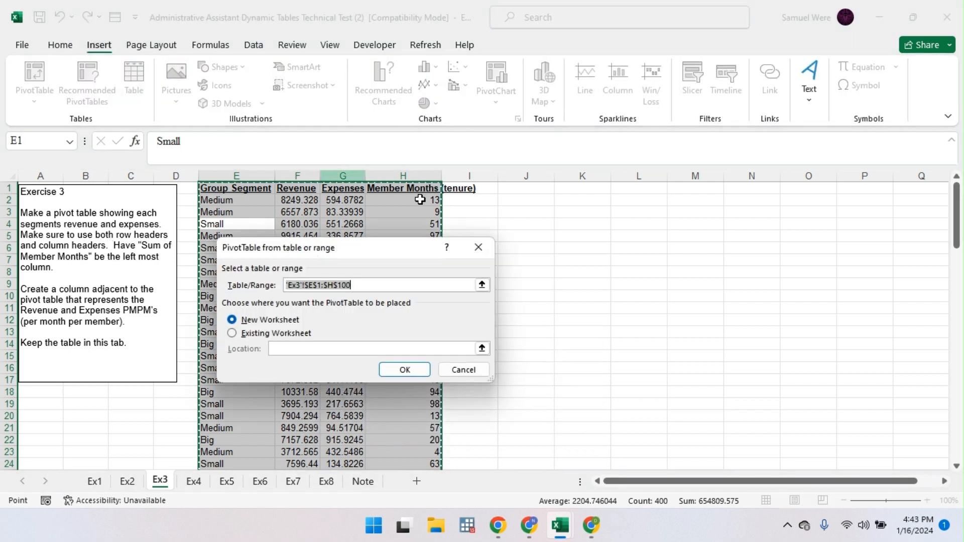
left_click(260, 333)
left_click(335, 349)
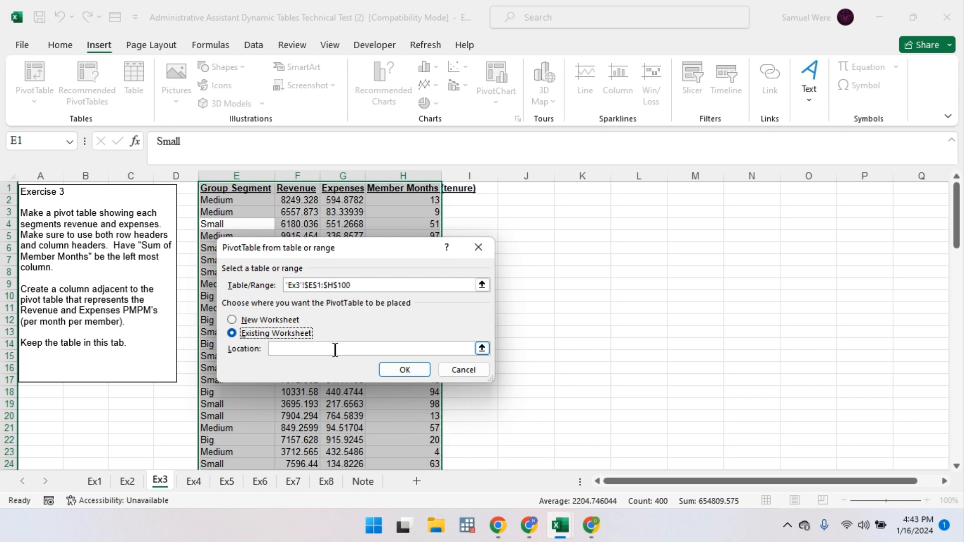
left_click(534, 206)
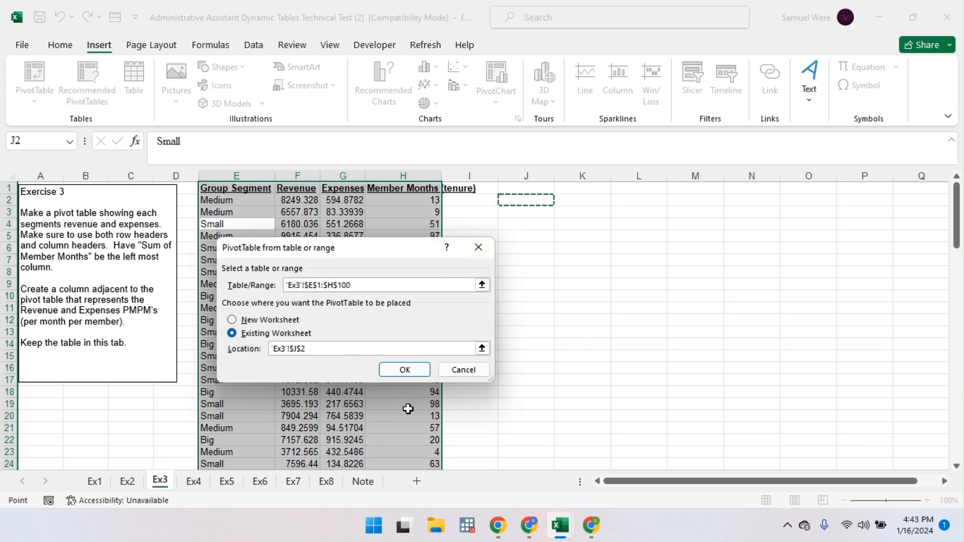
left_click(405, 369)
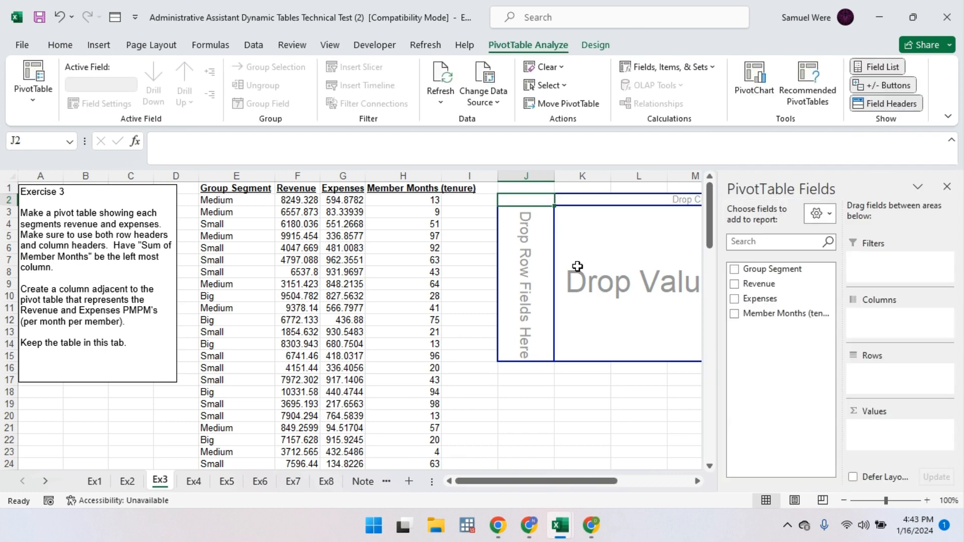
- Set Group Segment as rows and the sums of Revenue and Expenses as values in the Ex3 PivotTable
left_click(737, 271)
left_click(735, 284)
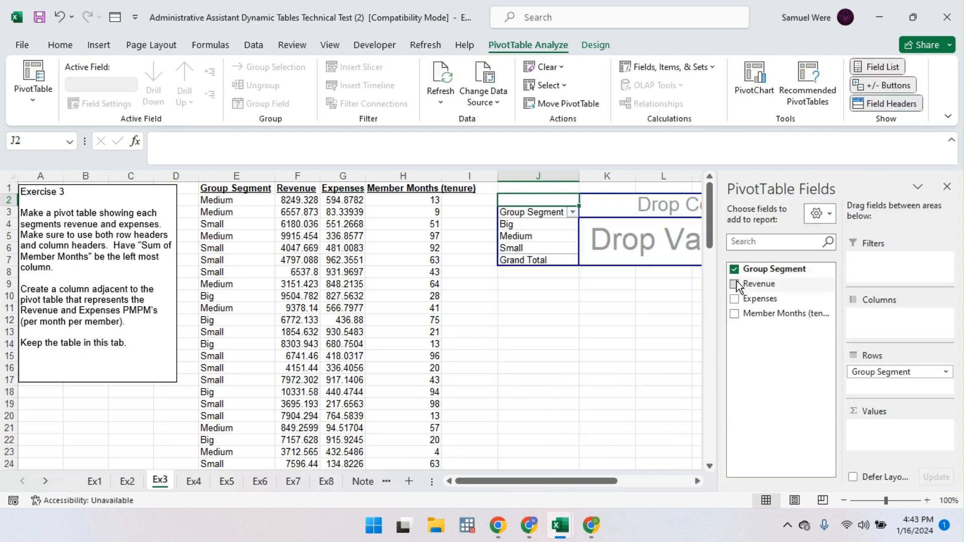
left_click(737, 299)
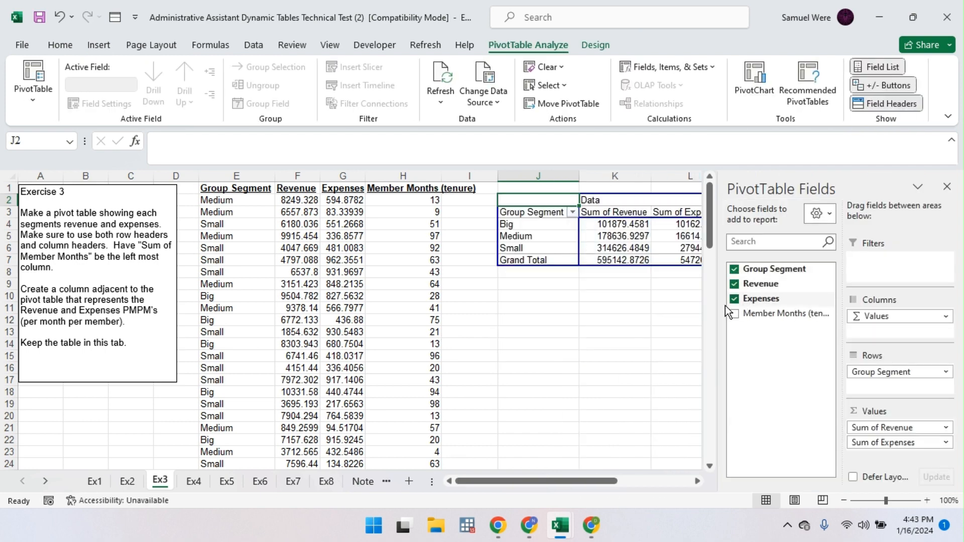
scroll(672, 310, "right", 4)
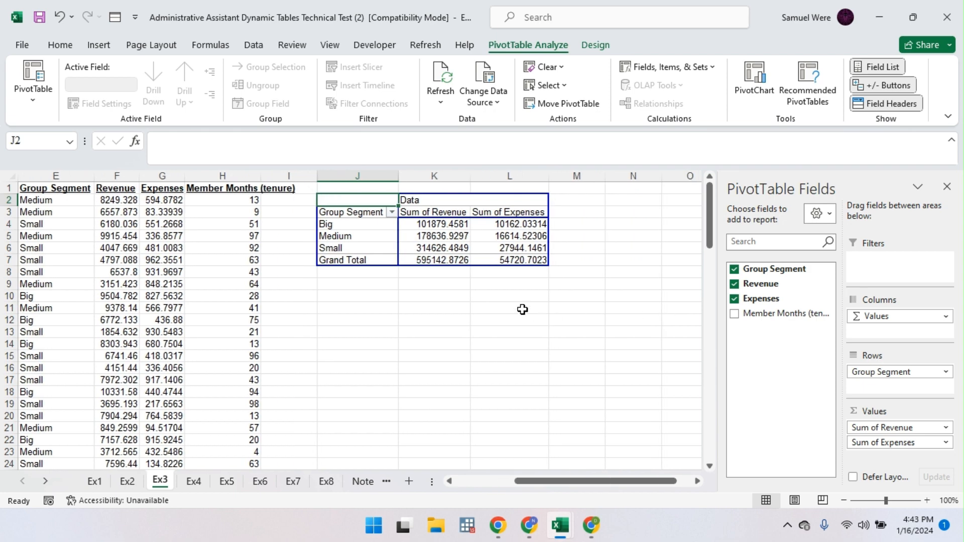
- Copy the title "Net Income/Loss." from the Exercise 4 instructions into cell I1 of Ex4 as a column heading
left_click(194, 481)
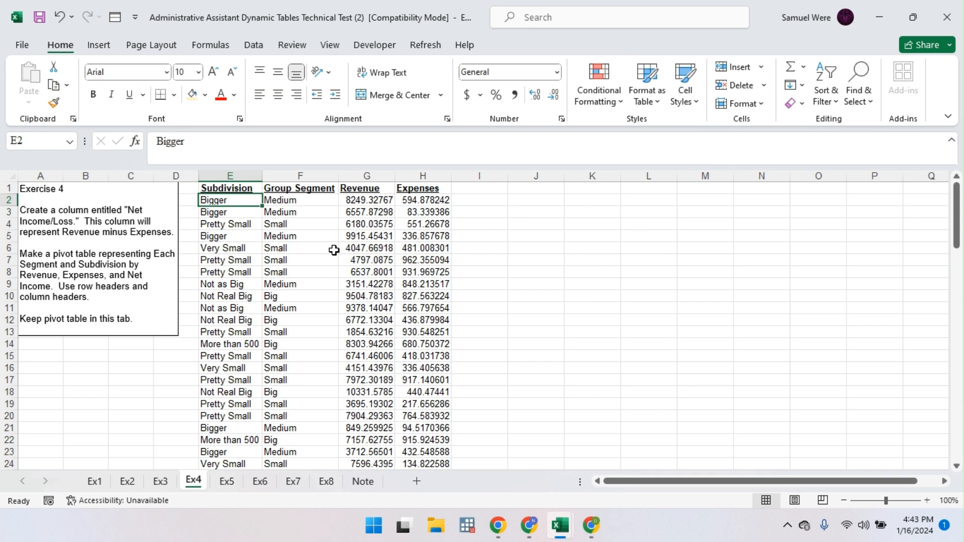
left_click(489, 201)
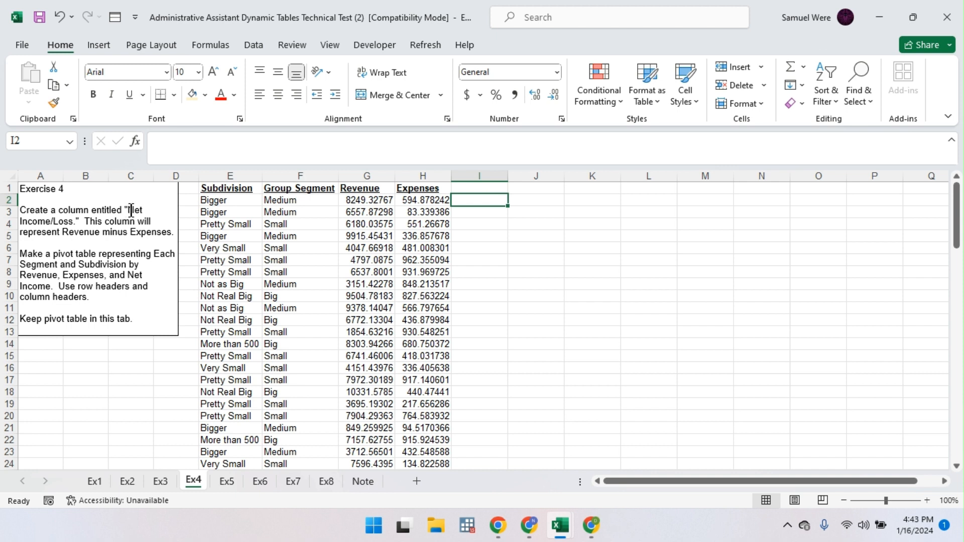
left_click_drag(131, 210, 77, 222)
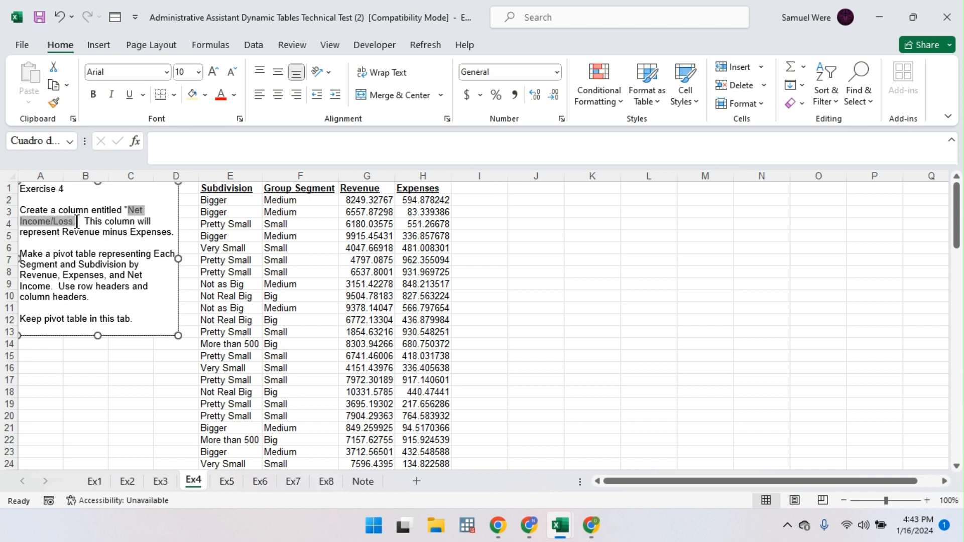
left_click(462, 188)
key("ctrl+v")
- Calculate revenue minus expenses with =G2-H2 in cell I2 and fill the formula down to the last data row
left_click(481, 200)
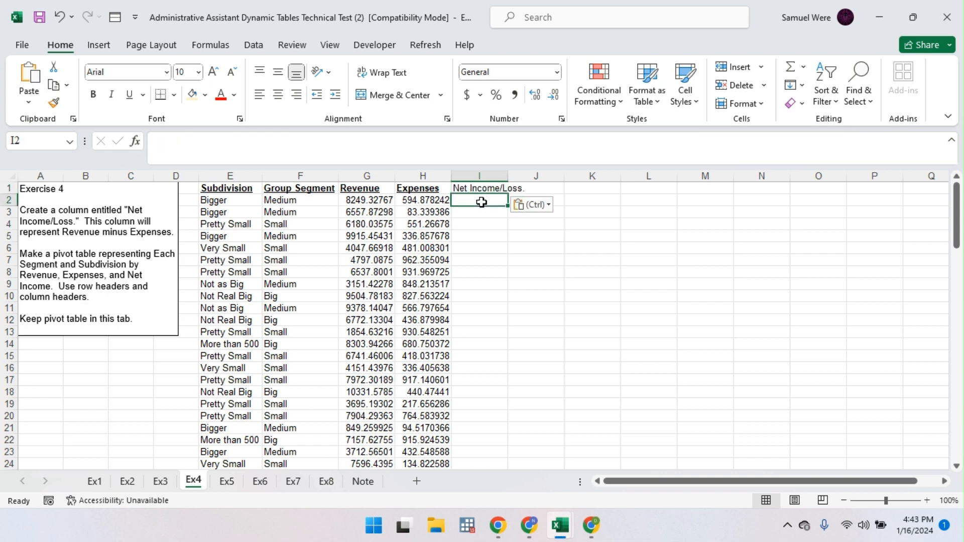
type("=")
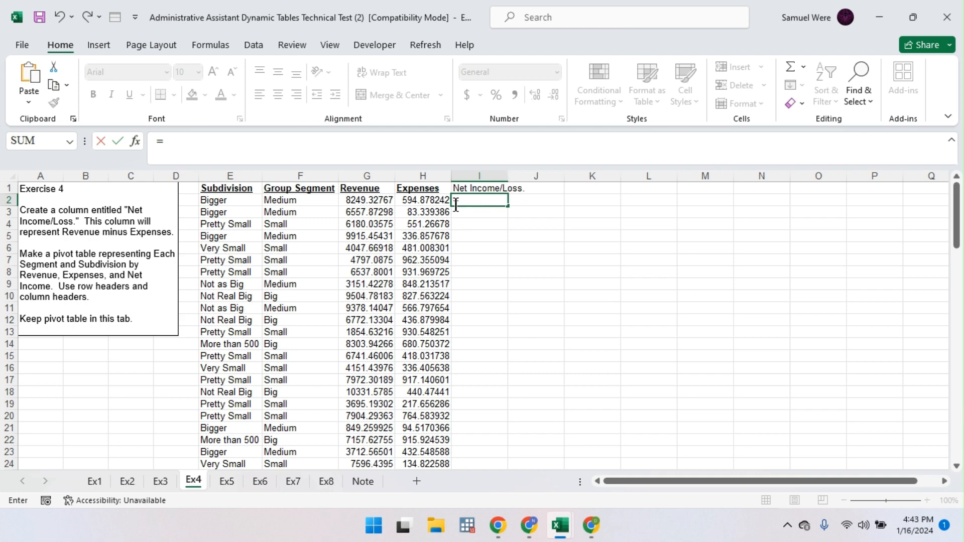
left_click(367, 201)
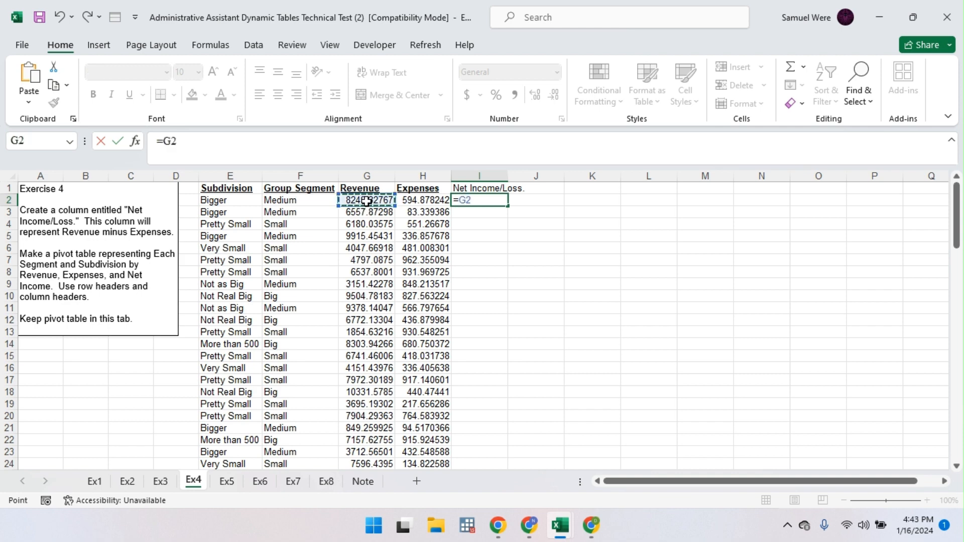
type("-")
left_click(421, 202)
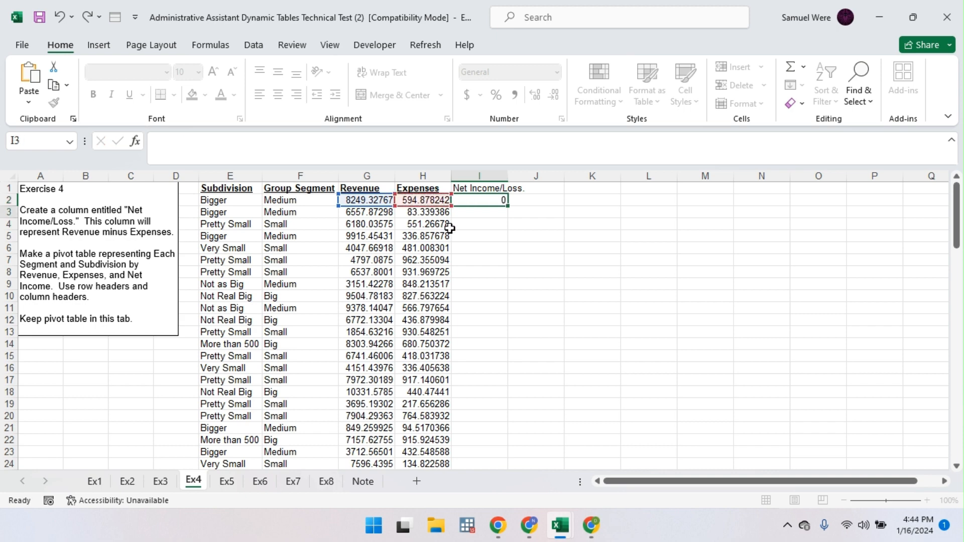
key("Return")
left_click(480, 199)
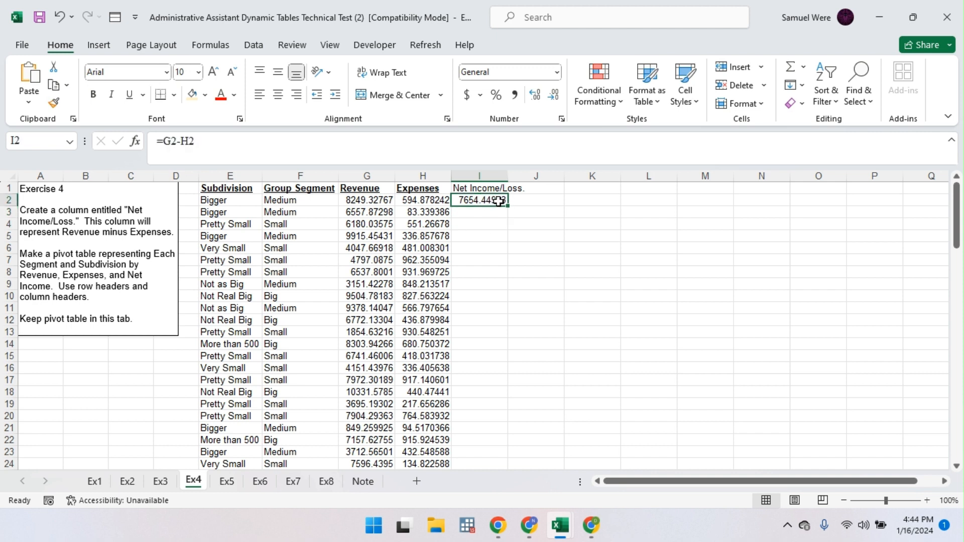
double_click(507, 208)
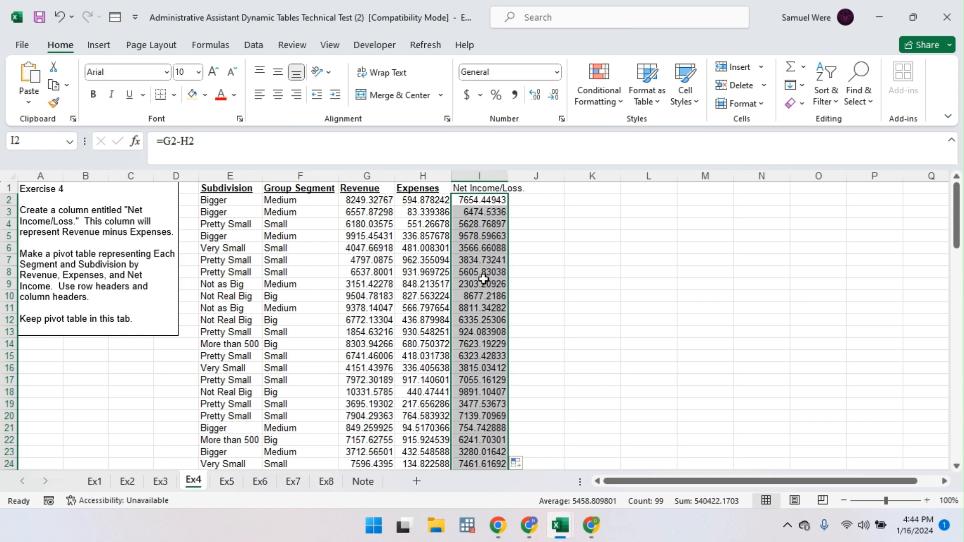
scroll(444, 257, "down", 1)
scroll(443, 258, "down", 6)
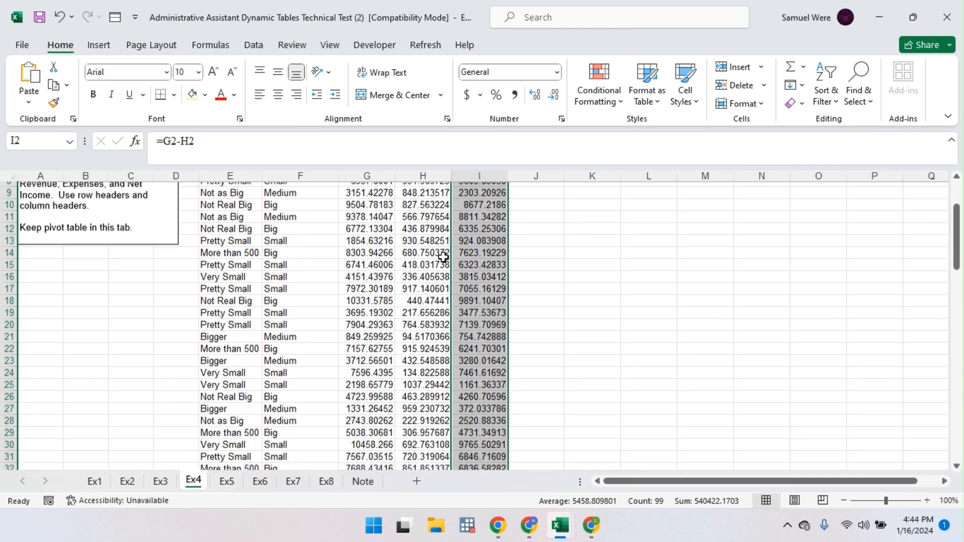
scroll(443, 257, "up", 3)
scroll(444, 257, "up", 4)
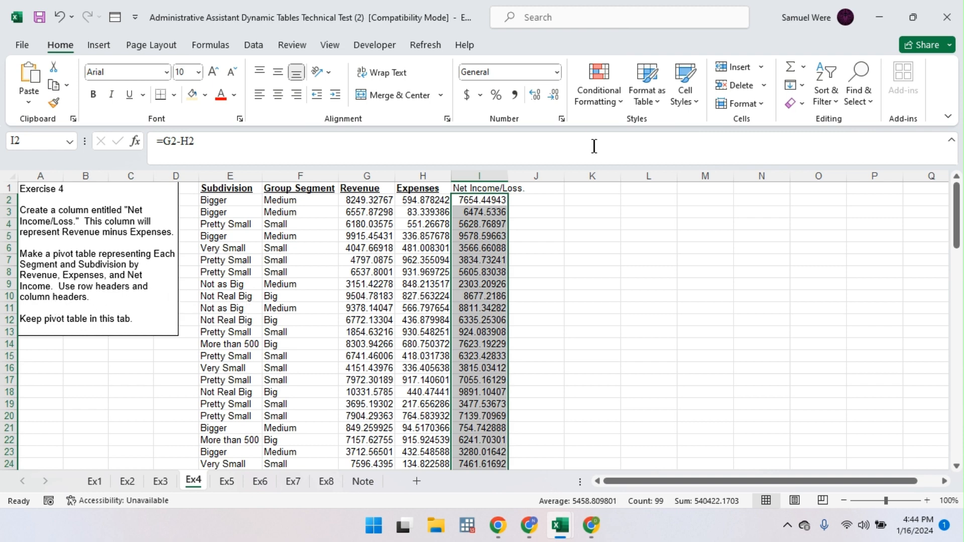
- Convert the Ex4 data, including the Net Income/Loss. column, into a table with headers
left_click(353, 273)
key("ctrl+a")
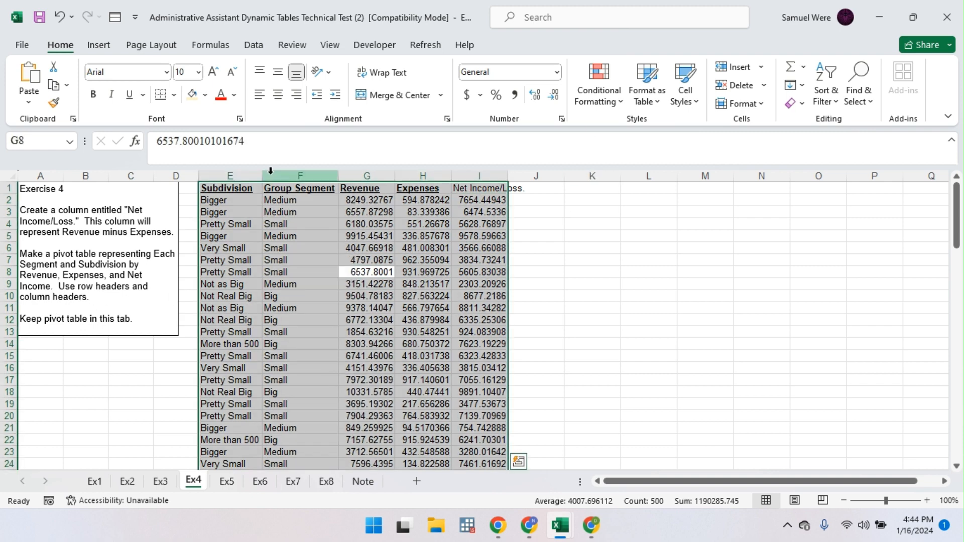
left_click(98, 45)
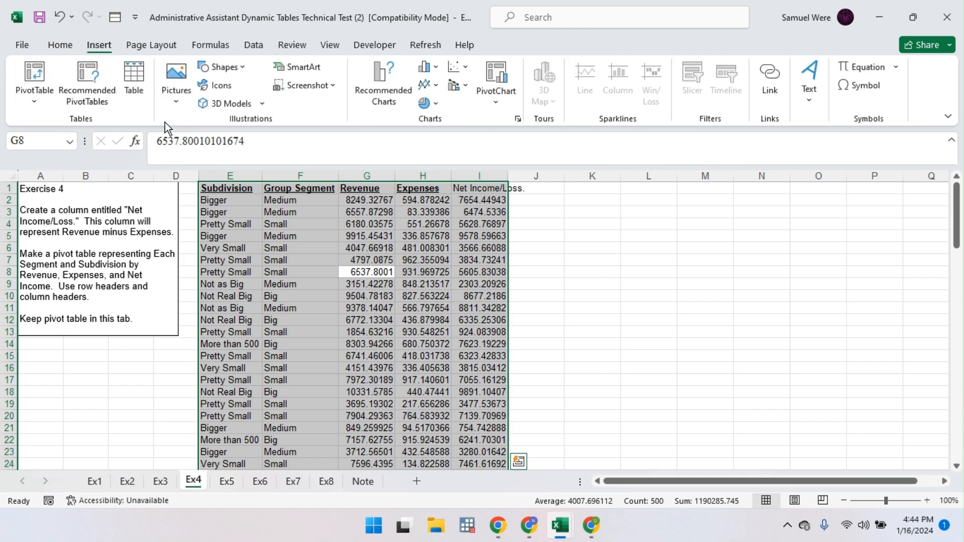
key("ctrl+t")
key("Return")
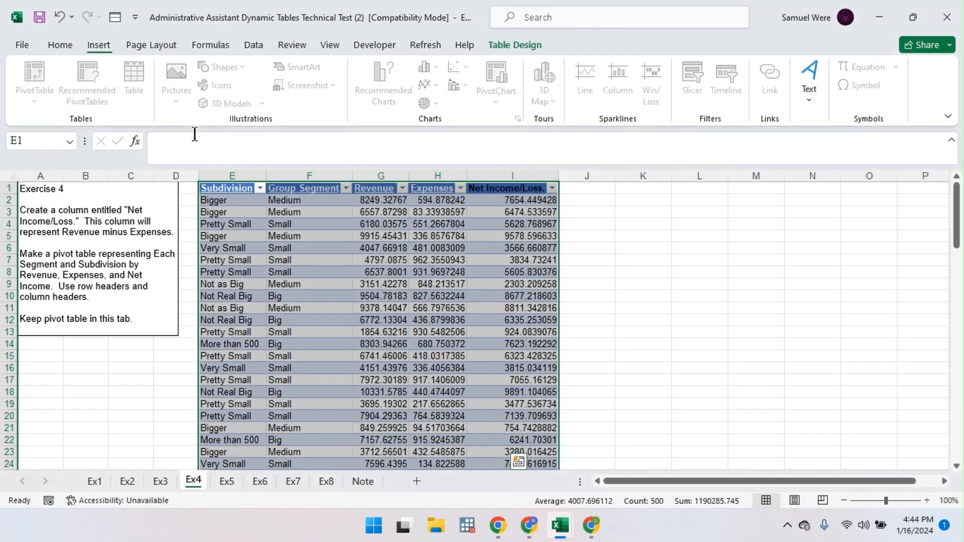
- Insert a PivotTable from the Ex4 table into the existing worksheet at cell K2
left_click(99, 44)
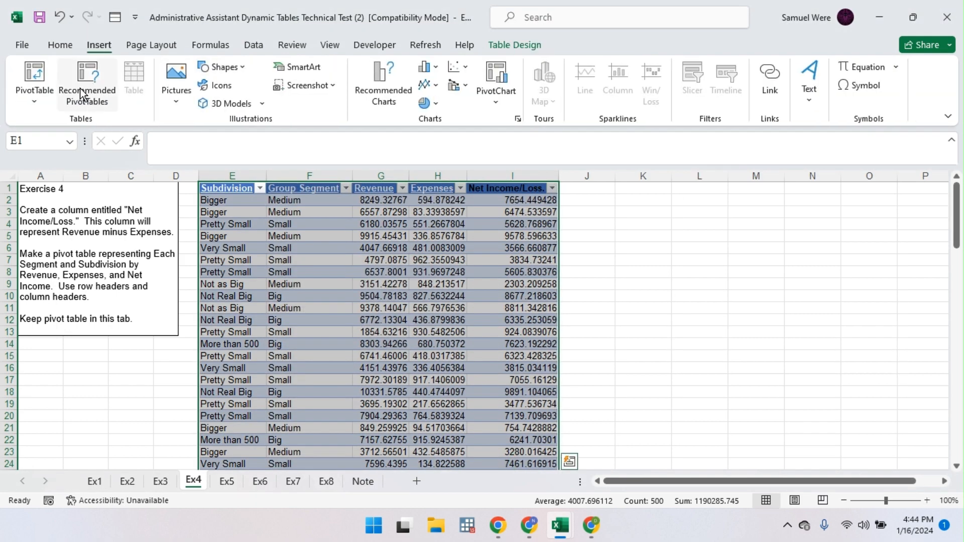
left_click(37, 82)
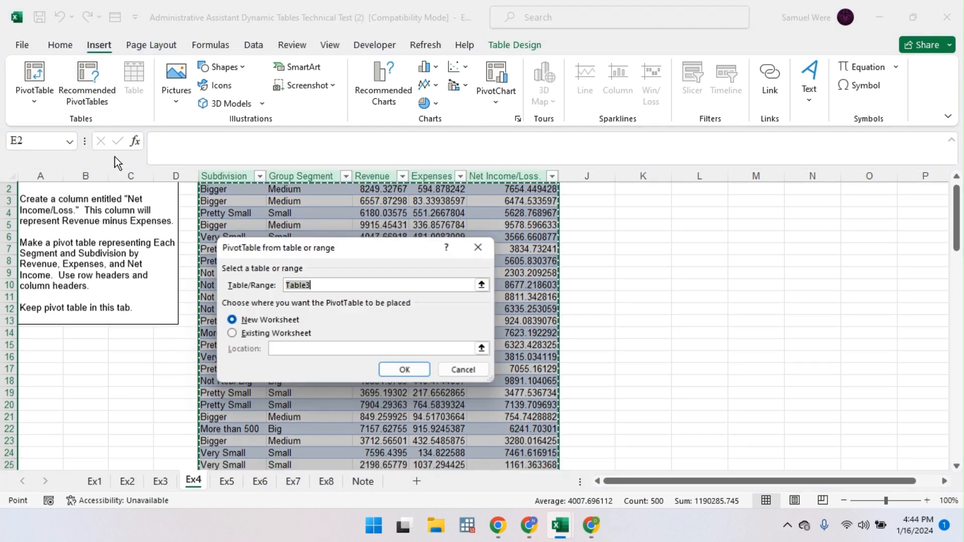
left_click(251, 335)
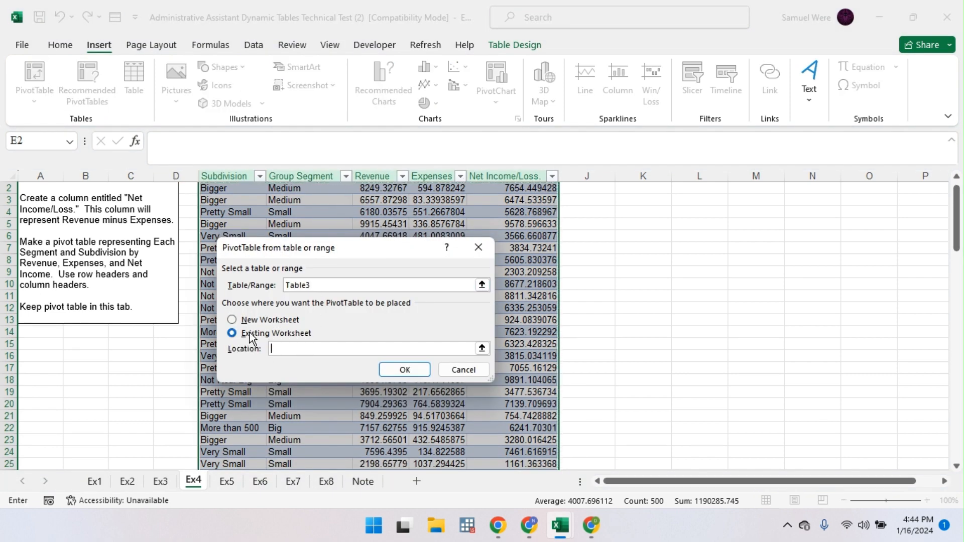
left_click(637, 193)
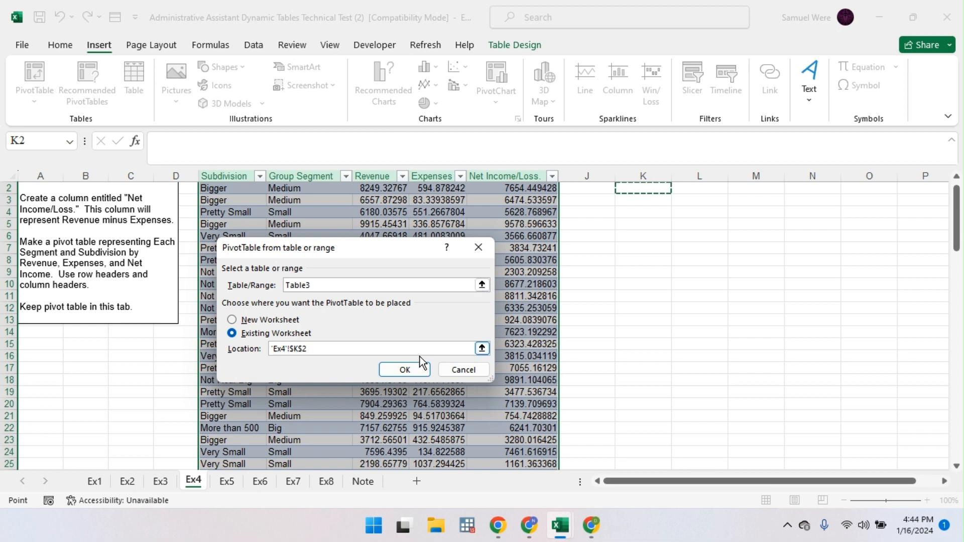
left_click(405, 369)
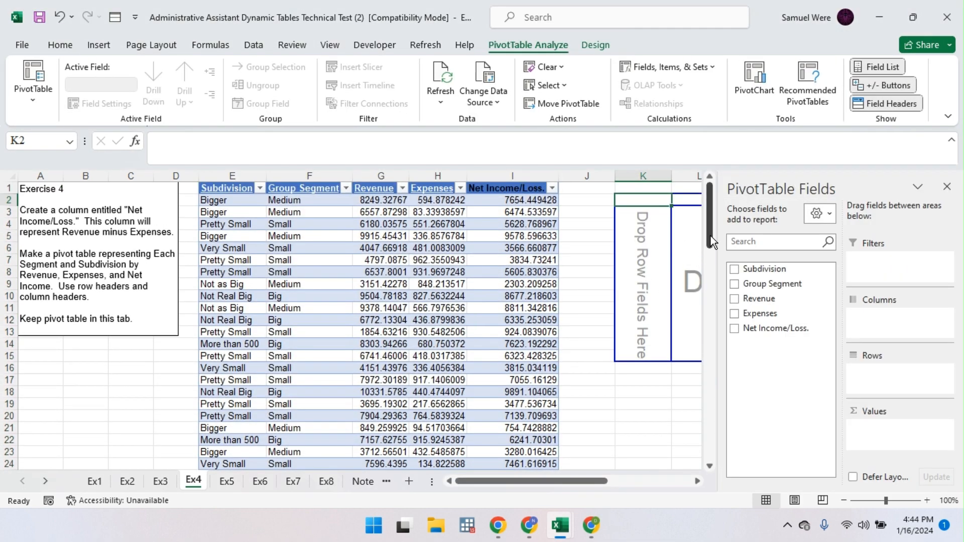
- Set Group Segment and, nested below it, Subdivision as the row fields of the Ex4 PivotTable
left_click_drag(717, 241, 819, 236)
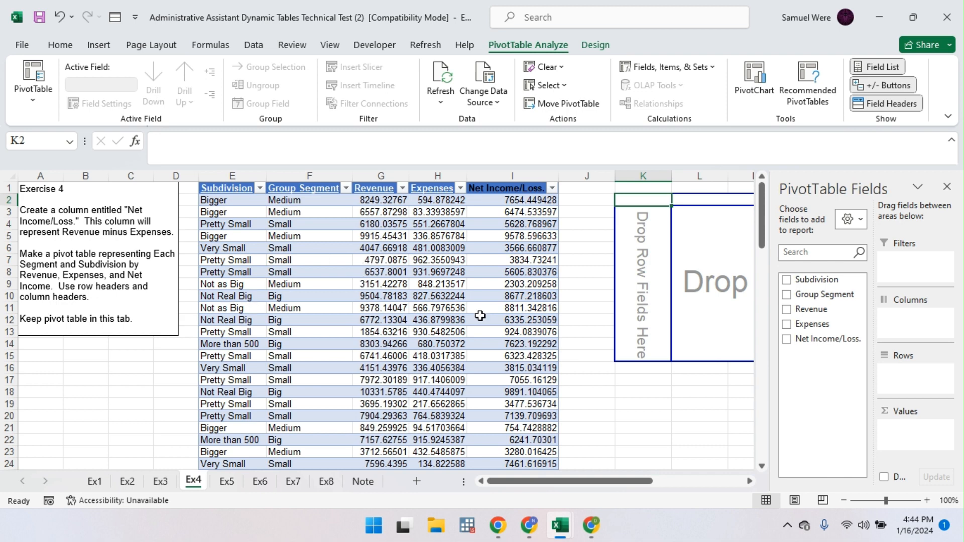
left_click(786, 279)
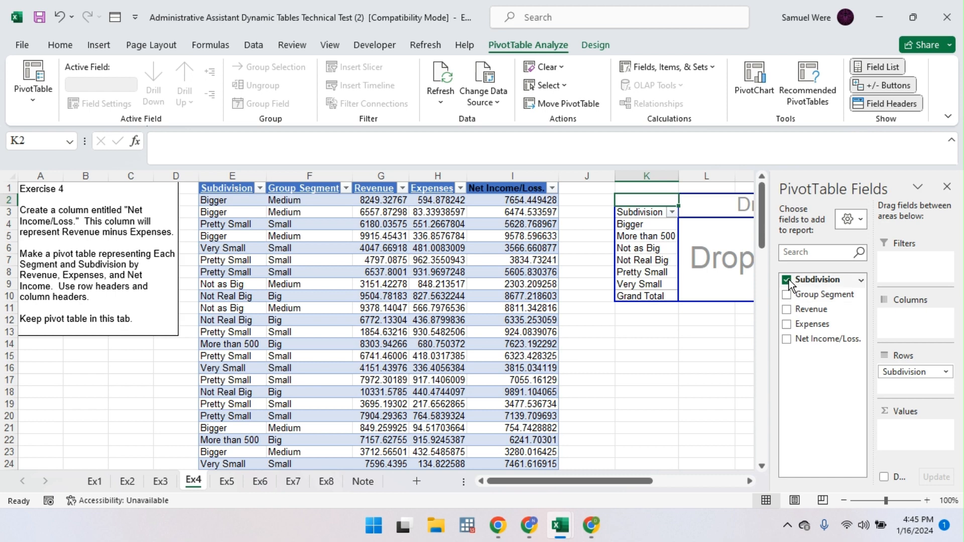
left_click(786, 280)
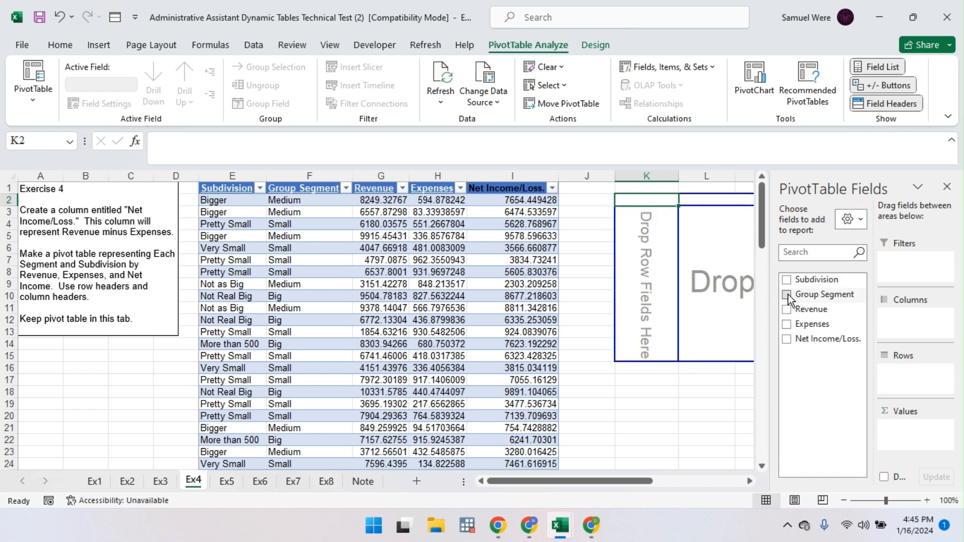
left_click(786, 295)
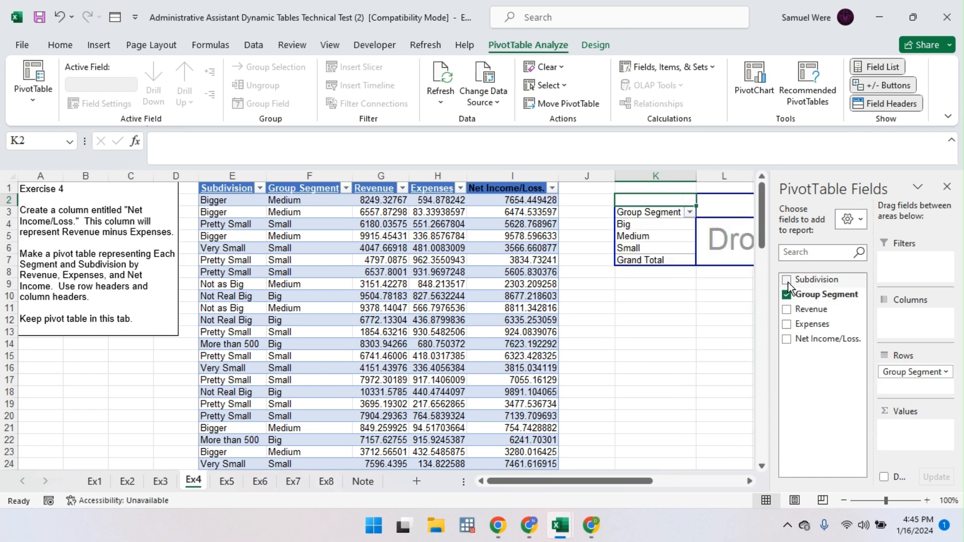
left_click(787, 280)
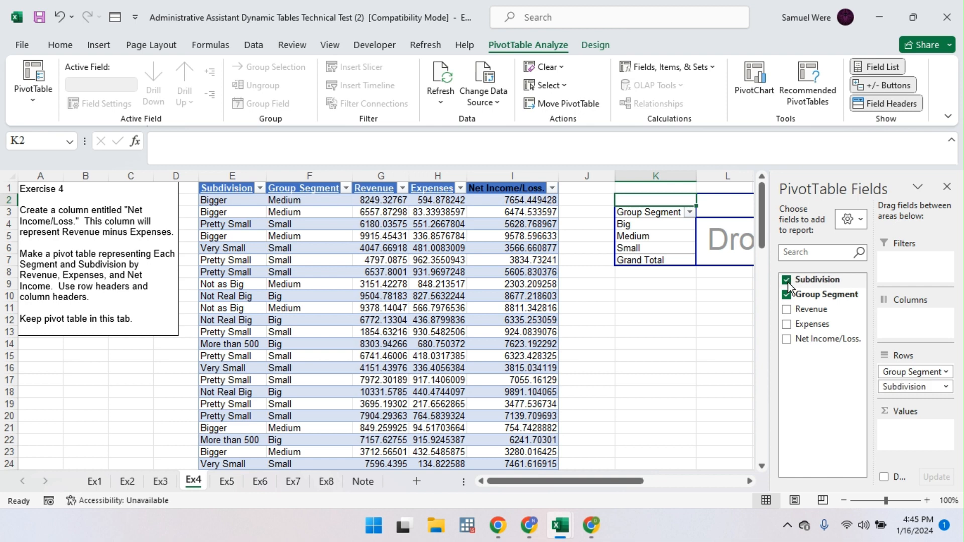
- Add the sums of Revenue, Expenses and Net Income/Loss. as values in the Ex4 PivotTable
left_click(786, 310)
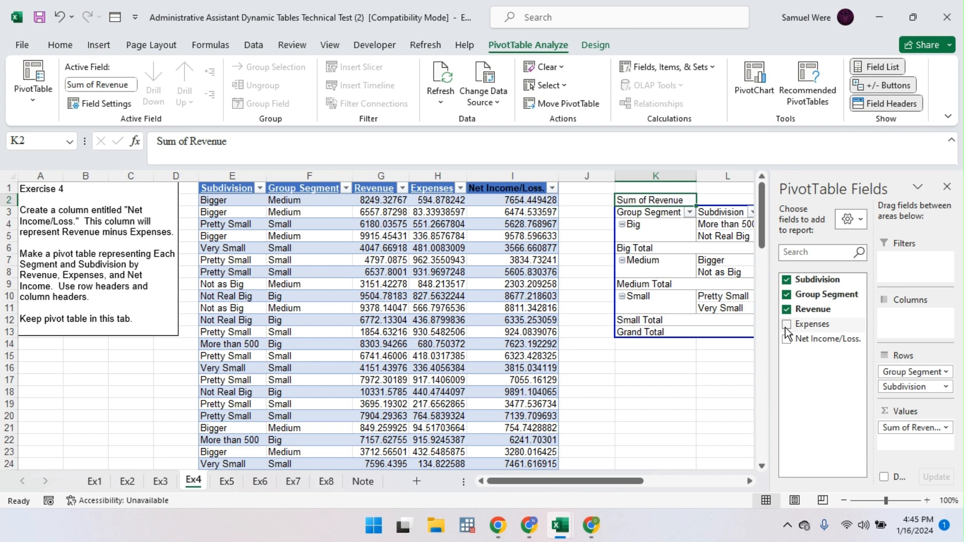
left_click(787, 324)
left_click(787, 339)
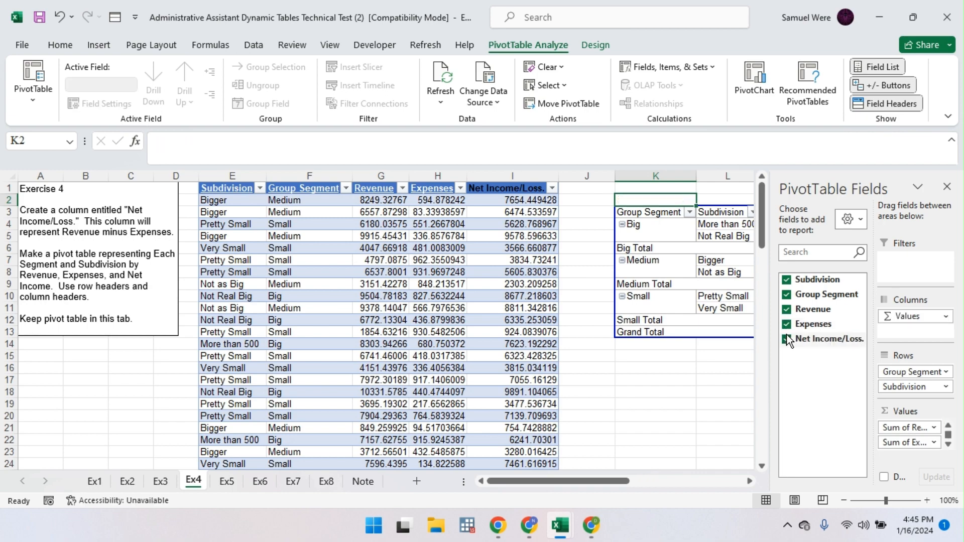
left_click(695, 374)
scroll(691, 375, "right", 5)
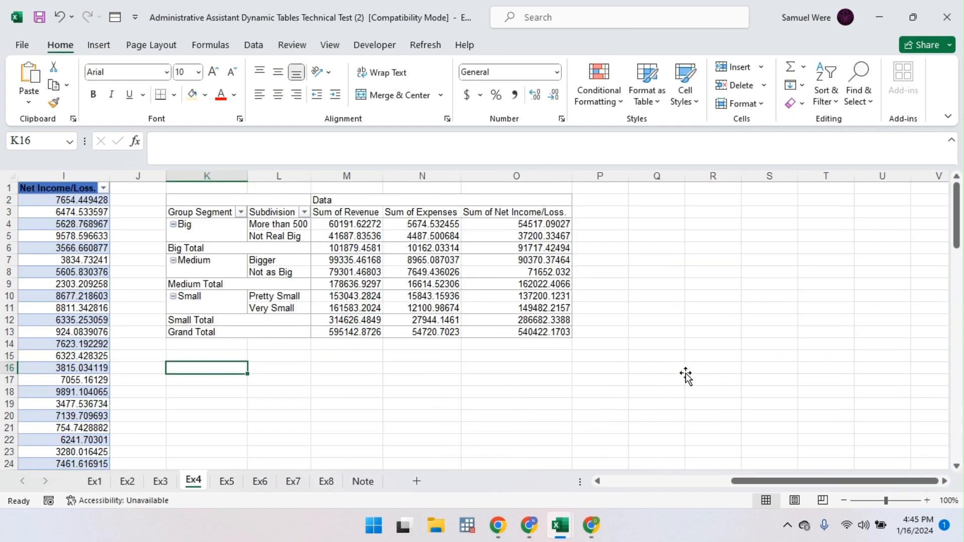
- Try the Ex4 PivotTable with subtotals at the bottom of each group, at the top, and without subtotals
mouse_move(200, 212)
left_mouse_down()
mouse_move(277, 234)
mouse_move(190, 216)
left_mouse_up()
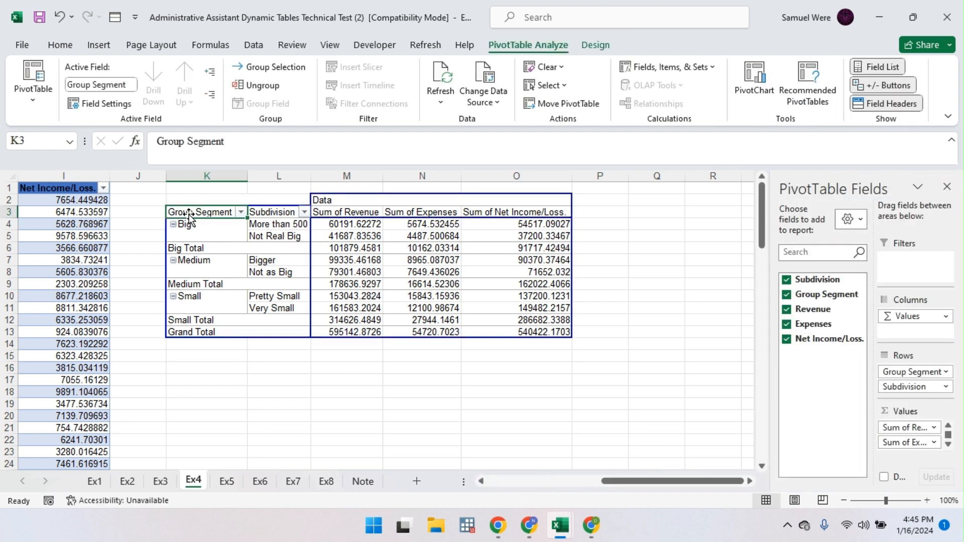
key("ctrl+a")
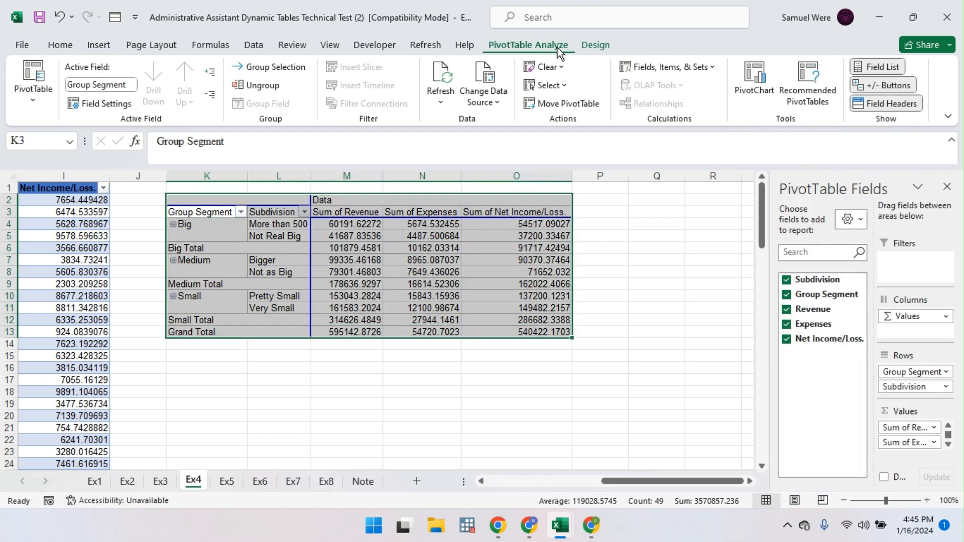
left_click(591, 41)
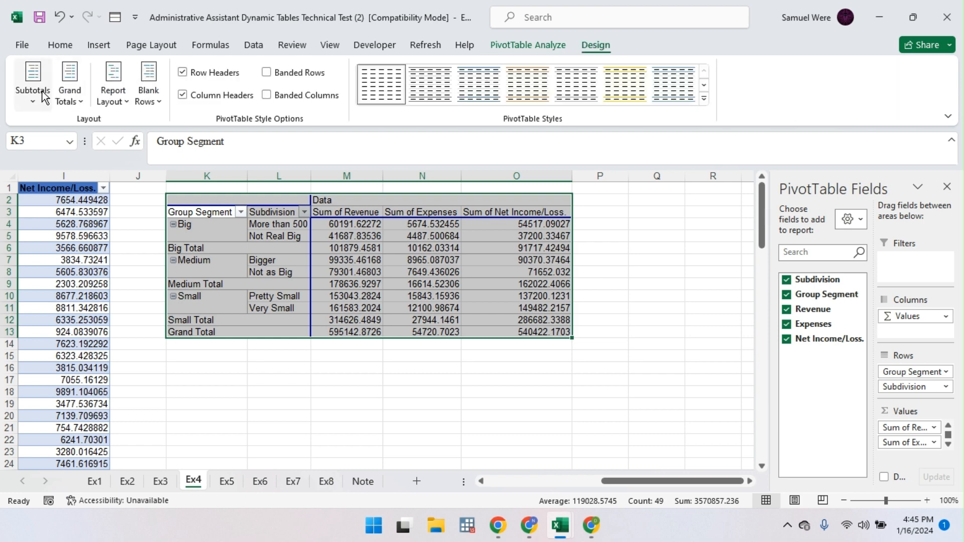
left_click(43, 95)
left_click(79, 157)
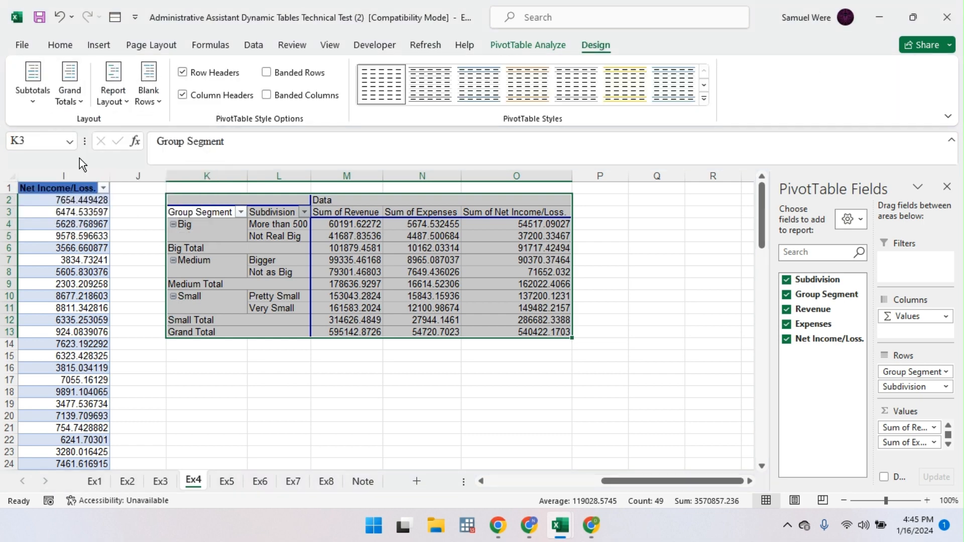
left_click(39, 100)
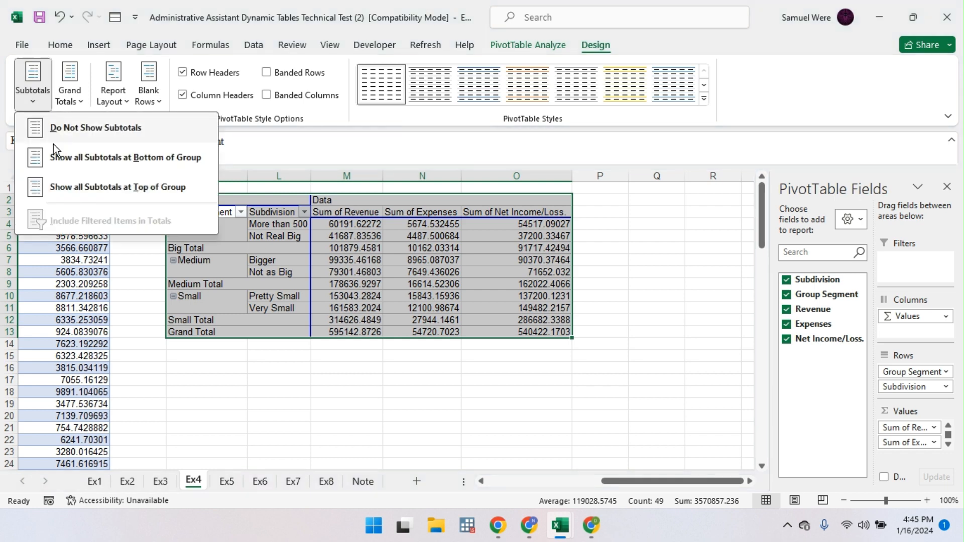
left_click(69, 188)
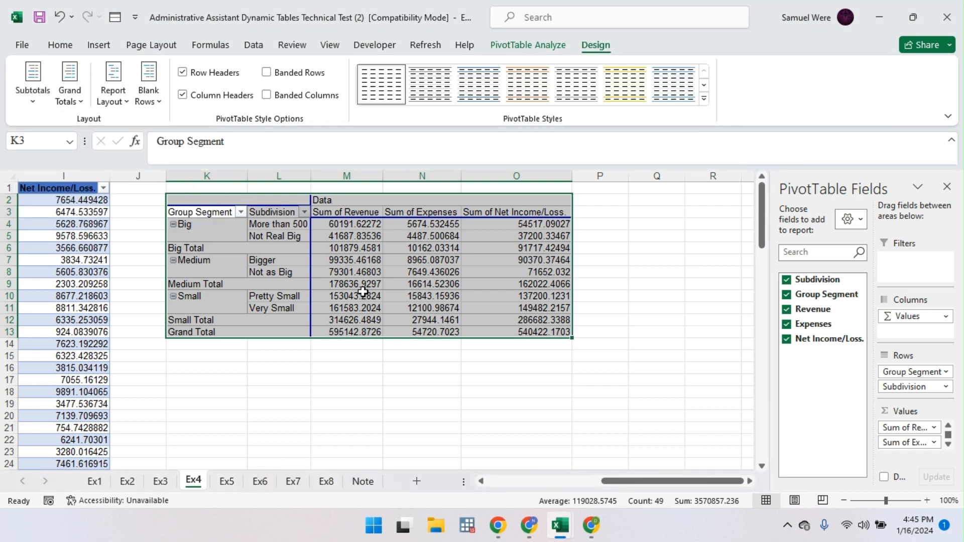
left_click(386, 297)
- Show all subtotals at the bottom of each group and turn grand totals on for rows and columns
left_click(33, 82)
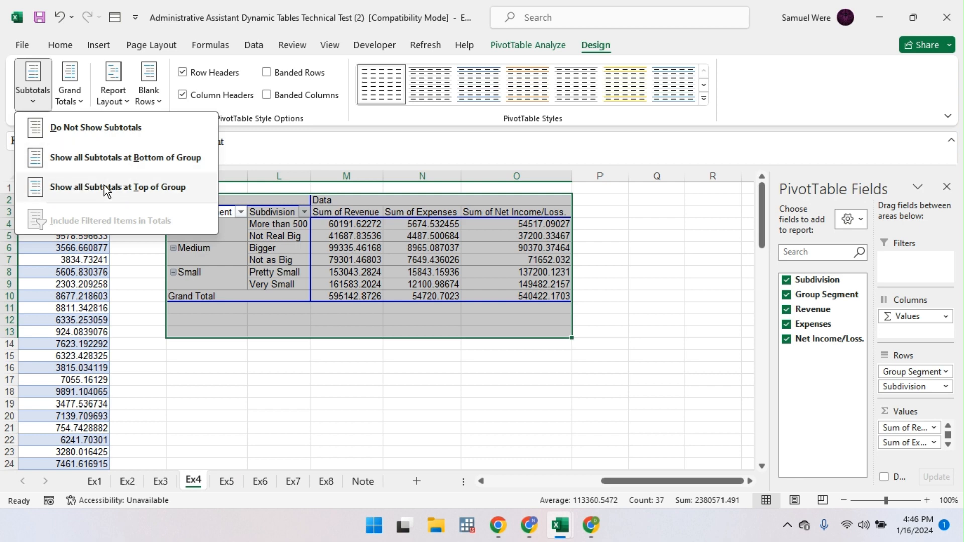
left_click(130, 158)
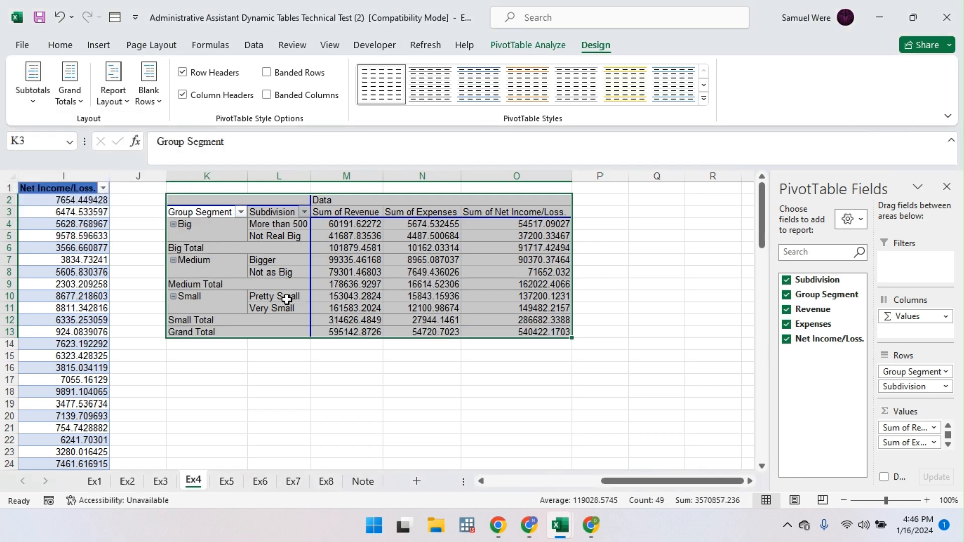
left_click(86, 94)
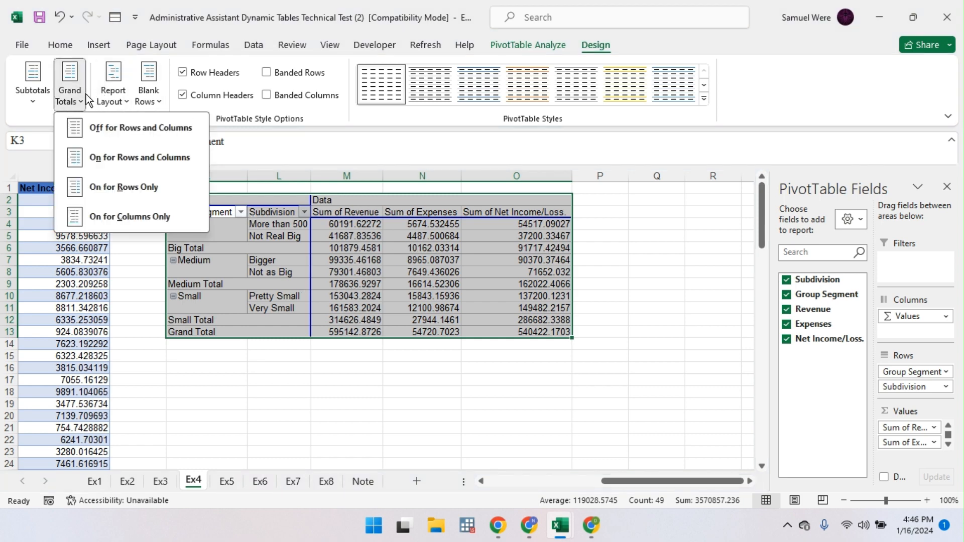
left_click(142, 156)
left_click(37, 80)
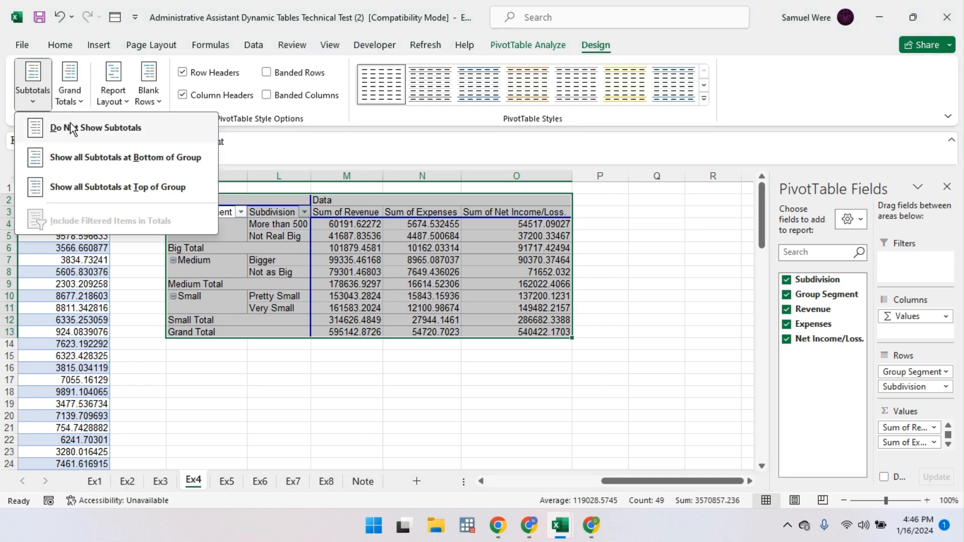
left_click(86, 152)
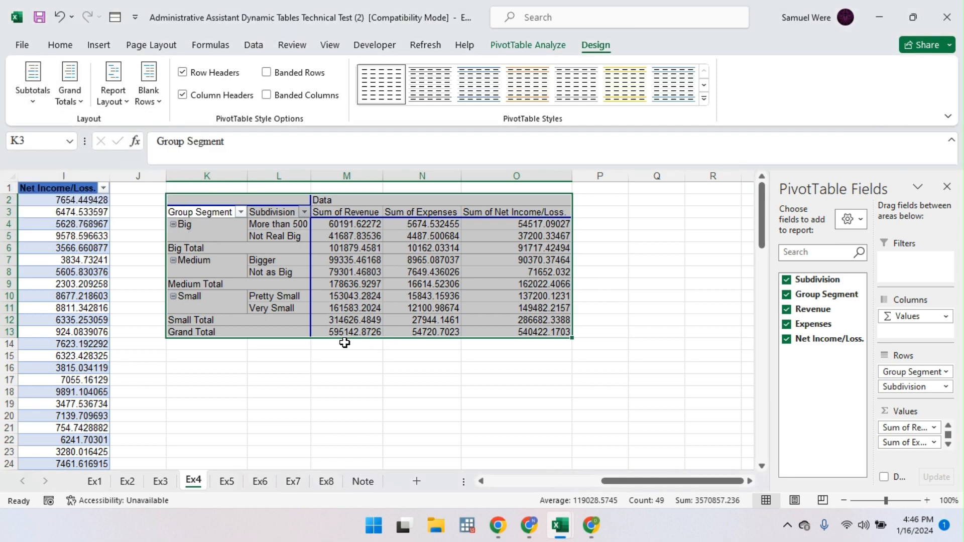
- Examine the Big, Medium and Small subtotals and the Grand Total row of the Ex4 PivotTable
left_click(387, 331)
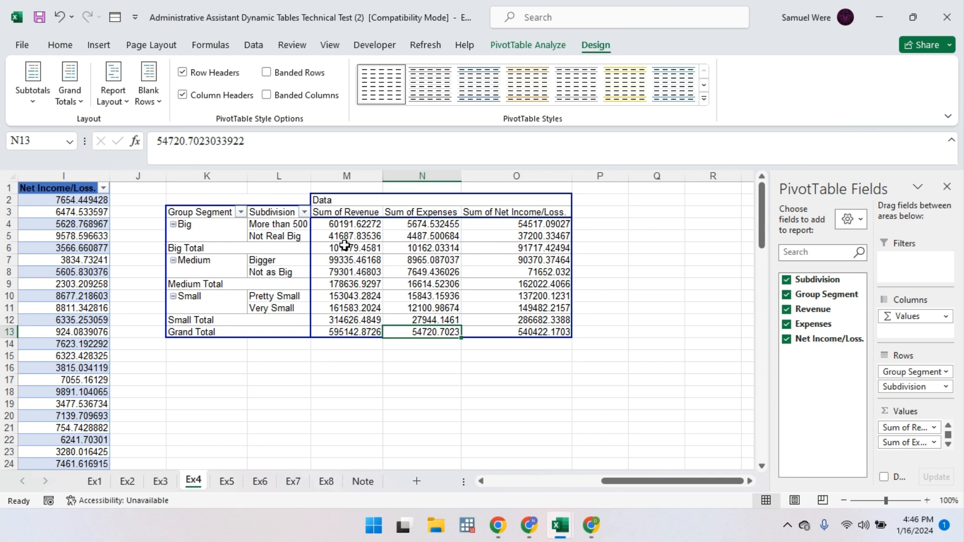
left_click(343, 248)
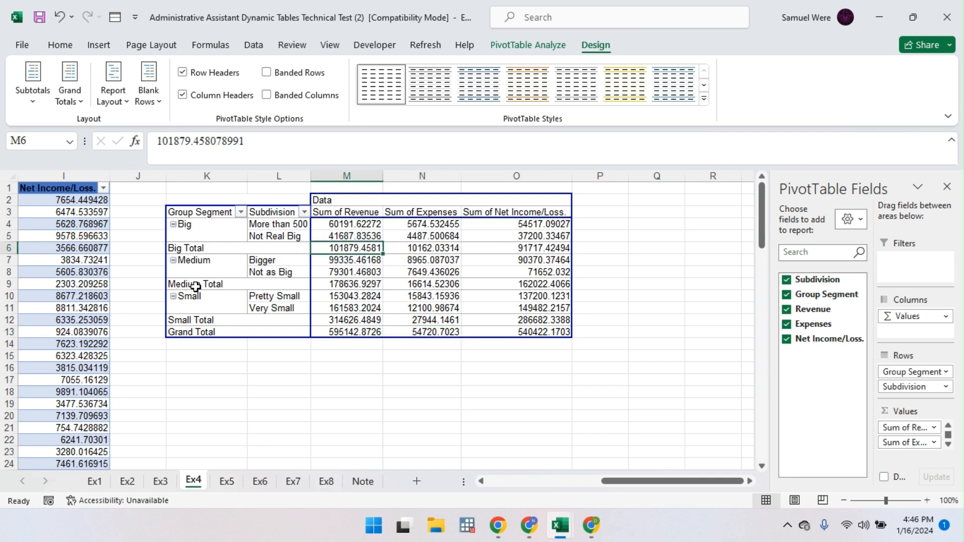
left_click(211, 286)
left_click(197, 321)
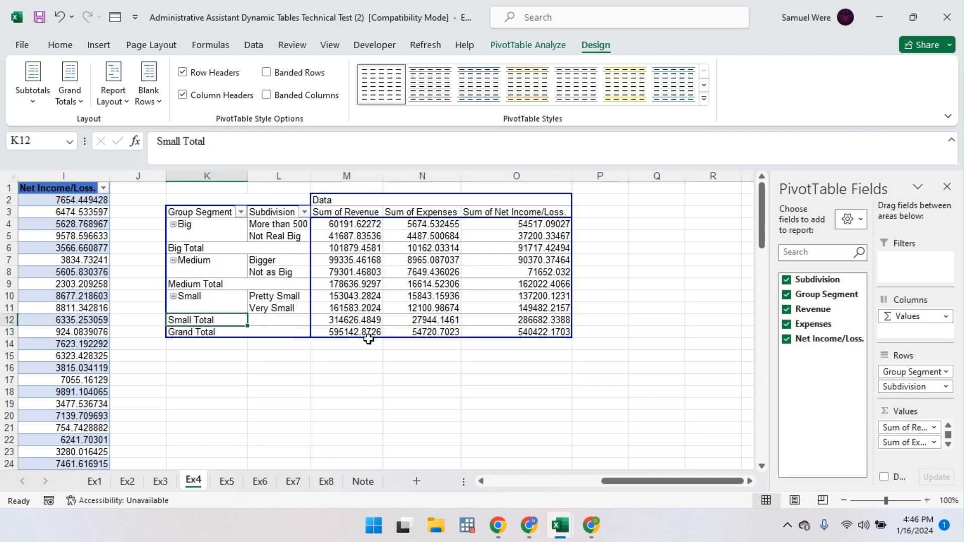
left_click(173, 334)
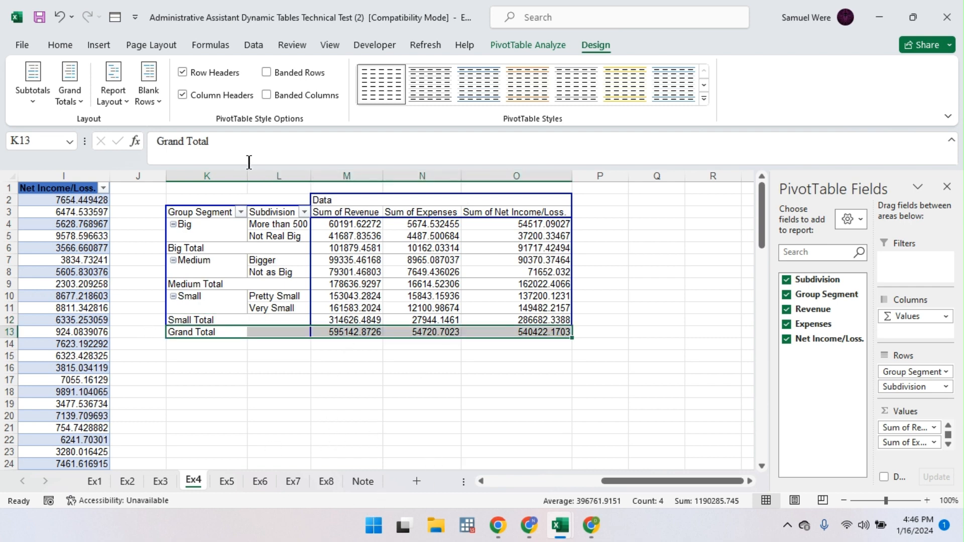
- Look through the remaining exercise sheets from Ex5 to Ex8
left_click(226, 481)
left_click(266, 480)
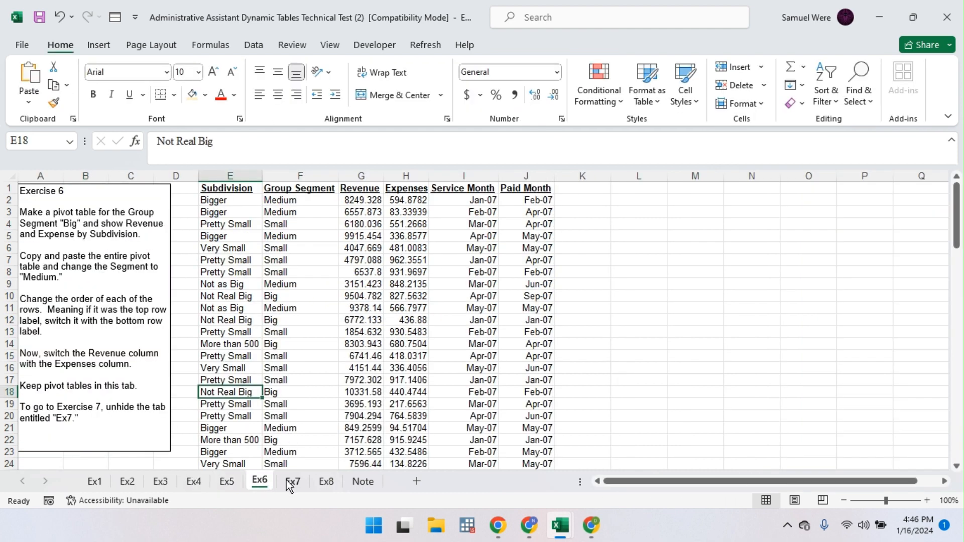
left_click(293, 481)
left_click(326, 481)
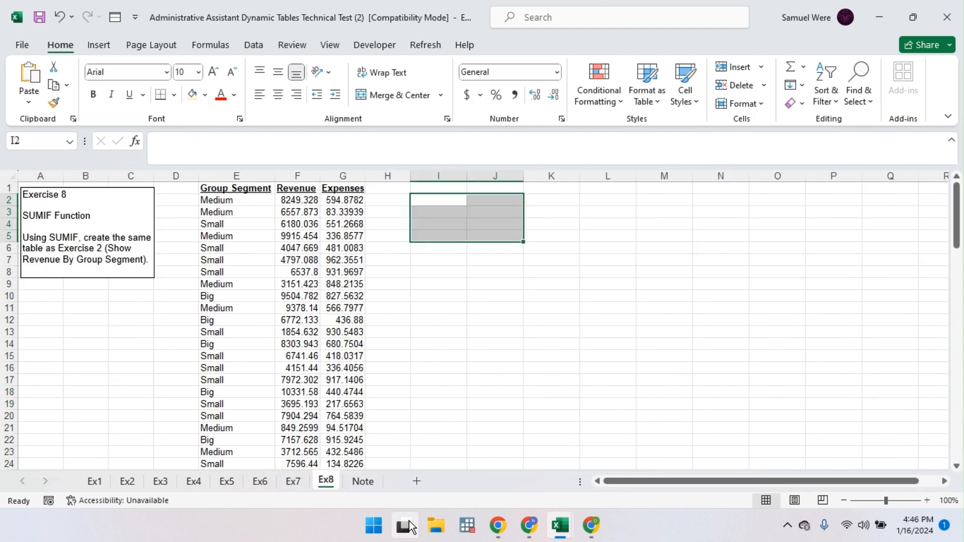
mouse_move(535, 530)
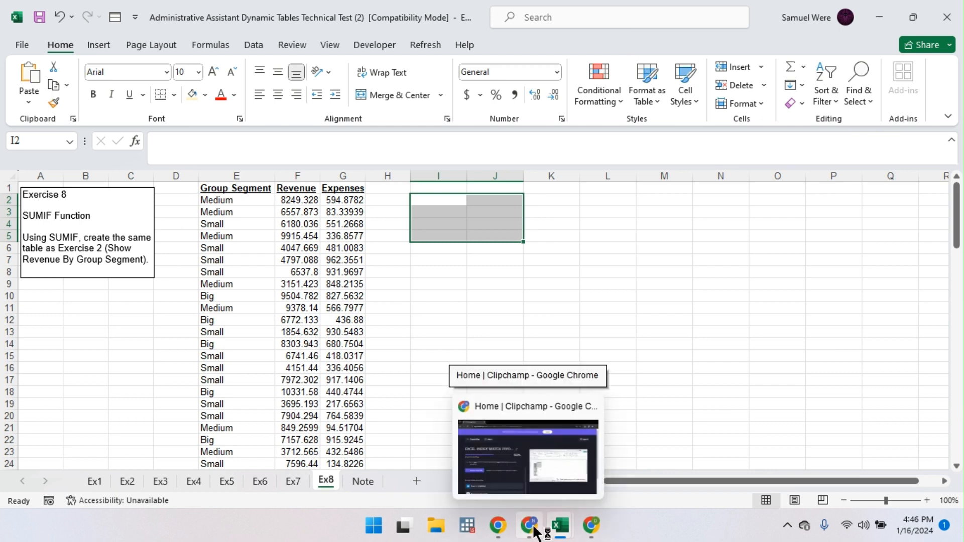
left_click(535, 529)
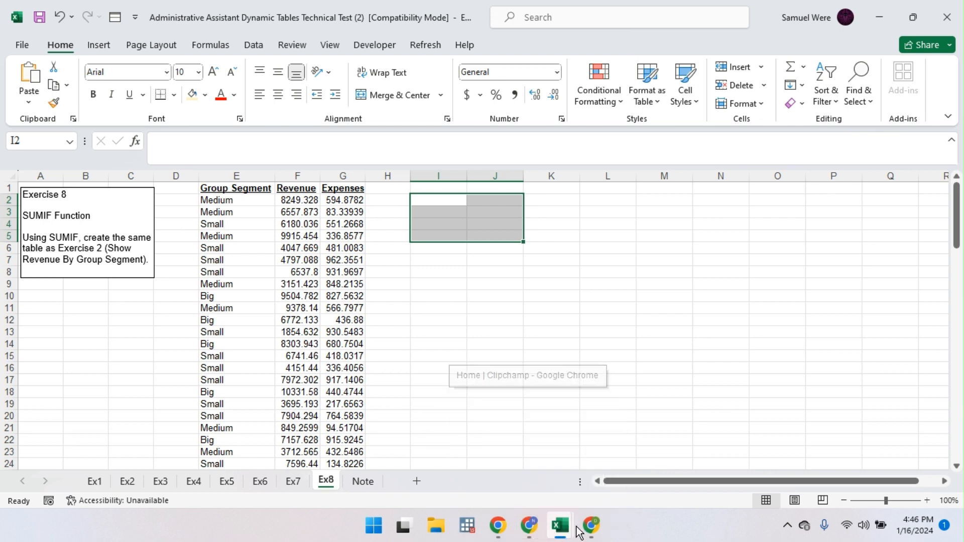